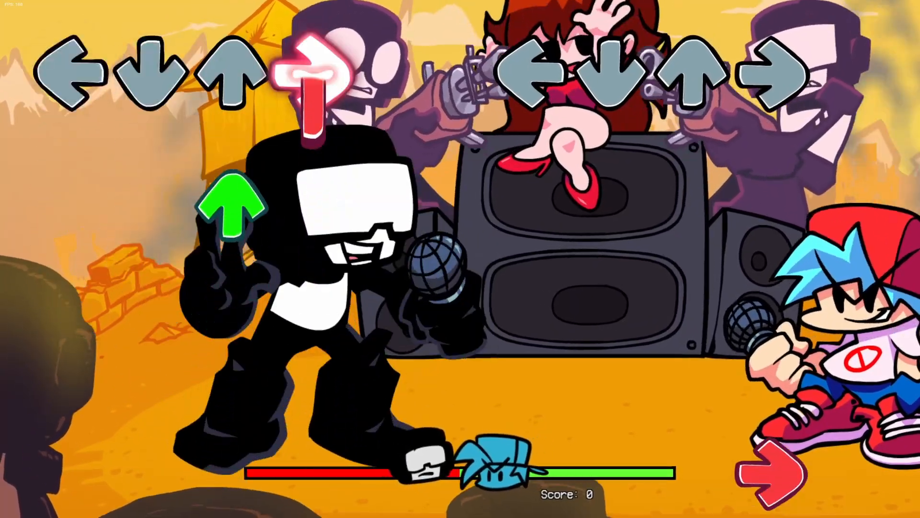
pyautogui.press('Right')
pyautogui.press('Left')
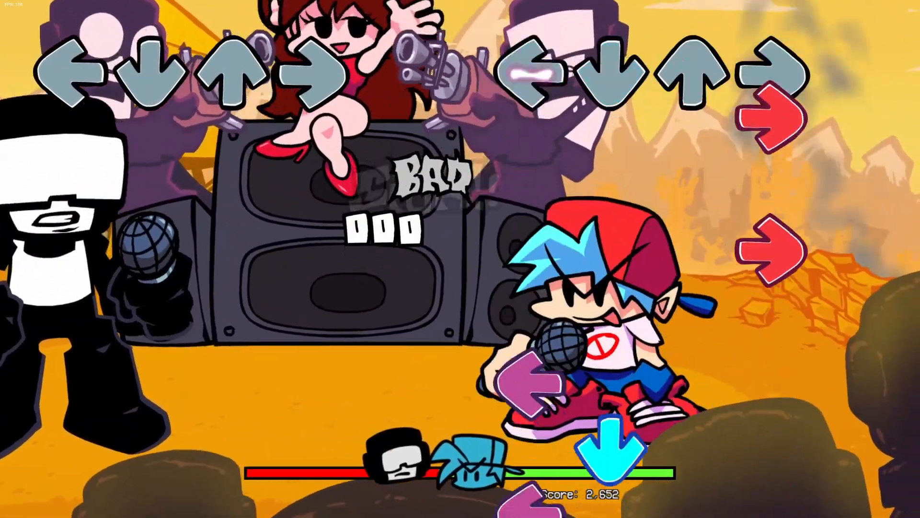
pyautogui.press('Right')
pyautogui.press('Down')
pyautogui.press('Down')
pyautogui.press('Left')
pyautogui.press('Right')
pyautogui.press('Right')
pyautogui.press('Right')
pyautogui.press('Left')
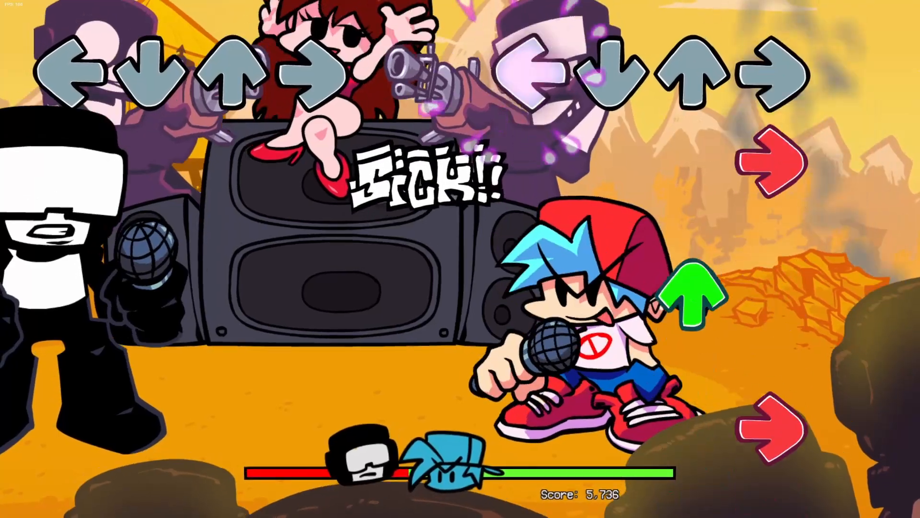
pyautogui.press('Right')
pyautogui.press('Up')
pyautogui.press('Right')
pyautogui.press('Down')
pyautogui.press('Right')
pyautogui.press('Up')
pyautogui.press('Left')
pyautogui.press('Right')
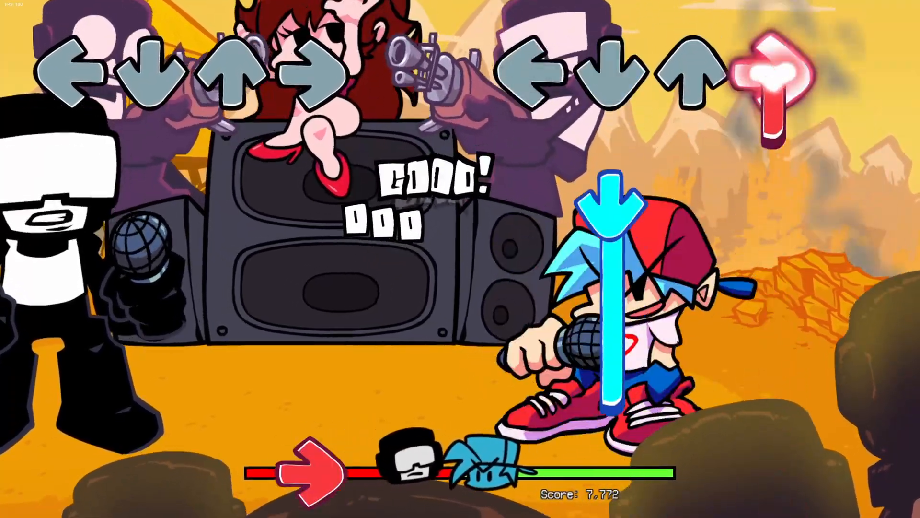
pyautogui.press('Down')
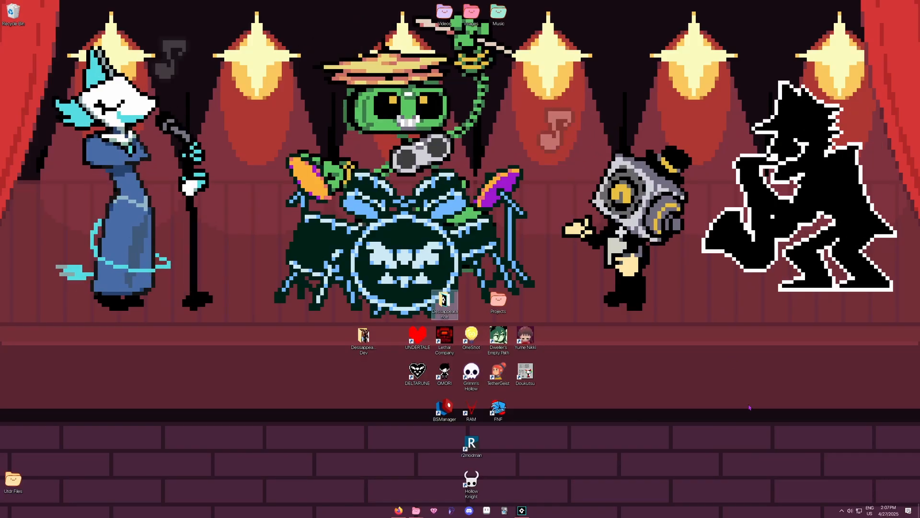
# - Switch to Steam and open the local installation folder of Undertale from its library page
pyautogui.click(842, 511)
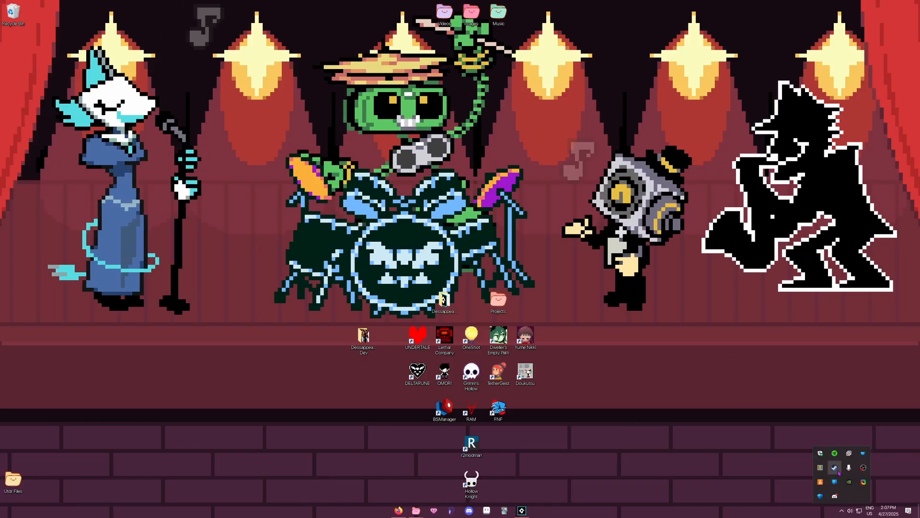
pyautogui.click(839, 472)
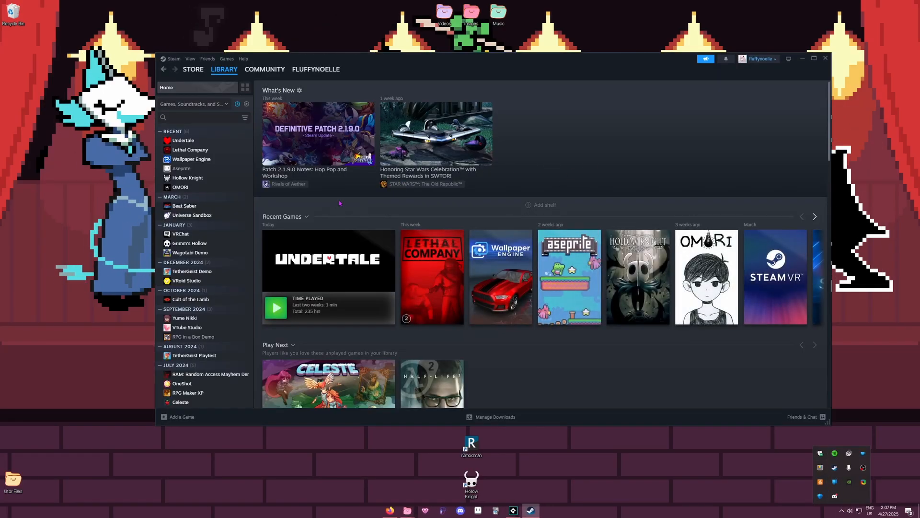
pyautogui.click(200, 146)
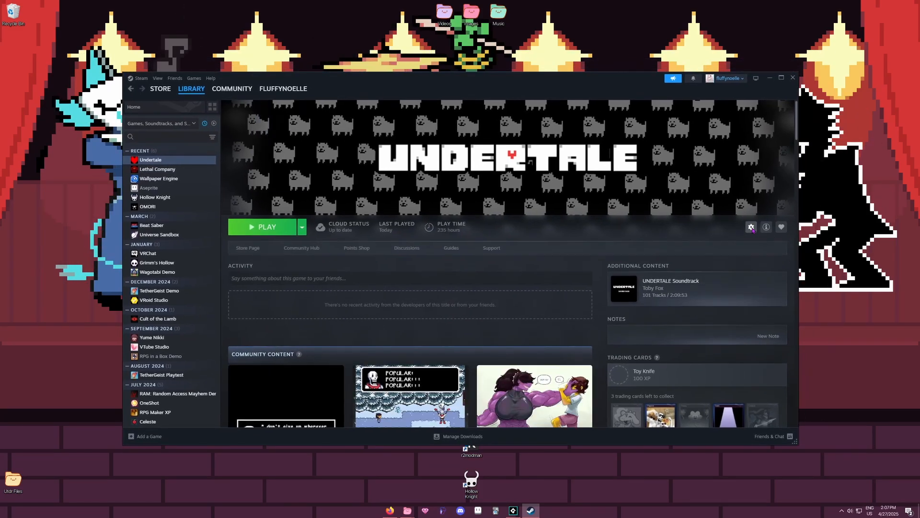
pyautogui.moveTo(778, 268)
pyautogui.click(730, 280)
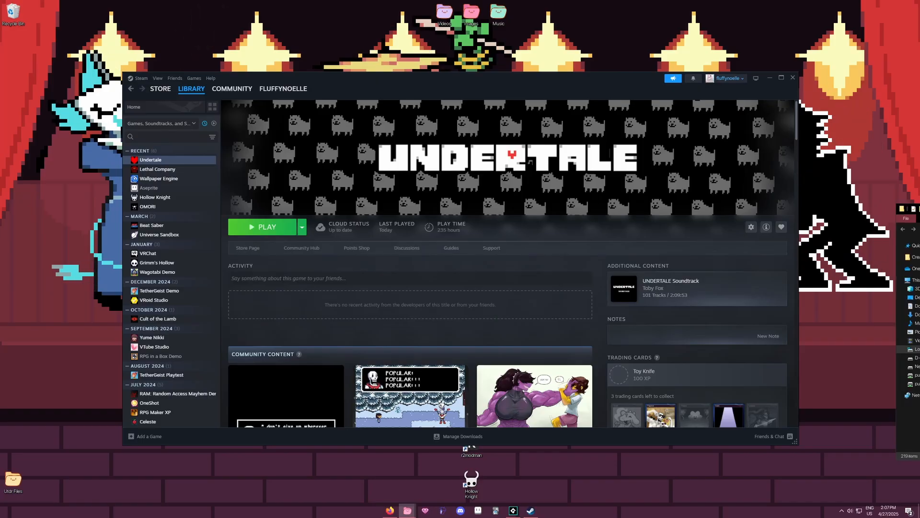
pyautogui.moveTo(349, 172); pyautogui.dragTo(323, 188)
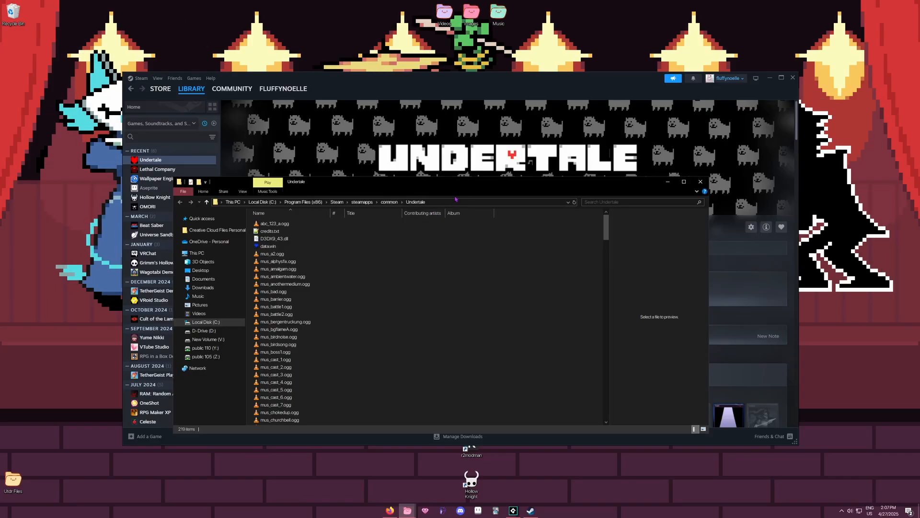
# - Switch to Firefox and examine the list of audio tracks on the Undertale Wiki's "Category:Music files" page
pyautogui.hotkey('alt', 'Tab')
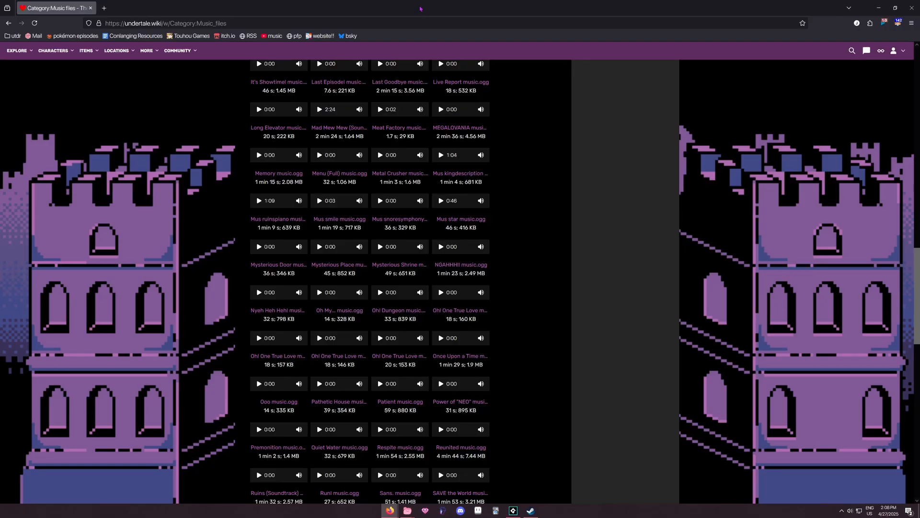
pyautogui.scroll(10, 604, 370)
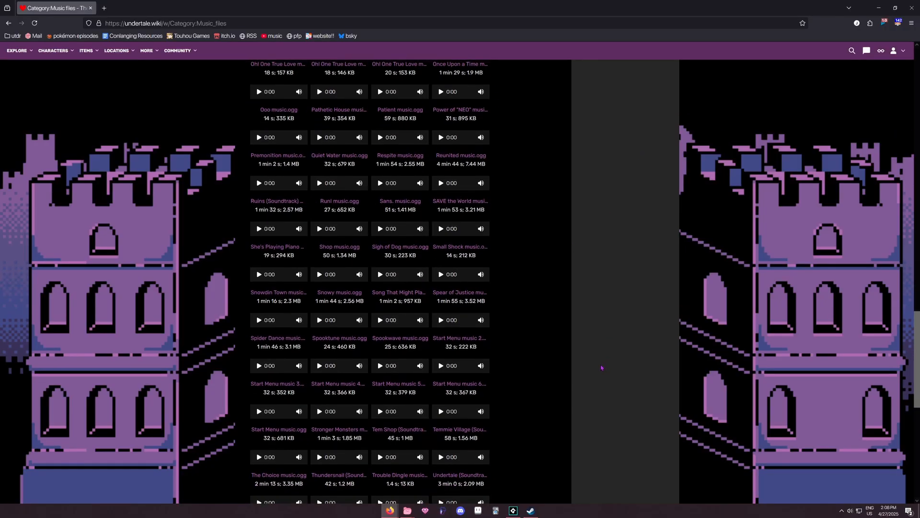
pyautogui.moveTo(94, 43)
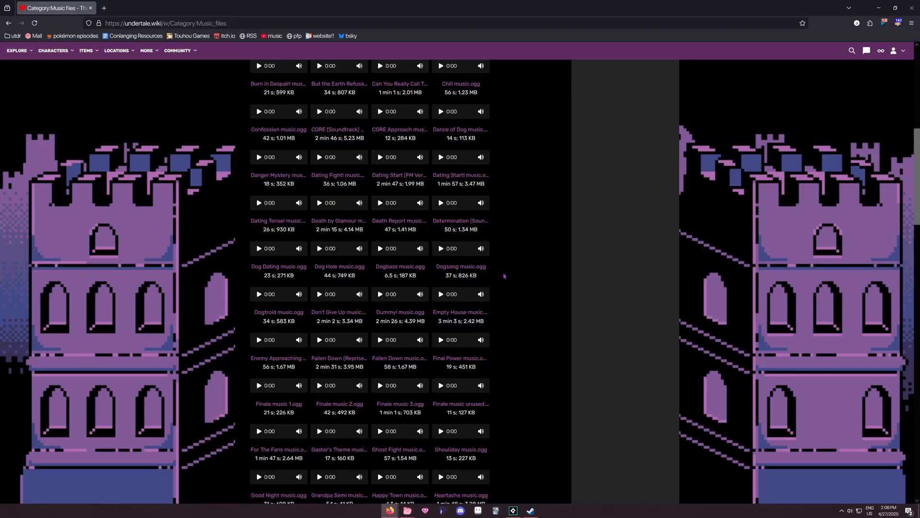
pyautogui.scroll(8, 503, 276)
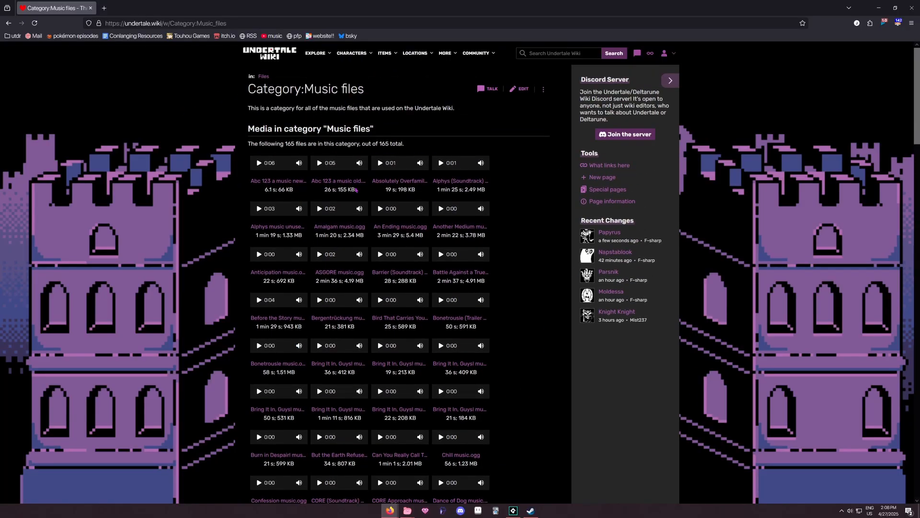
pyautogui.scroll(-10, 368, 315)
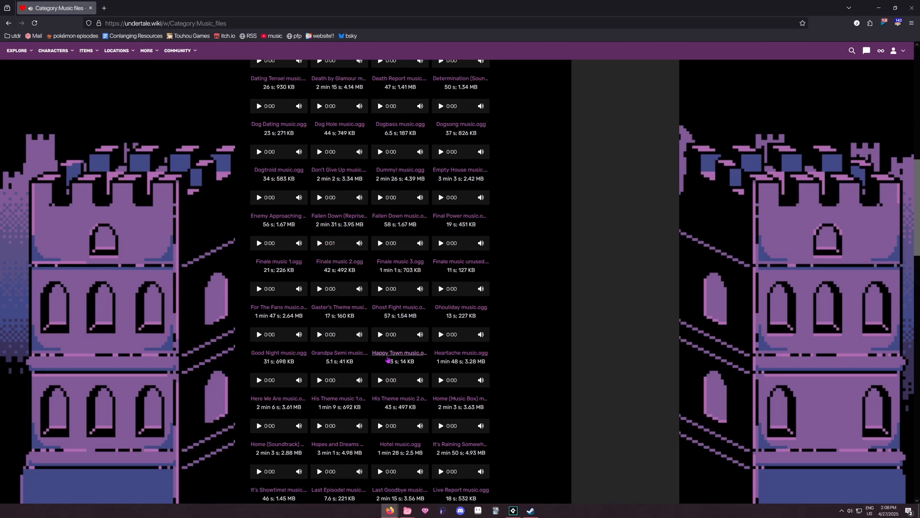
pyautogui.scroll(-20, 388, 359)
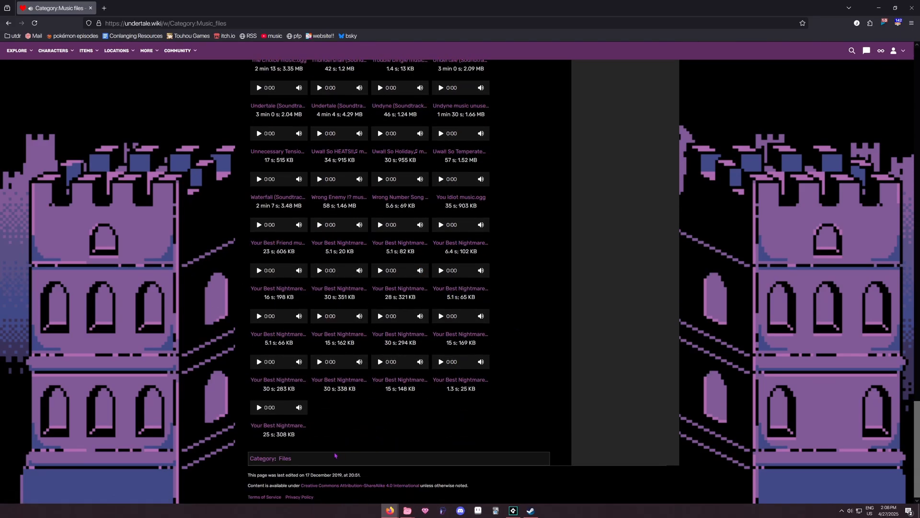
pyautogui.middleClick(487, 443)
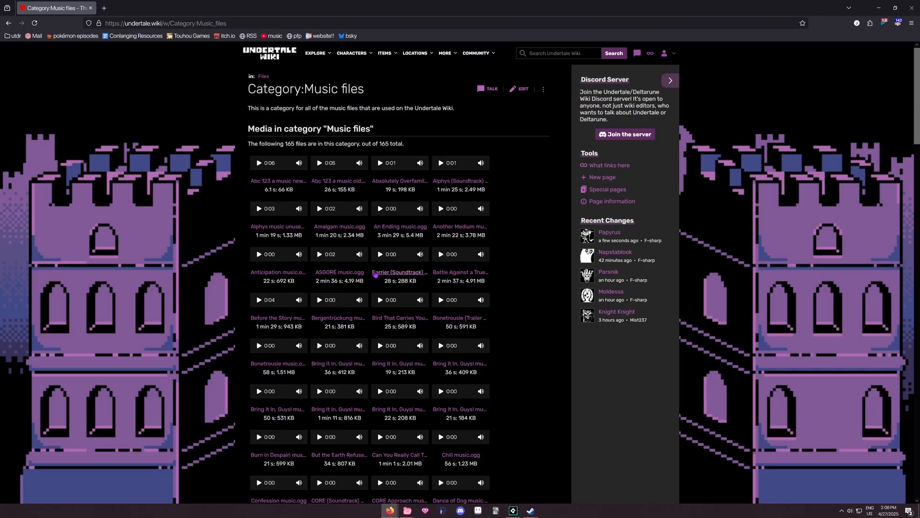
pyautogui.scroll(-6, 424, 314)
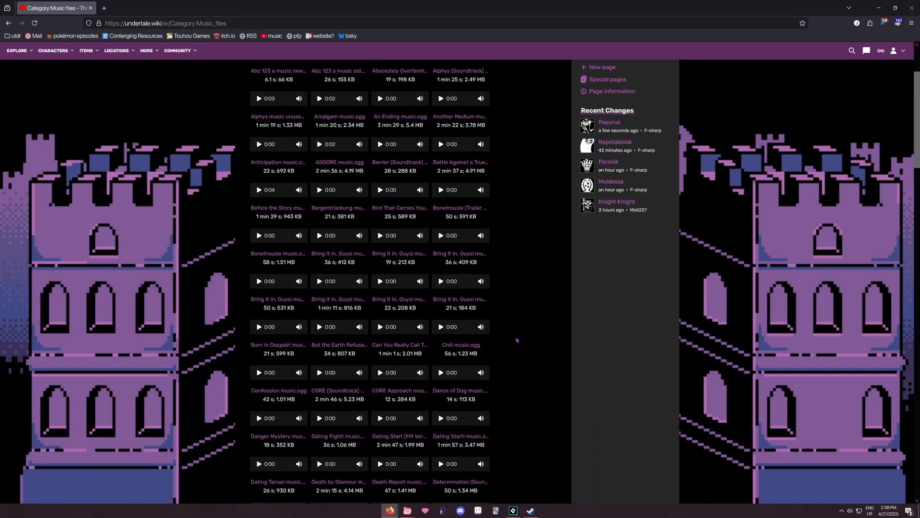
pyautogui.scroll(6, 527, 335)
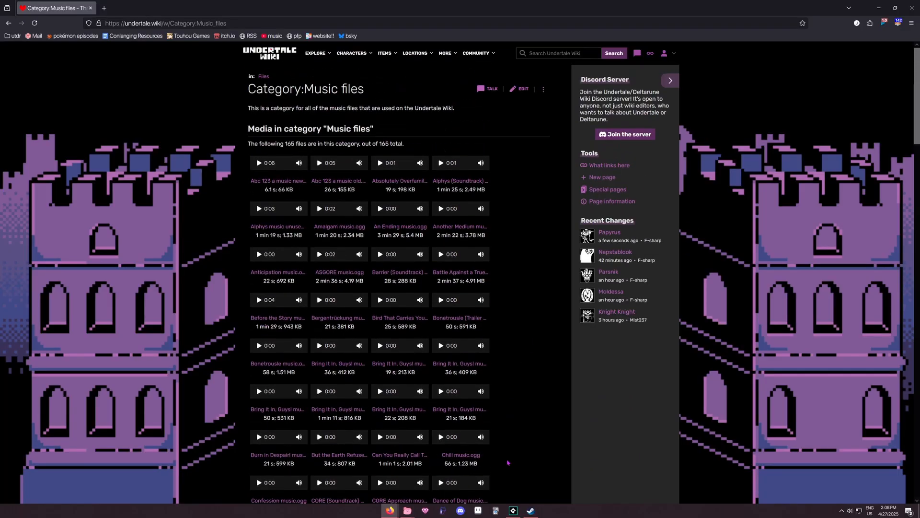
pyautogui.moveTo(407, 514)
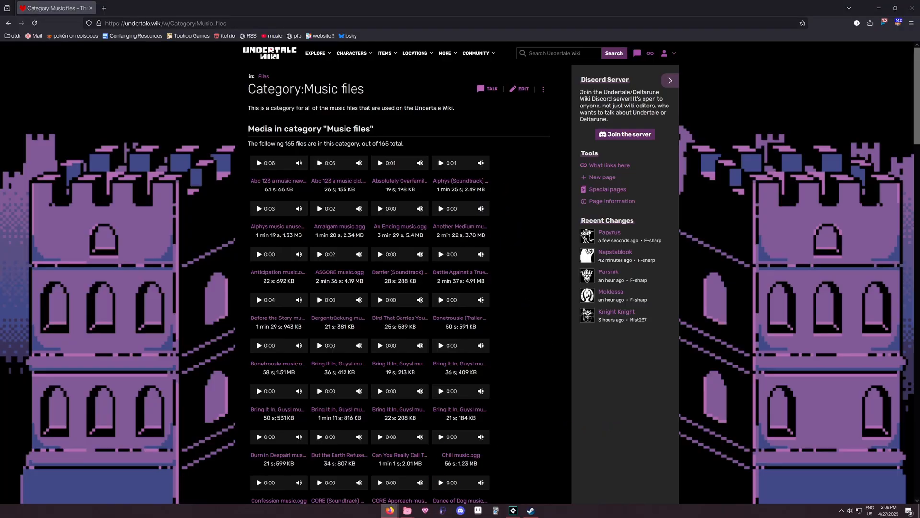
# - View the DELTARUNE Chapter 1 OST page from the Deltarune Wiki's music category and load the player for ANOTHER HIM
pyautogui.hotkey('ctrl', 'shift', 't')
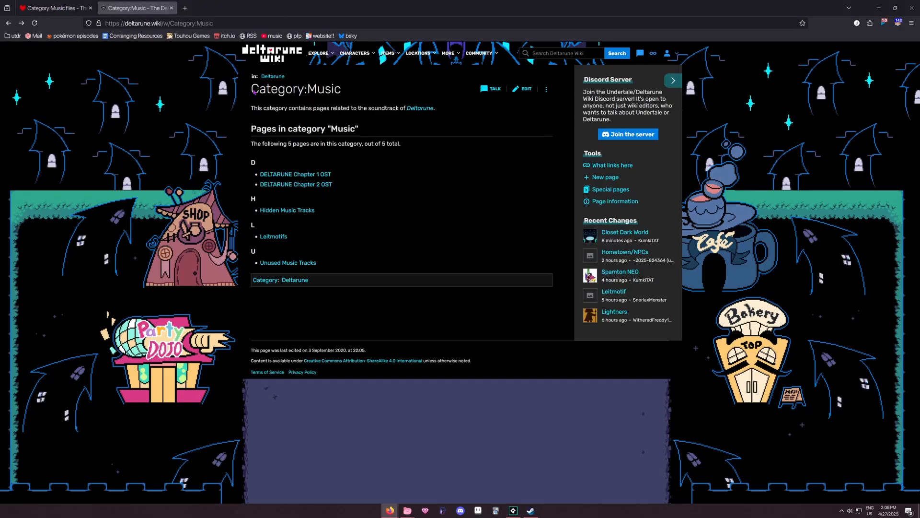
pyautogui.middleClick(321, 175)
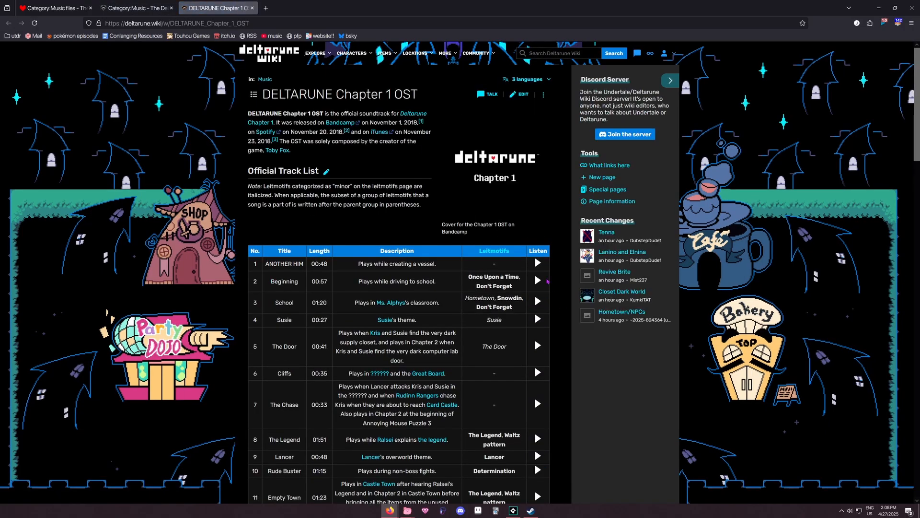
pyautogui.click(537, 263)
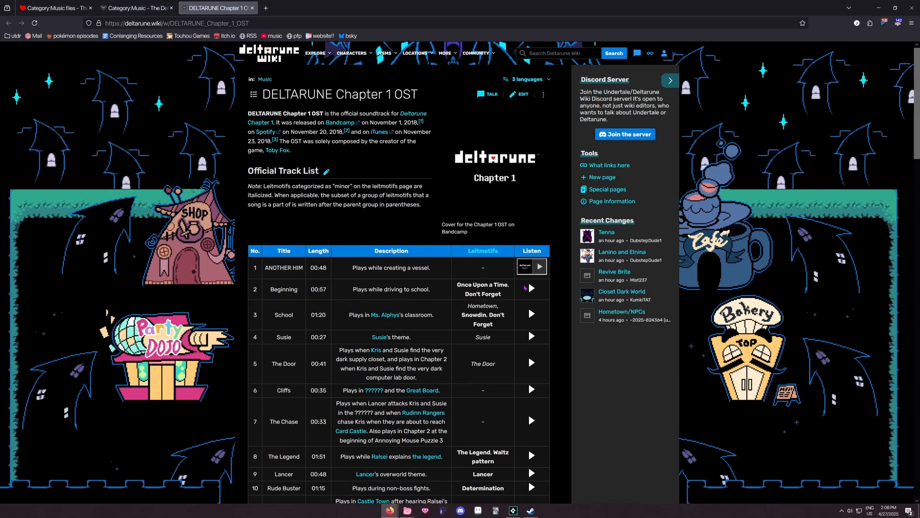
pyautogui.scroll(-2, 512, 252)
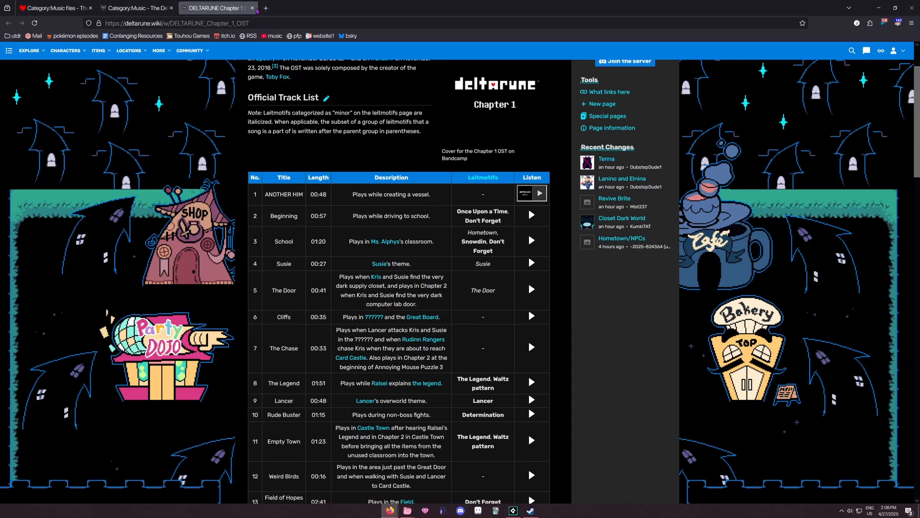
pyautogui.click(254, 8)
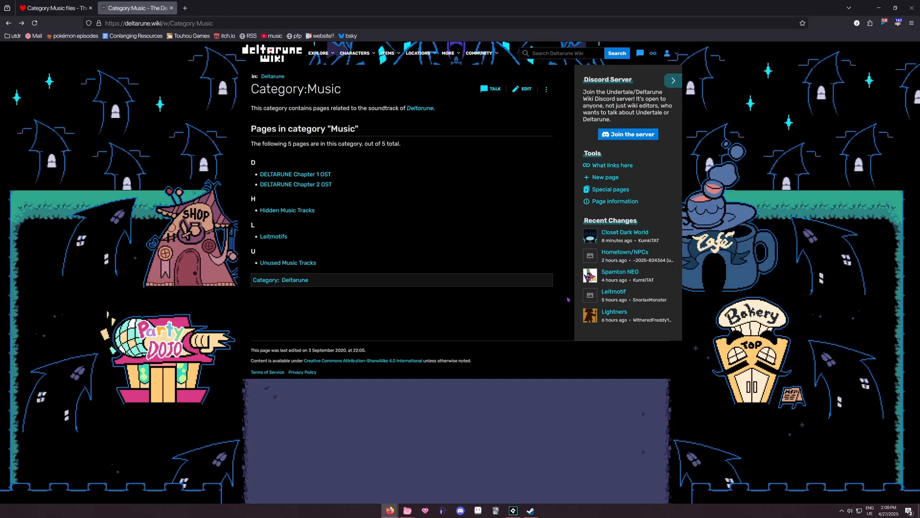
# - Open the folder containing DELTARUNE.exe from the game's desktop shortcut
pyautogui.press('super+d')
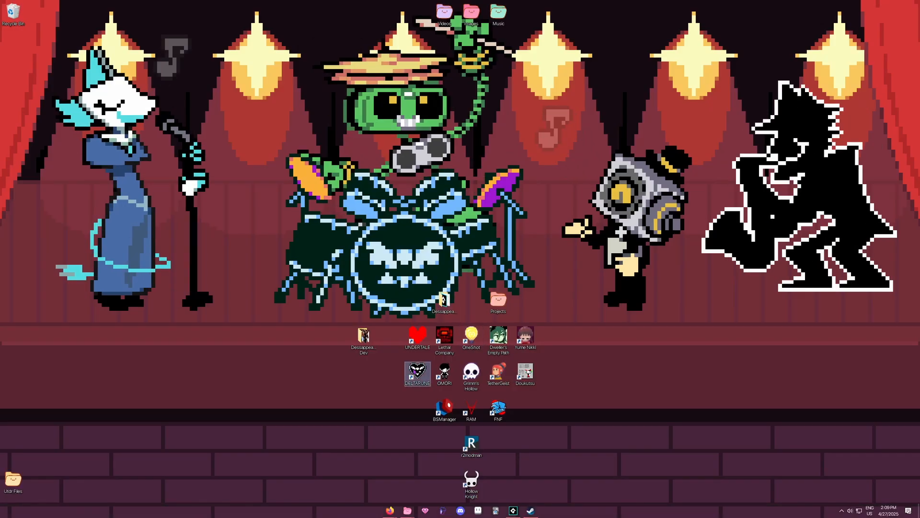
pyautogui.rightClick(426, 385)
pyautogui.click(469, 194)
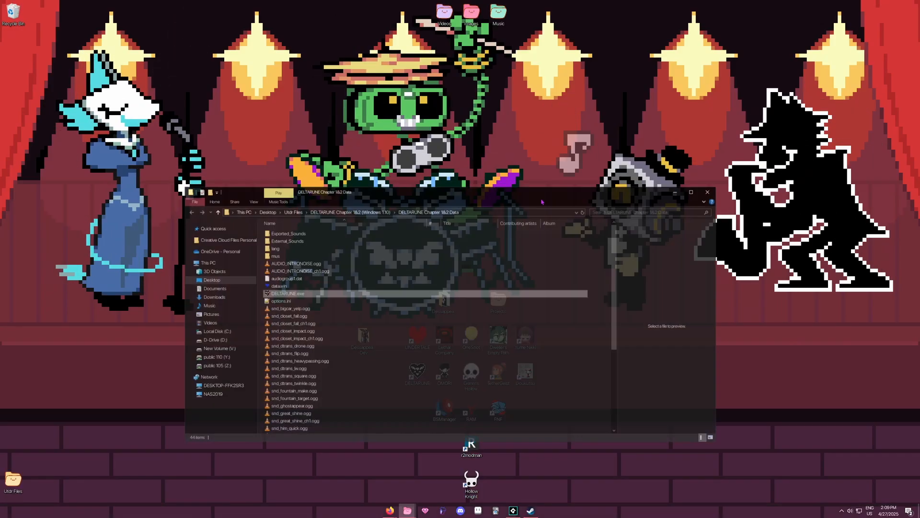
pyautogui.moveTo(470, 197); pyautogui.dragTo(476, 187)
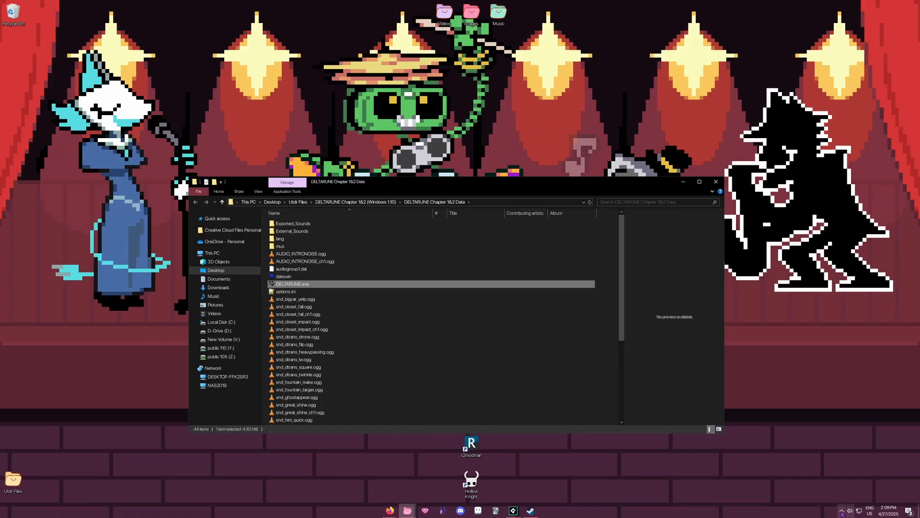
pyautogui.click(842, 510)
pyautogui.click(500, 182)
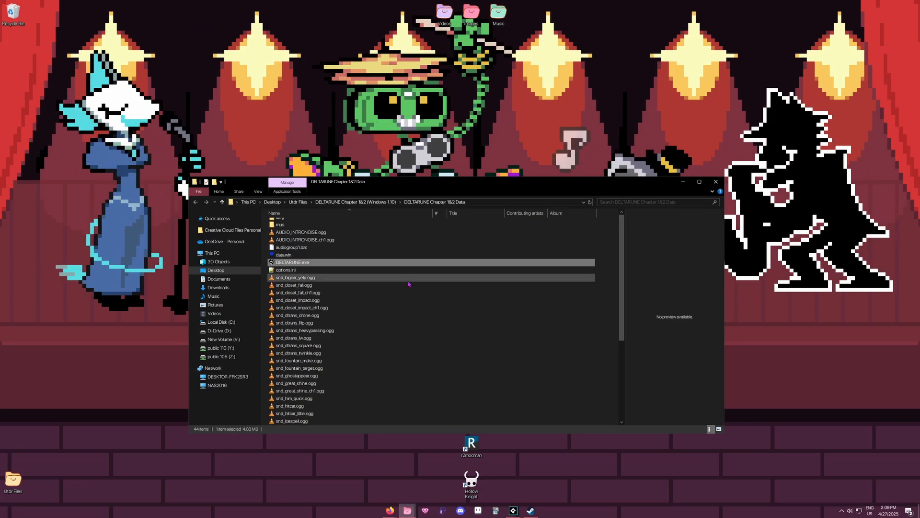
# - Look through the sound files in the DELTARUNE Chapter 1&2 Data folder and open its mus subfolder
pyautogui.scroll(-6, 408, 287)
pyautogui.scroll(1, 402, 307)
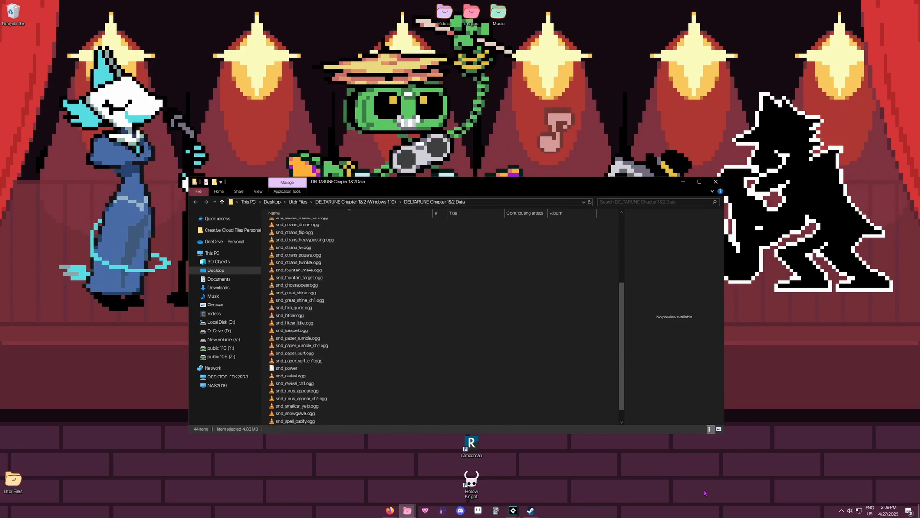
pyautogui.click(322, 316)
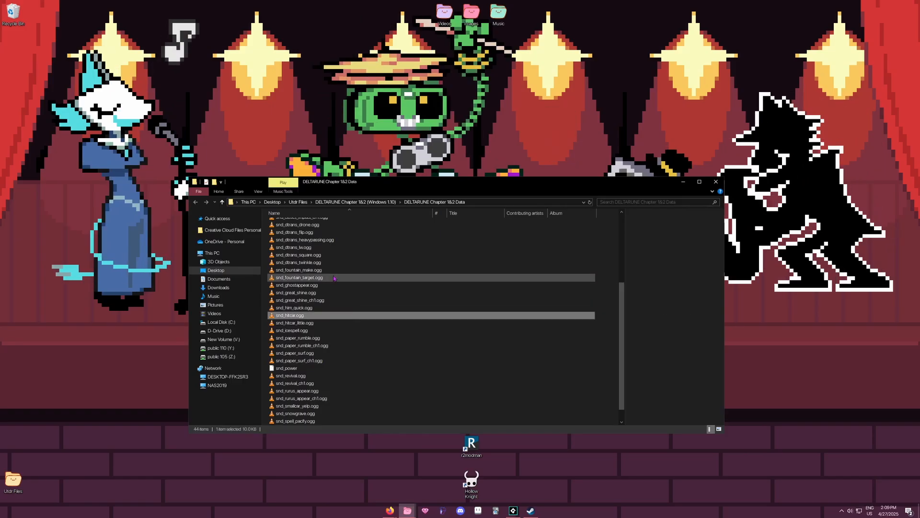
pyautogui.scroll(5, 336, 312)
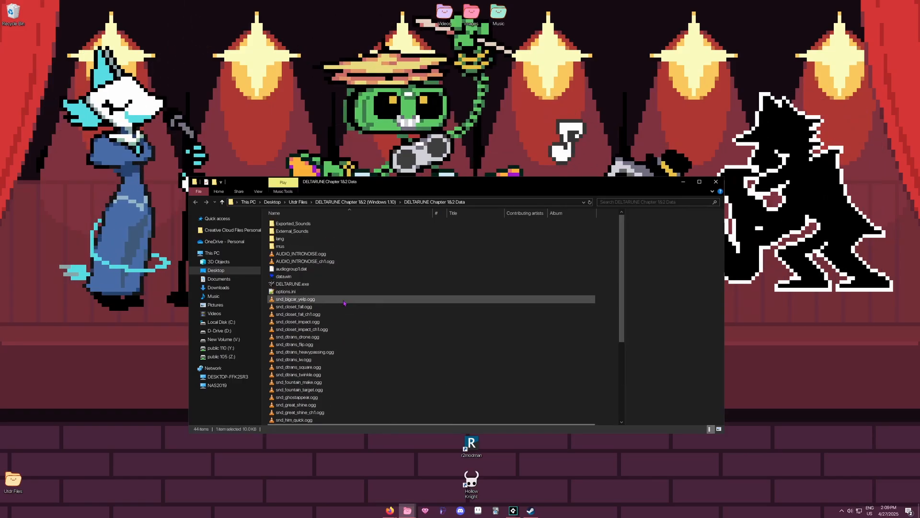
pyautogui.doubleClick(331, 246)
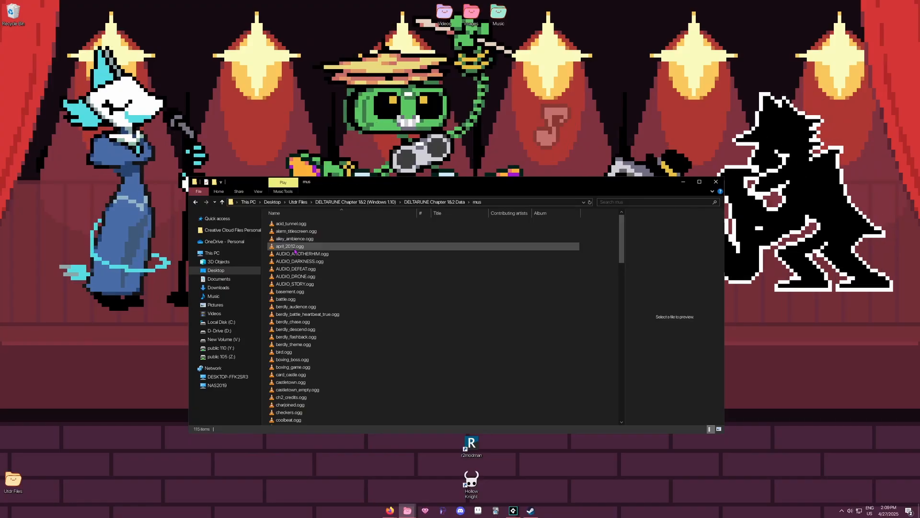
# - Play spamton_battle.ogg from the mus folder, close VLC, and return to the DELTARUNE Chapter 1&2 Data folder
pyautogui.scroll(-20, 330, 268)
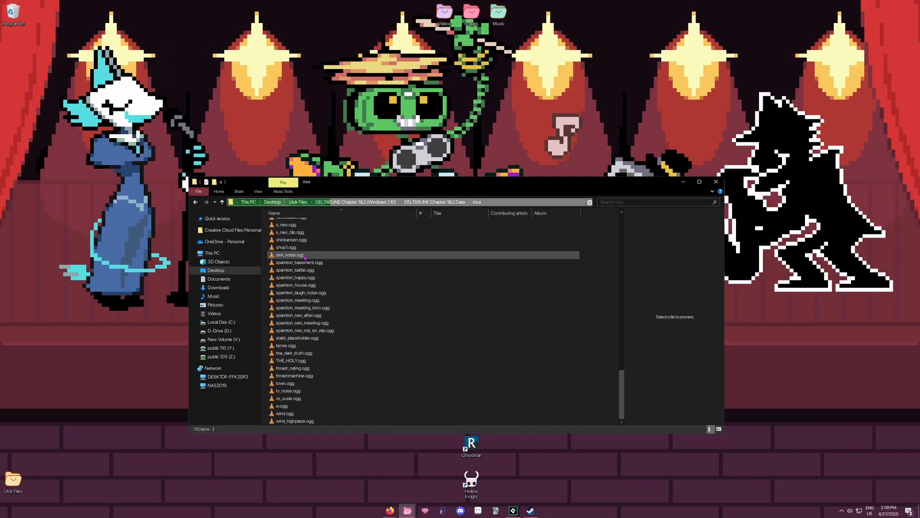
pyautogui.doubleClick(309, 271)
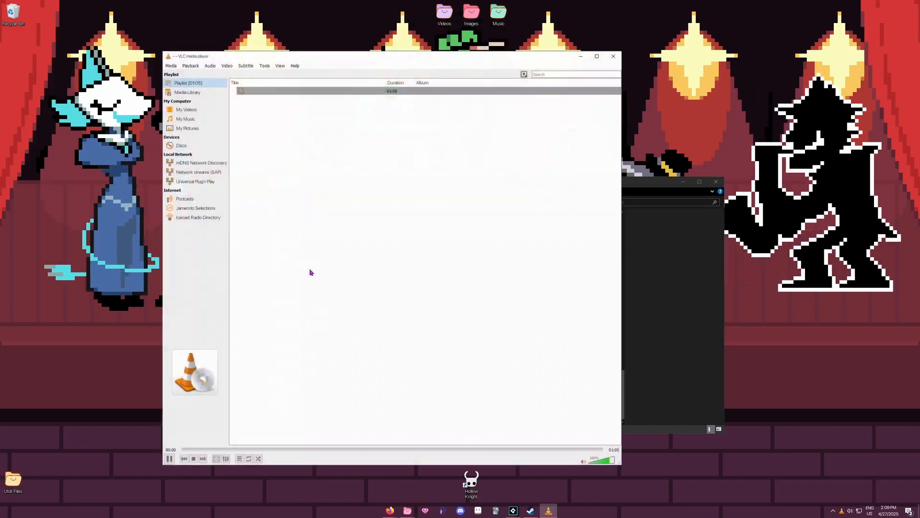
pyautogui.click(614, 56)
pyautogui.click(458, 202)
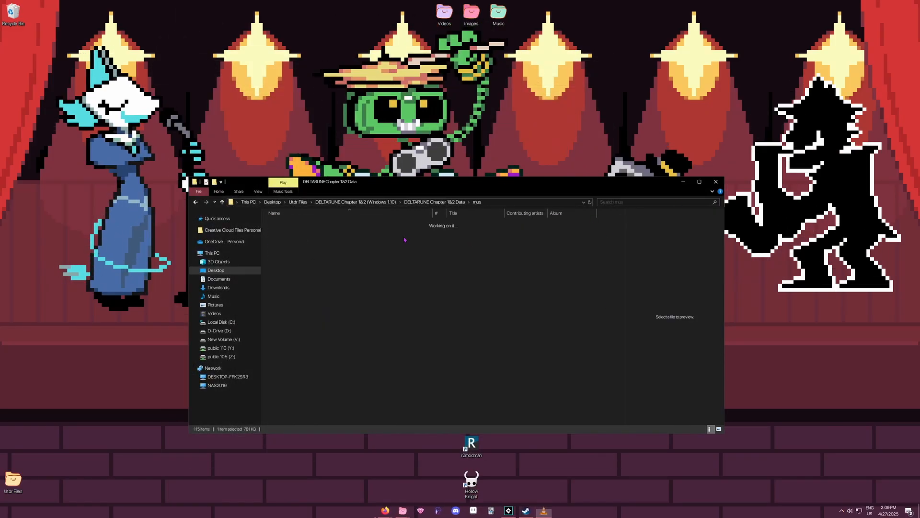
# - Open the mus subfolder of DELTARUNE Chapter 1&2 Data and look through its .ogg music files
pyautogui.doubleClick(283, 246)
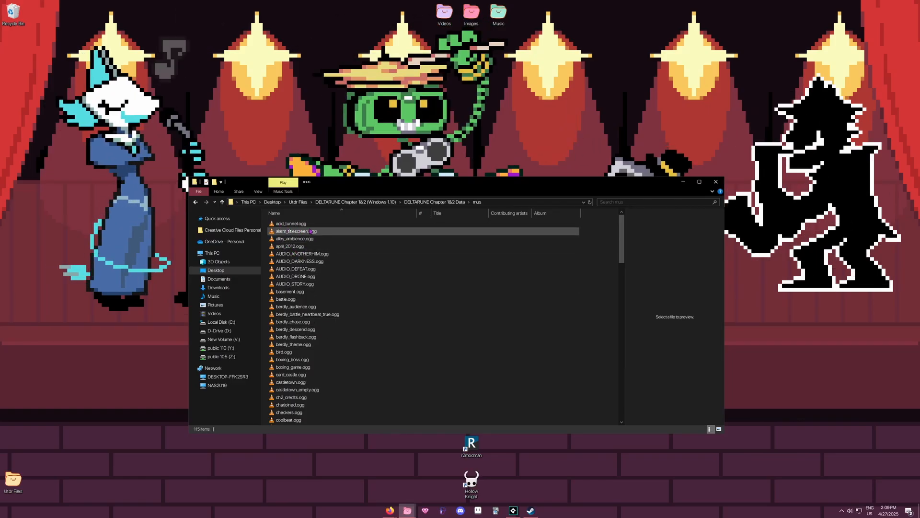
pyautogui.scroll(-5, 307, 269)
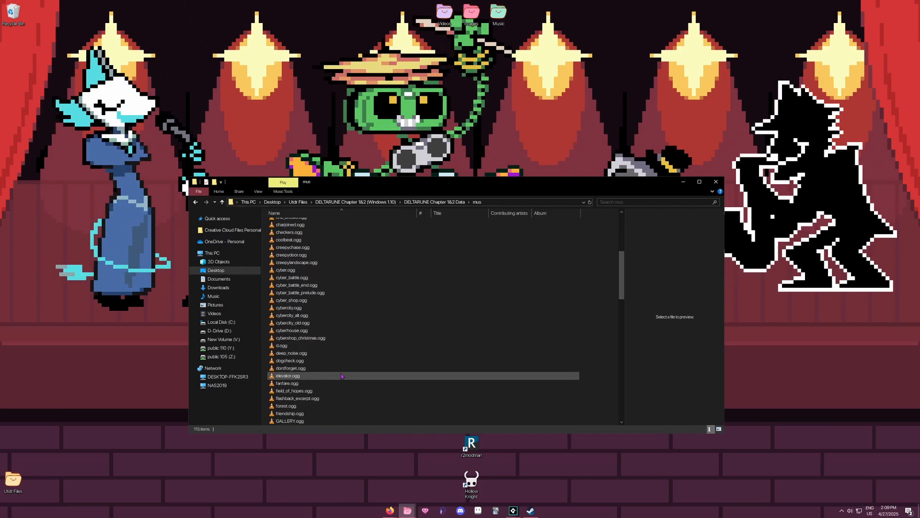
pyautogui.scroll(-8, 345, 379)
pyautogui.scroll(-3, 351, 390)
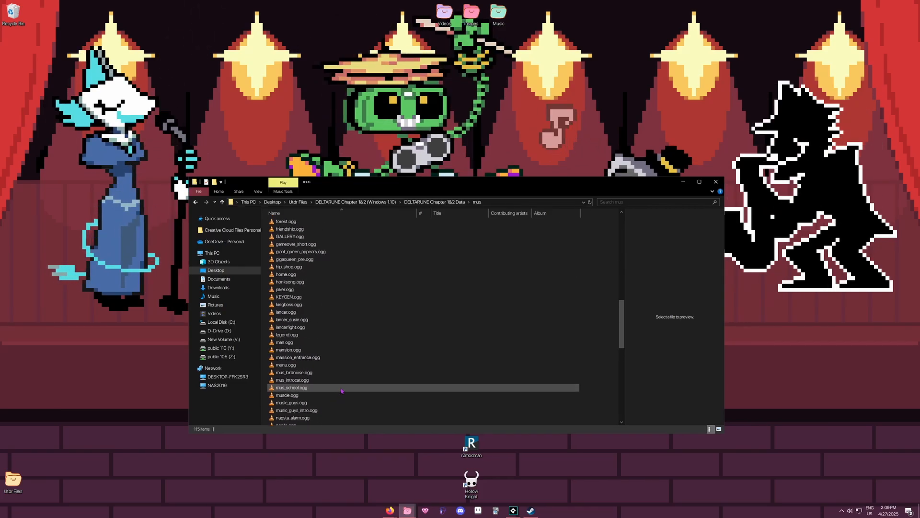
# - Switch to the Undertale installation folder, play mus_muscle.ogg from its music files, and close VLC
pyautogui.moveTo(408, 511)
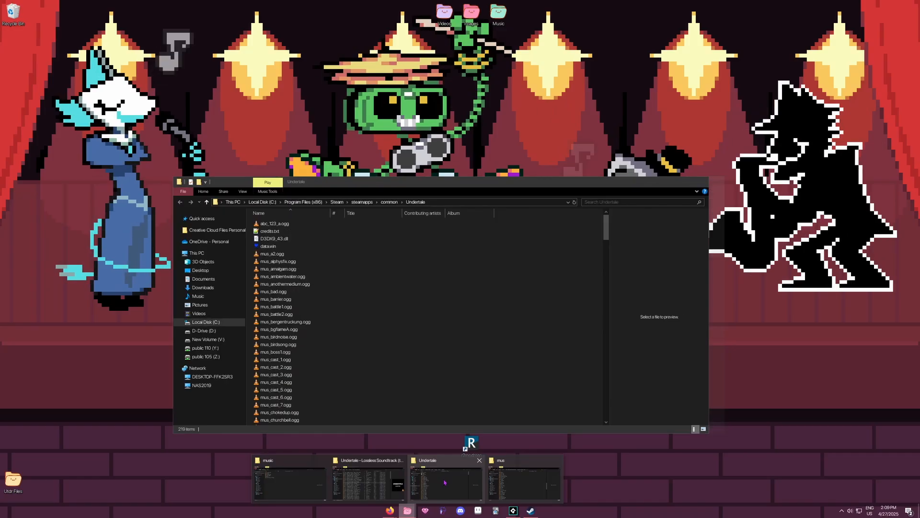
pyautogui.click(409, 480)
pyautogui.scroll(-20, 361, 283)
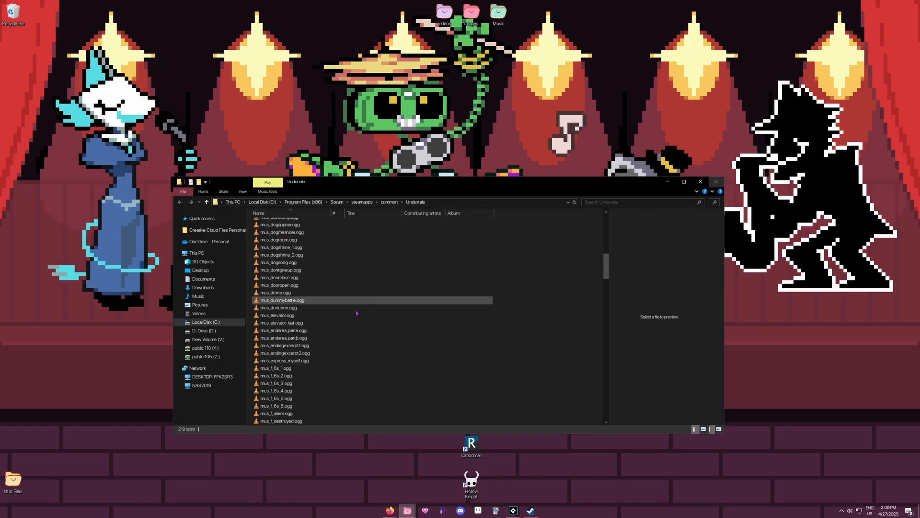
pyautogui.scroll(-9, 308, 348)
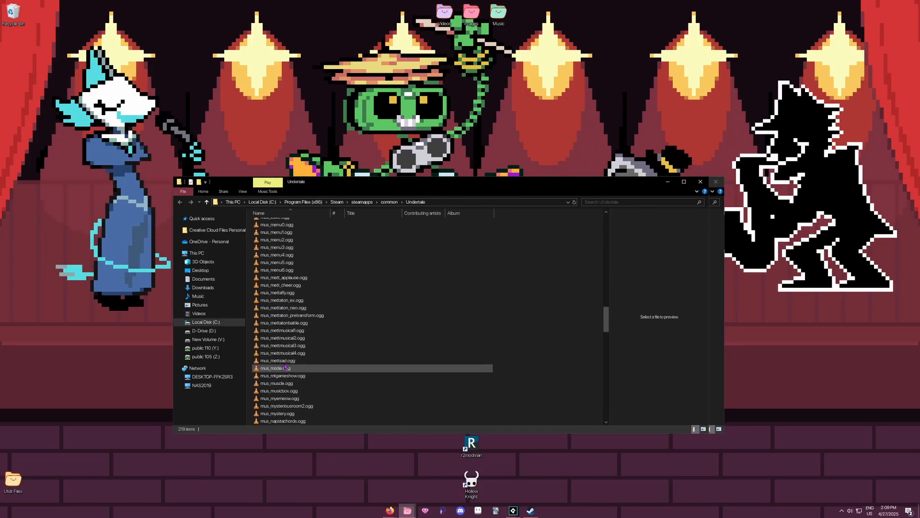
pyautogui.click(285, 362)
pyautogui.doubleClick(284, 361)
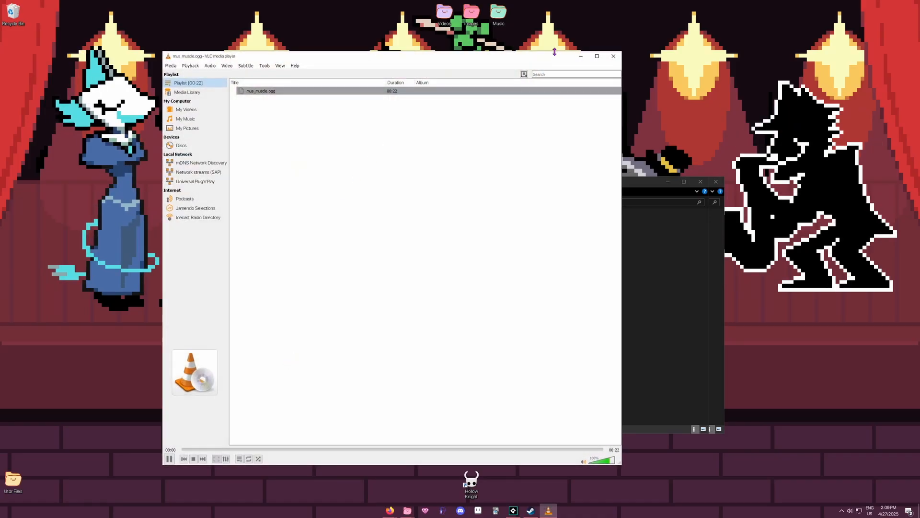
pyautogui.click(612, 57)
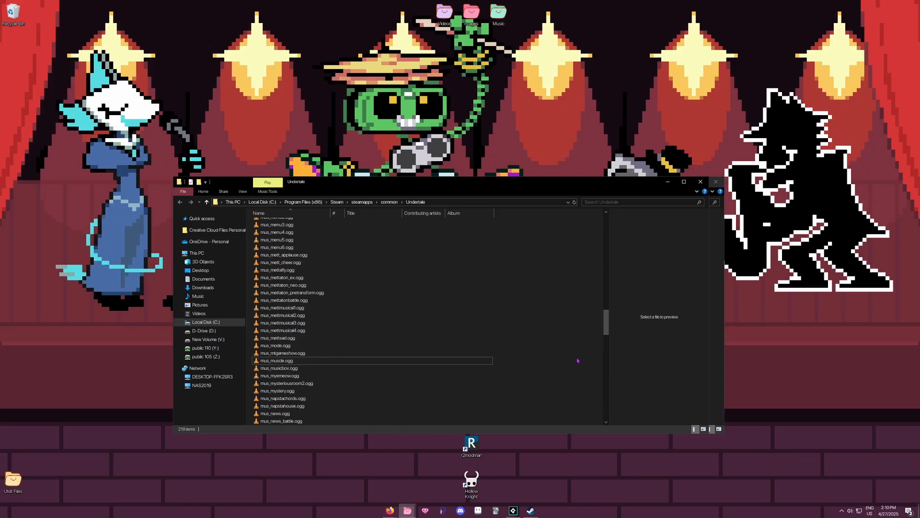
# - Switch to the Deltarune Wiki in the browser and view its Hidden Music Tracks and Unused Music Tracks pages
pyautogui.click(390, 511)
pyautogui.click(428, 479)
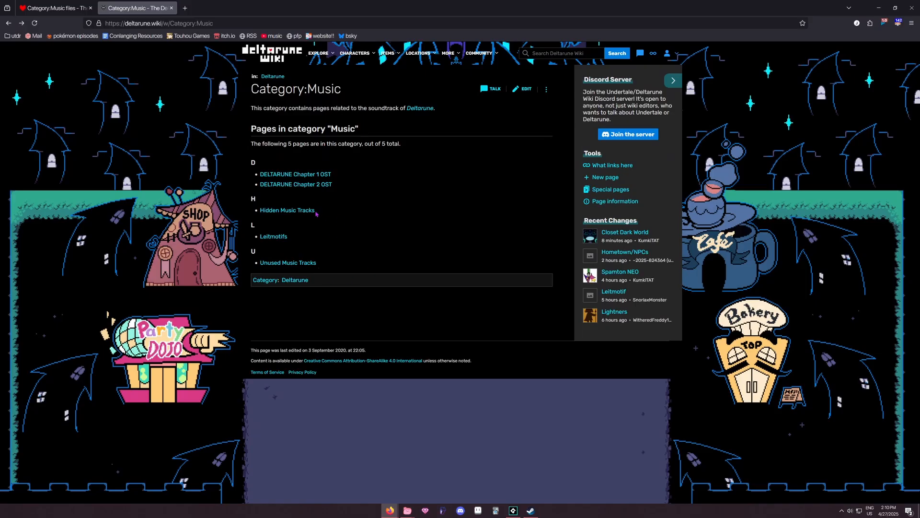
pyautogui.click(279, 215)
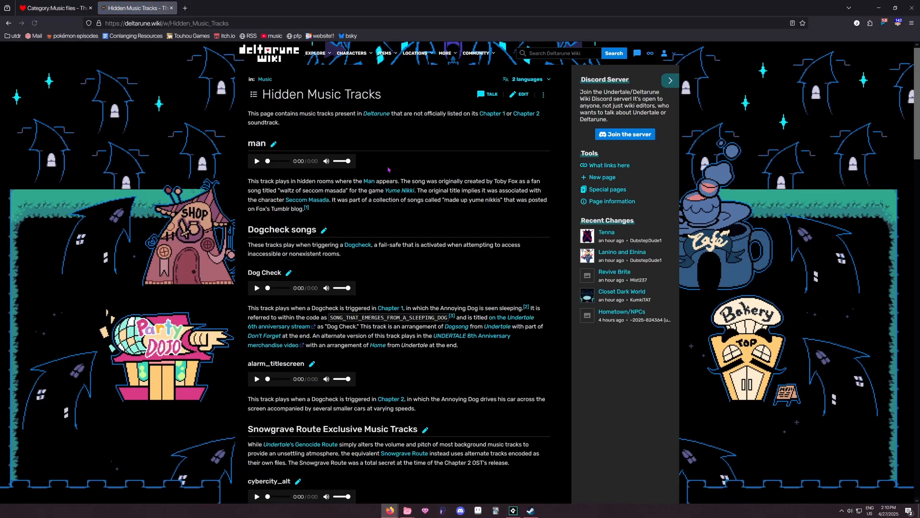
pyautogui.scroll(-3, 297, 226)
pyautogui.hotkey('alt', 'Left')
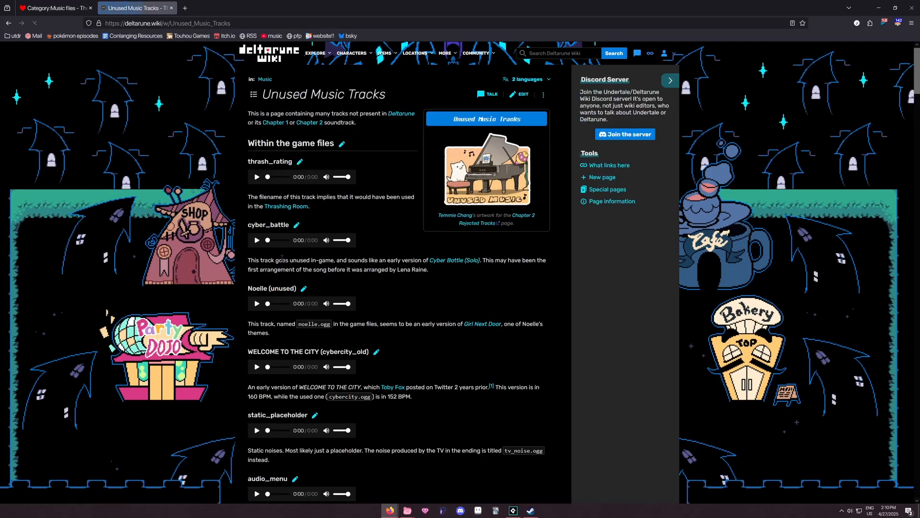
pyautogui.scroll(-5, 338, 240)
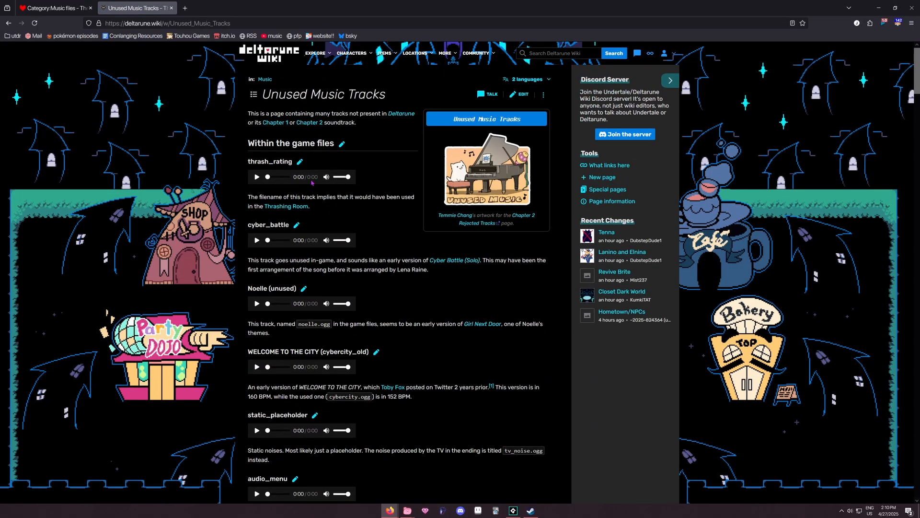
# - Try to save the thrash_rating audio from the Unused Music Tracks page to the computer
pyautogui.rightClick(311, 182)
pyautogui.rightClick(303, 175)
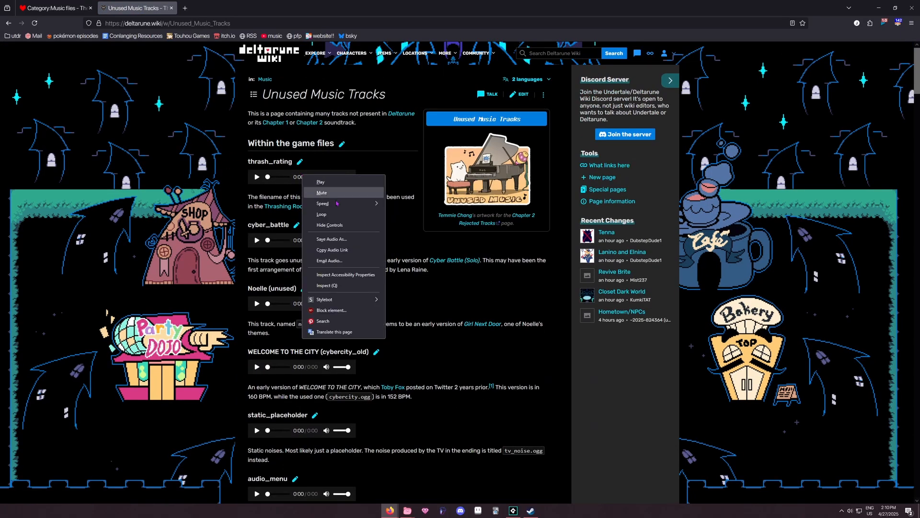
pyautogui.click(336, 239)
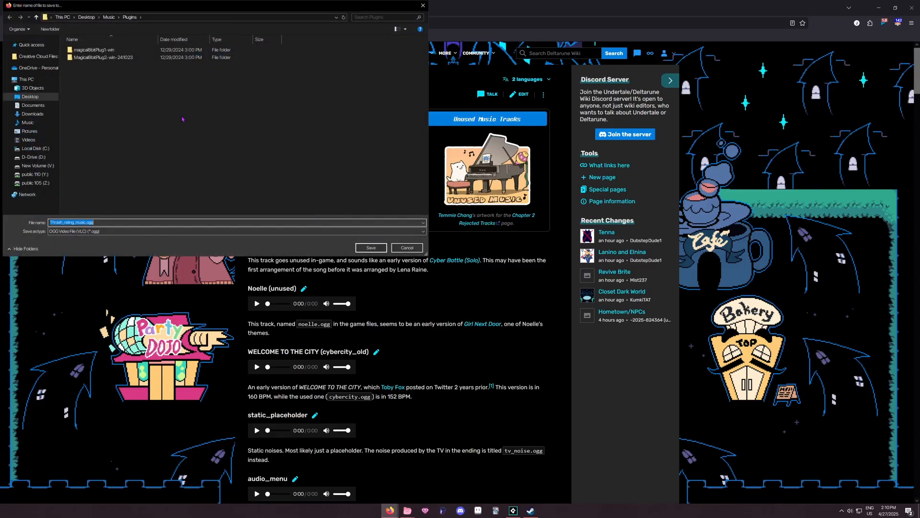
pyautogui.click(401, 249)
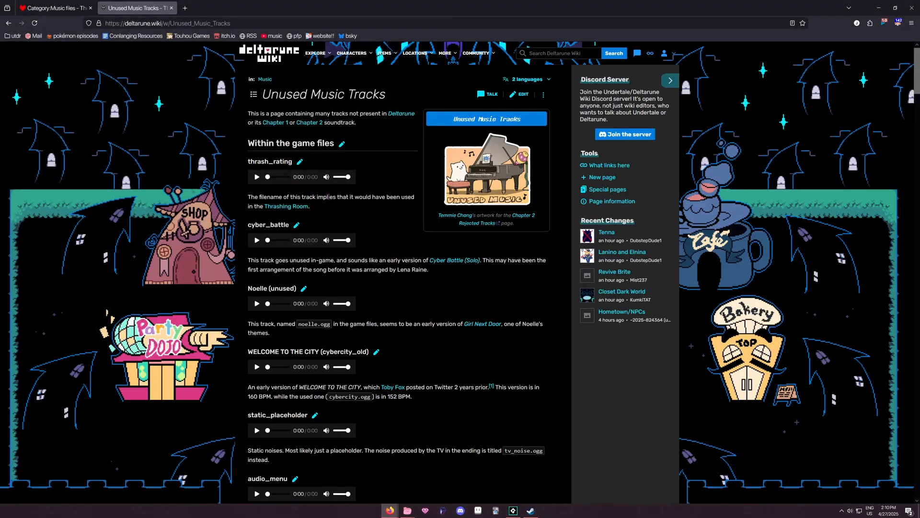
pyautogui.rightClick(307, 181)
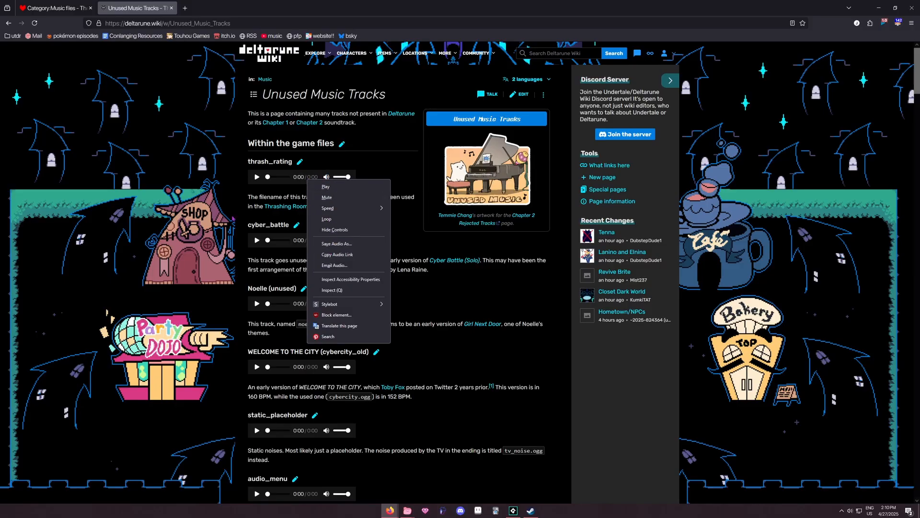
pyautogui.press('Escape')
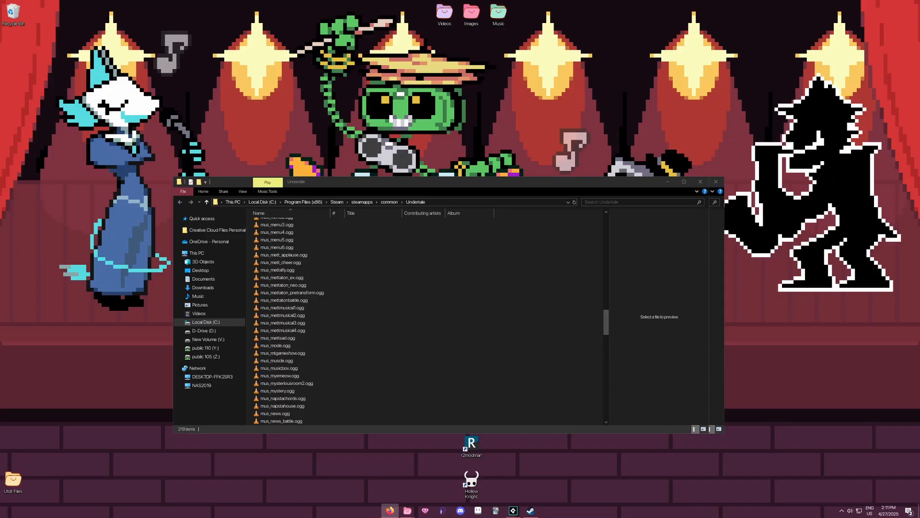
# - Switch to Steam, open the UNDERTALE Soundtrack's local files from the library, and widen the Name column to fit the full file names
pyautogui.click(390, 510)
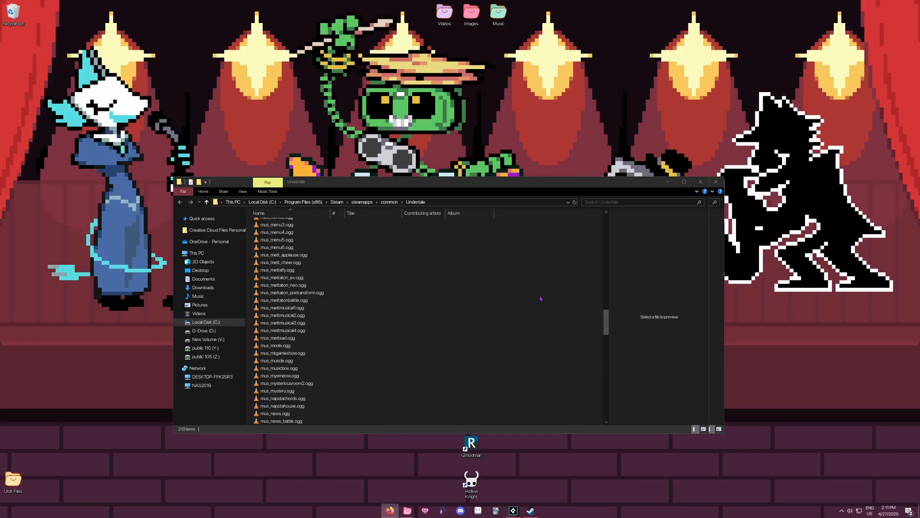
pyautogui.click(530, 510)
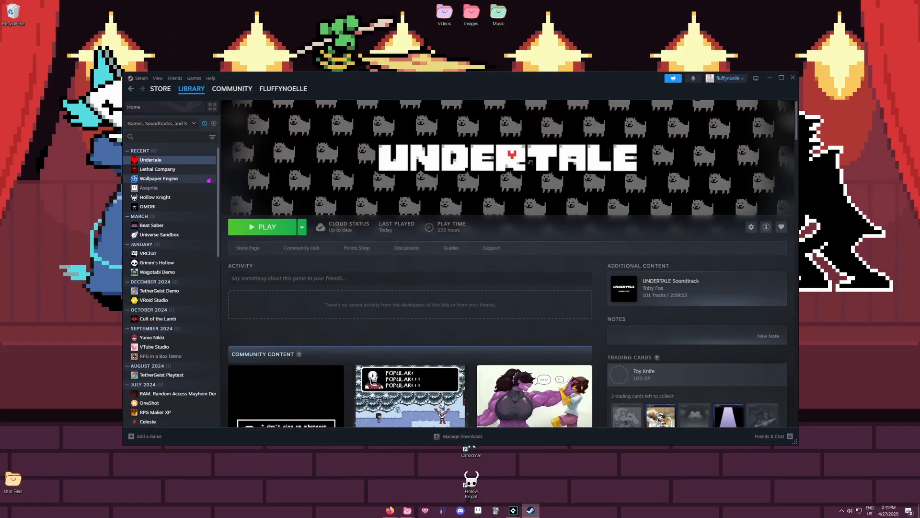
pyautogui.scroll(-5, 175, 216)
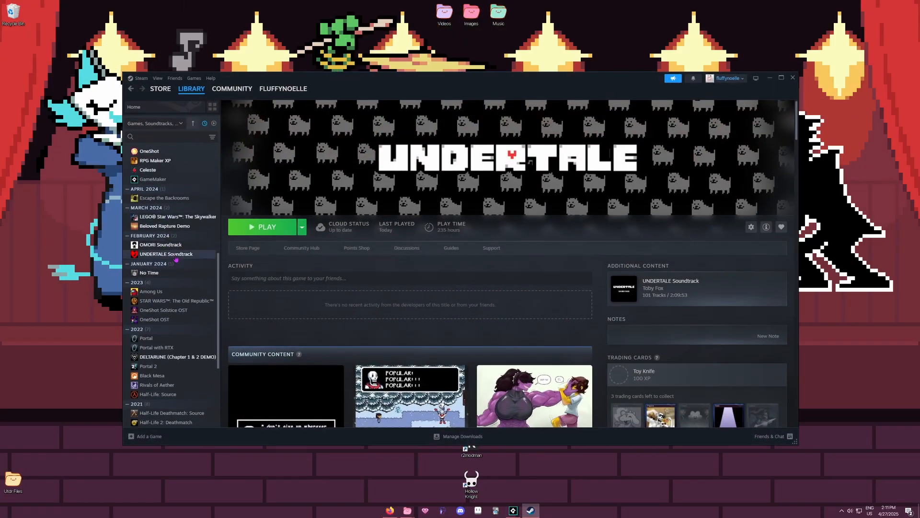
pyautogui.click(174, 254)
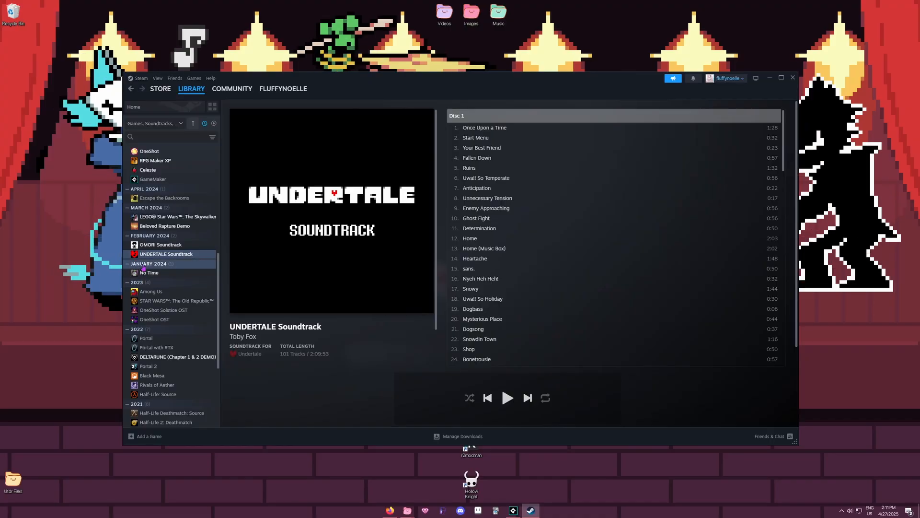
pyautogui.scroll(-1, 332, 353)
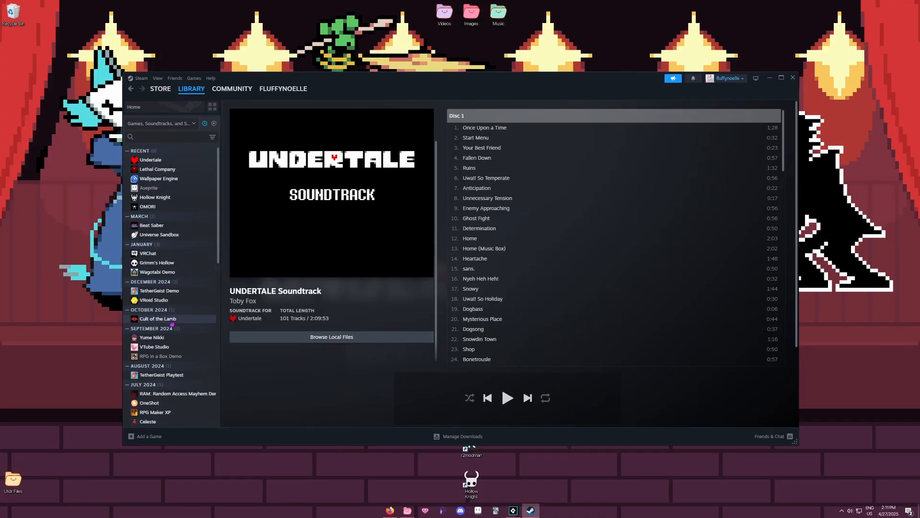
pyautogui.click(301, 338)
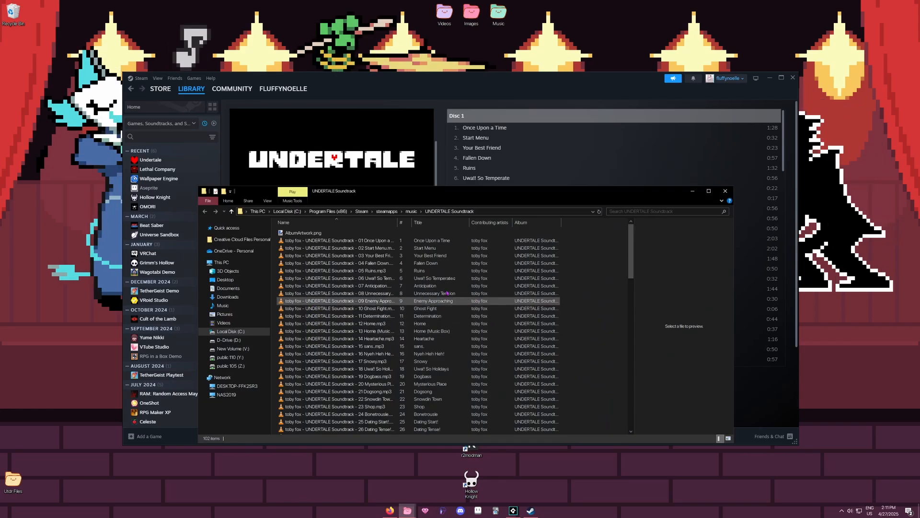
pyautogui.doubleClick(397, 223)
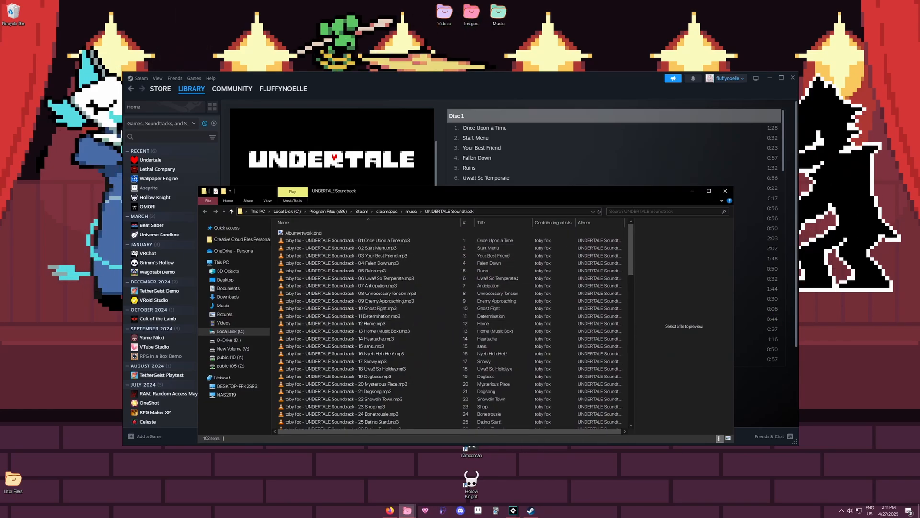
# - Bring the browser window with the YouTube tutorial on playing music in GameMaker onto this screen and maximize it
pyautogui.moveTo(919, 384); pyautogui.dragTo(657, 7)
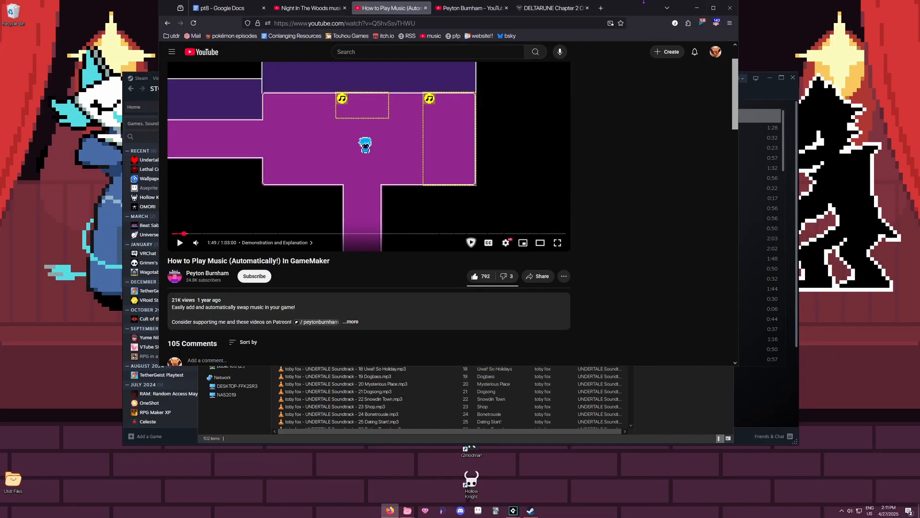
pyautogui.moveTo(642, 10); pyautogui.dragTo(658, 87)
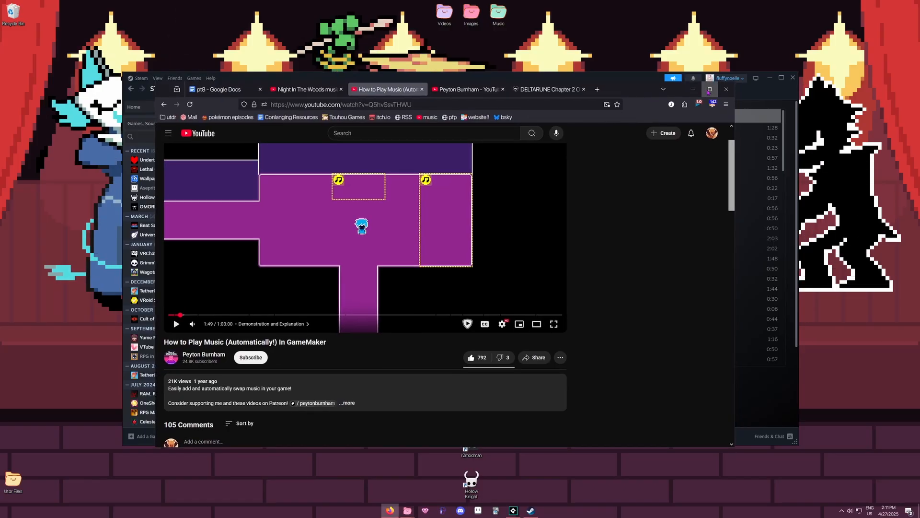
pyautogui.click(711, 89)
pyautogui.hotkey('ctrl', 'Tab')
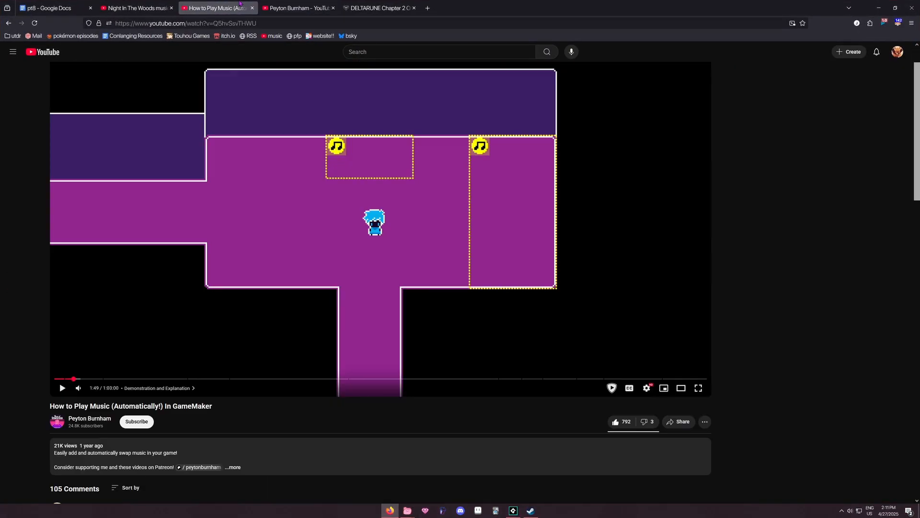
# - Highlight the video title "How to Play Music (Automatically!) In GameMaker" and skip the video to 56:00
pyautogui.click(244, 7)
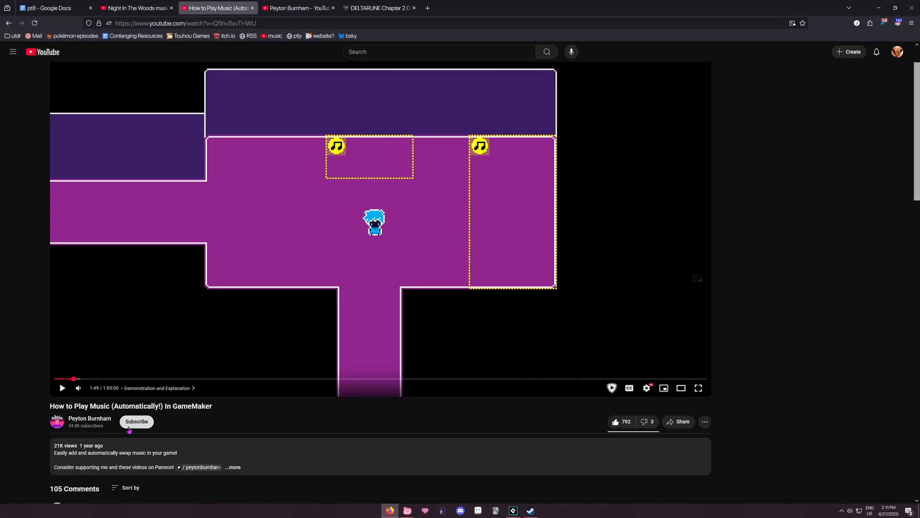
pyautogui.moveTo(42, 408); pyautogui.dragTo(213, 406)
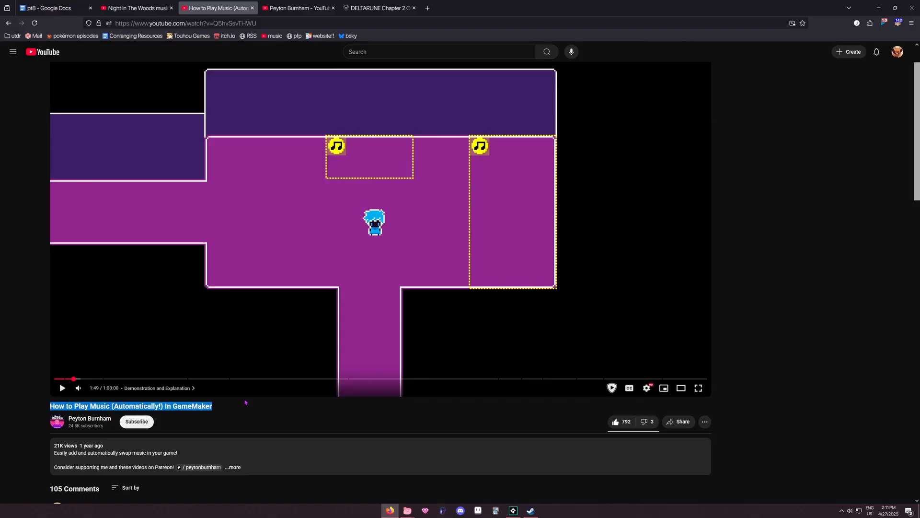
pyautogui.moveTo(242, 380); pyautogui.dragTo(635, 380)
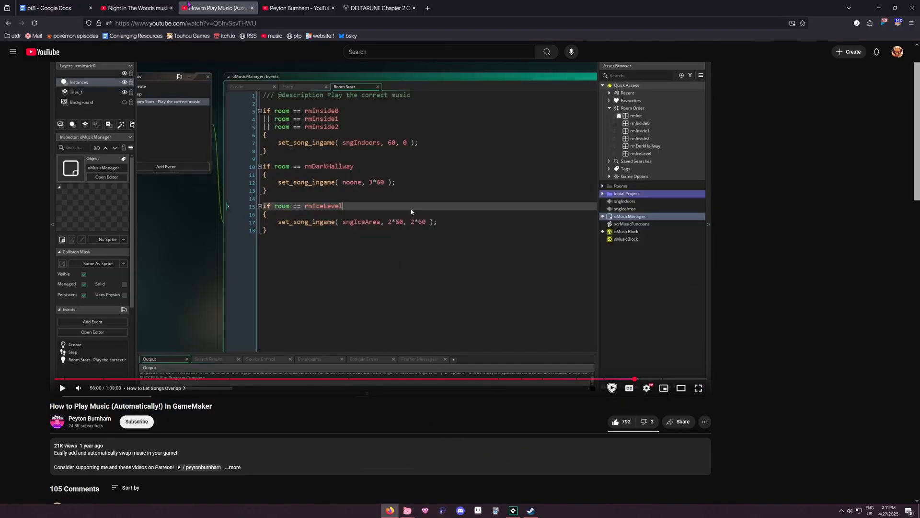
pyautogui.click(136, 8)
pyautogui.click(217, 5)
# - Switch to GameMaker, examine the pitch variable in obj_musiquemanager's Create code, and return to the browser's DELTARUNE Chapter 2 OST wiki page
pyautogui.hotkey('alt', 'Tab')
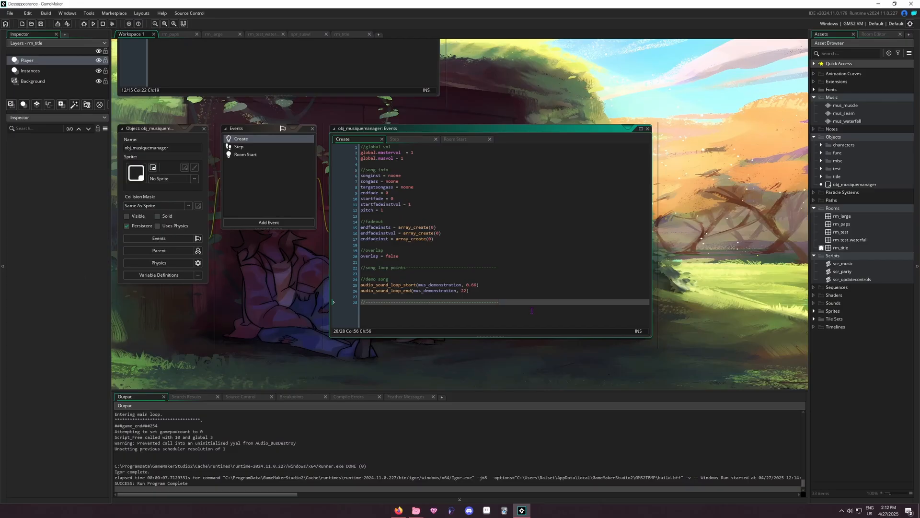
pyautogui.click(406, 204)
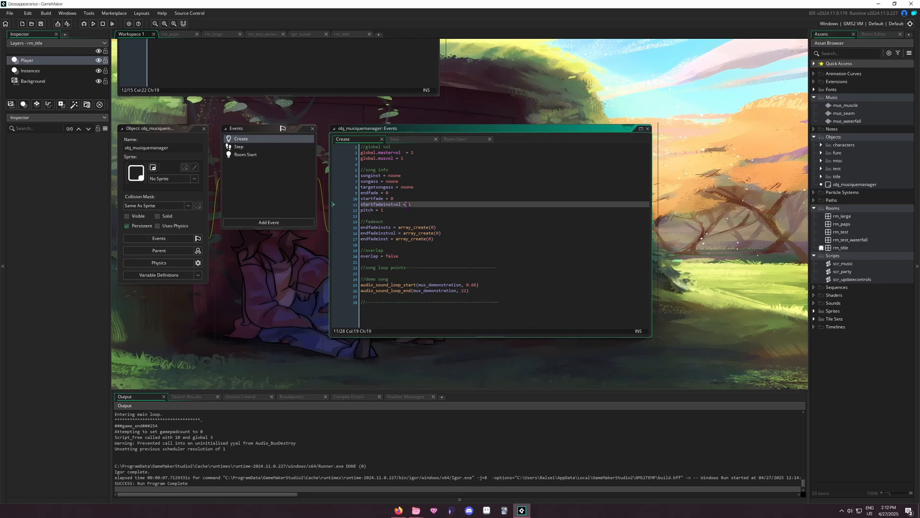
pyautogui.click(394, 215)
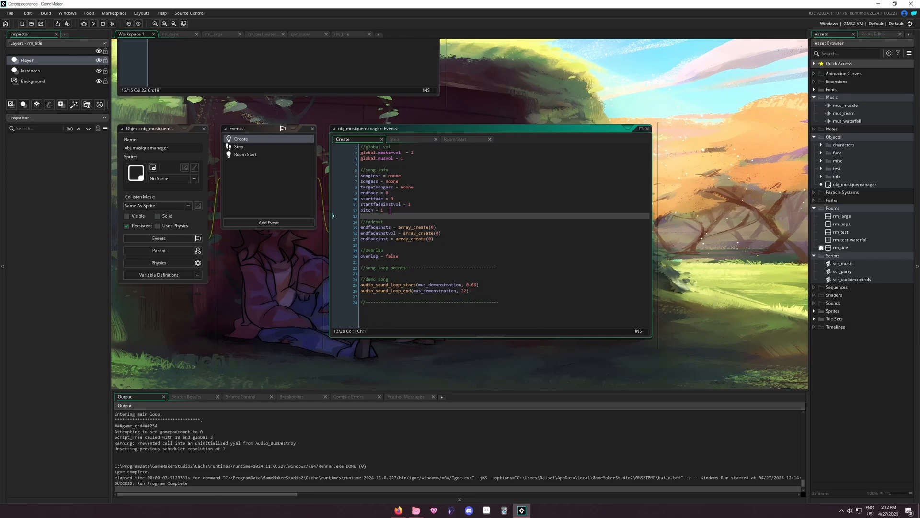
pyautogui.click(391, 210)
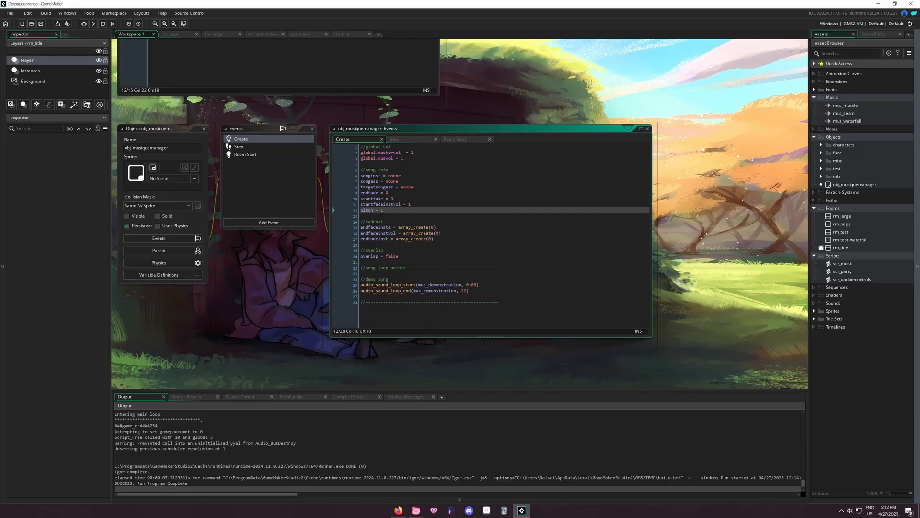
pyautogui.hotkey('alt', 'Tab')
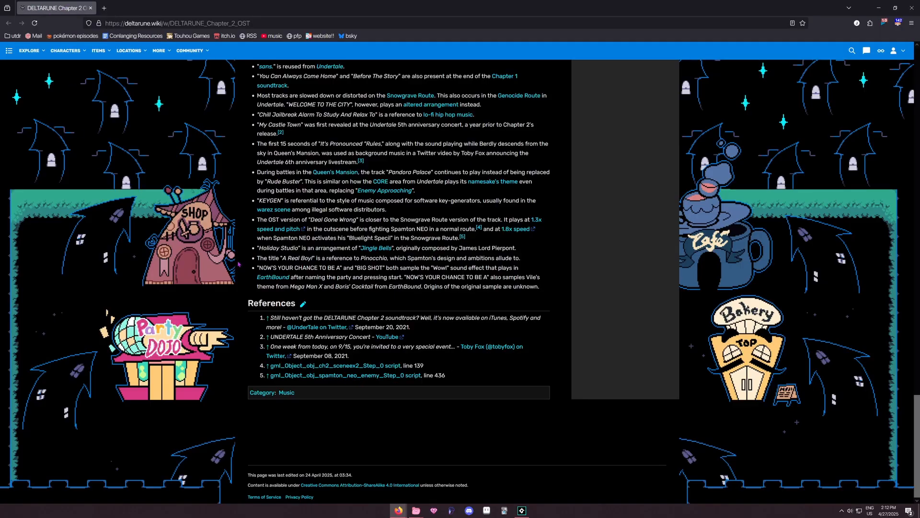
# - Read the wiki trivia about the OST version of "Deal Gone Wrong" and its in-game speed and pitch, highlighting the relevant text
pyautogui.scroll(2, 341, 235)
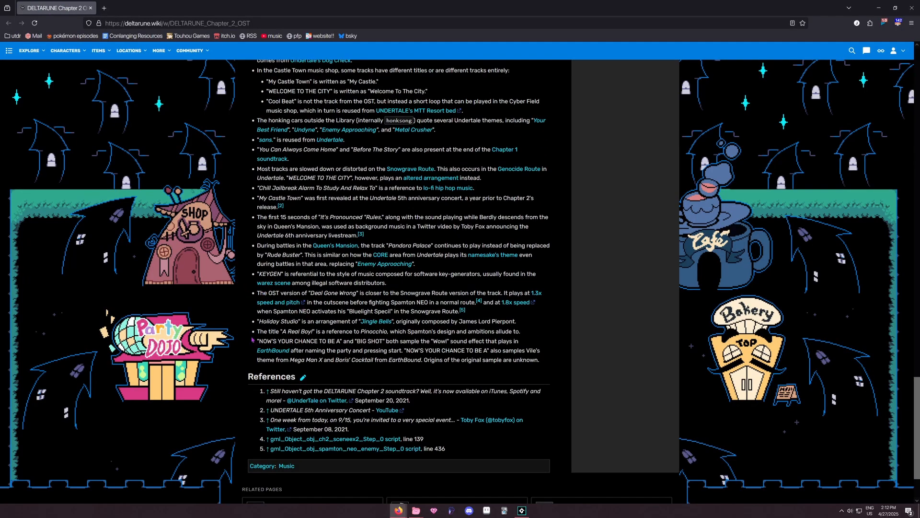
pyautogui.moveTo(257, 295); pyautogui.dragTo(338, 294)
pyautogui.click(361, 292)
pyautogui.moveTo(504, 292); pyautogui.dragTo(495, 315)
pyautogui.click(414, 304)
pyautogui.click(475, 274)
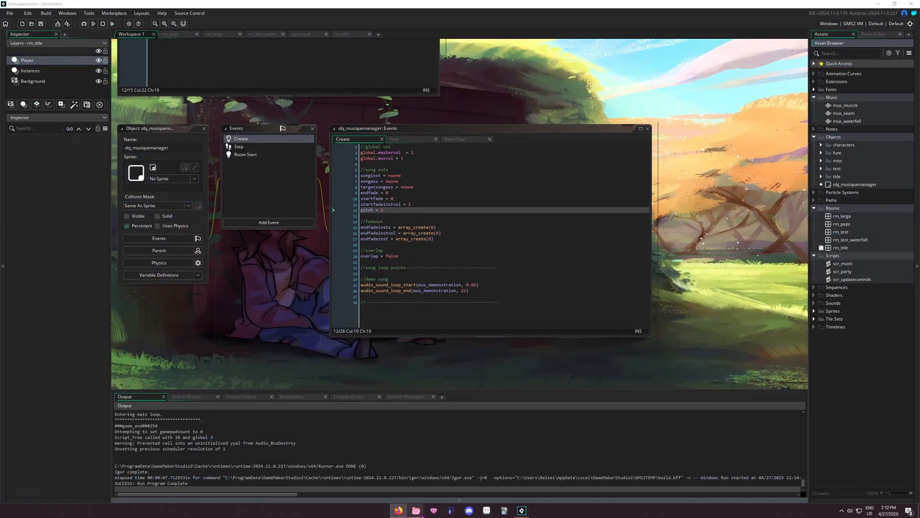
# - Switch to the Undertale game folder, find mus_story.ogg, listen to it briefly in VLC, and close the player
pyautogui.moveTo(421, 511)
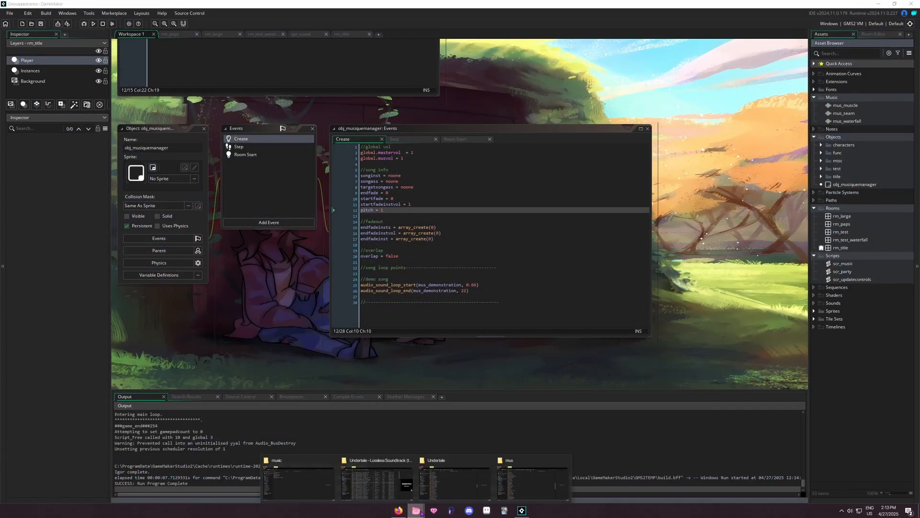
pyautogui.click(468, 470)
pyautogui.scroll(20, 337, 301)
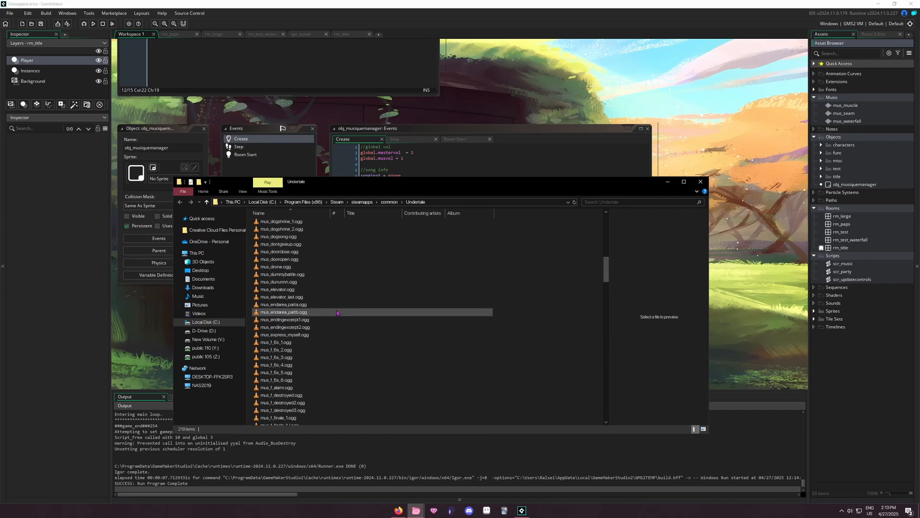
pyautogui.scroll(-20, 337, 300)
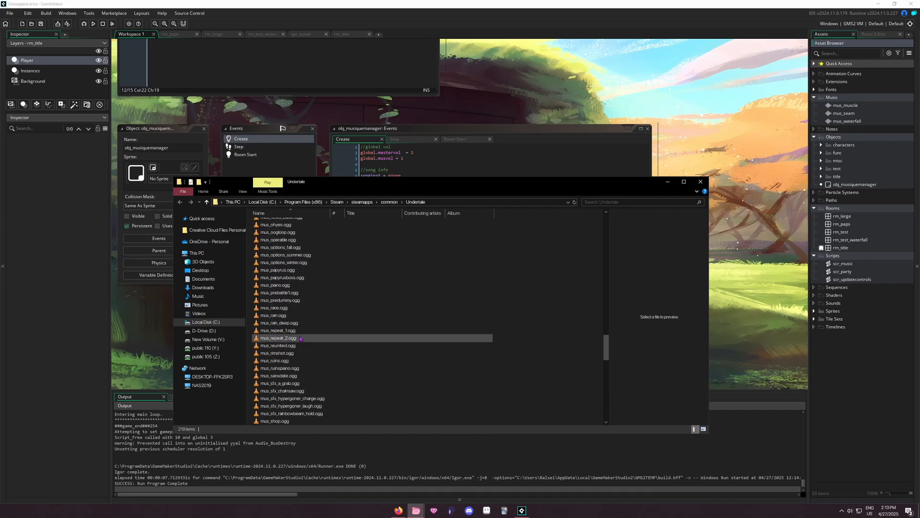
pyautogui.scroll(-12, 305, 358)
pyautogui.click(305, 354)
pyautogui.scroll(-1, 303, 336)
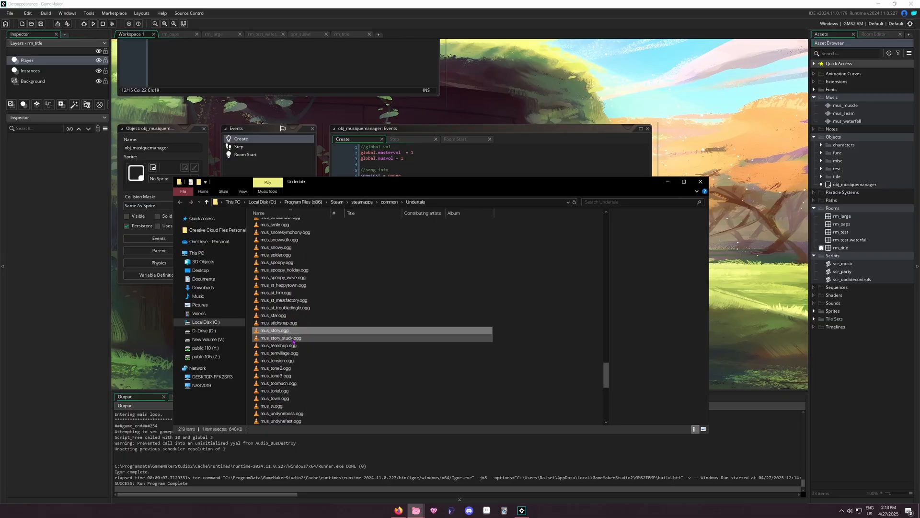
pyautogui.doubleClick(303, 331)
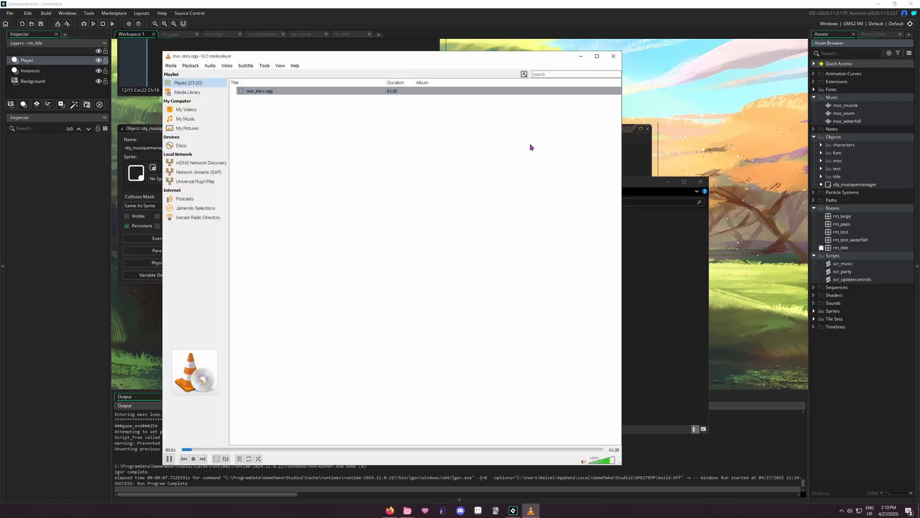
pyautogui.click(613, 56)
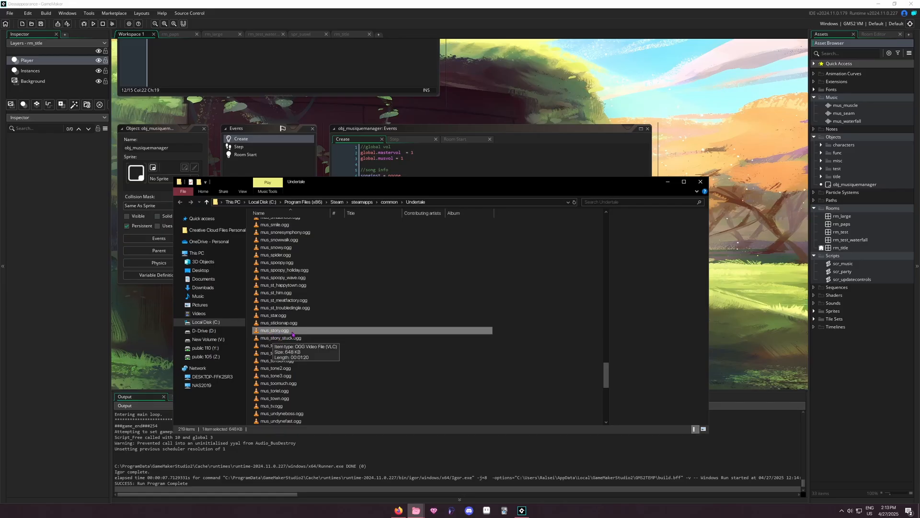
# - Find mus_gameover.ogg in the Undertale game folder, listen to it briefly in VLC, and close the player
pyautogui.click(417, 509)
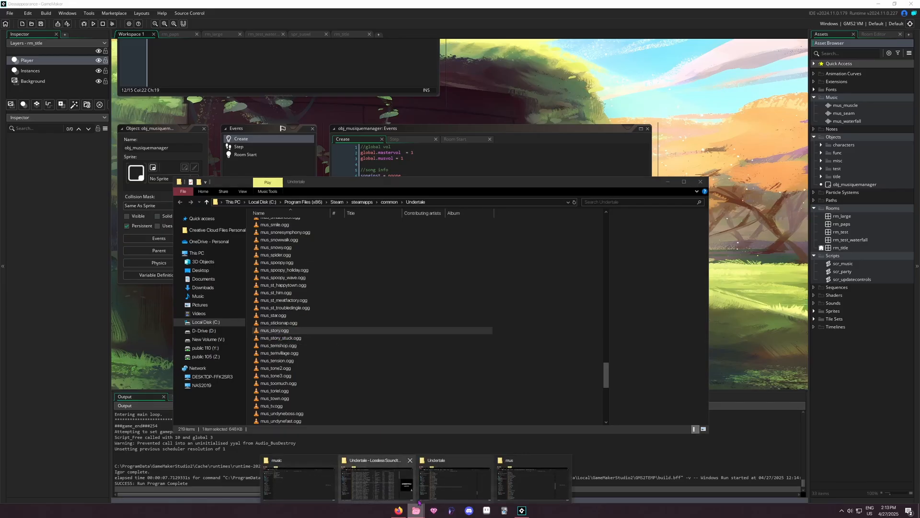
pyautogui.click(336, 300)
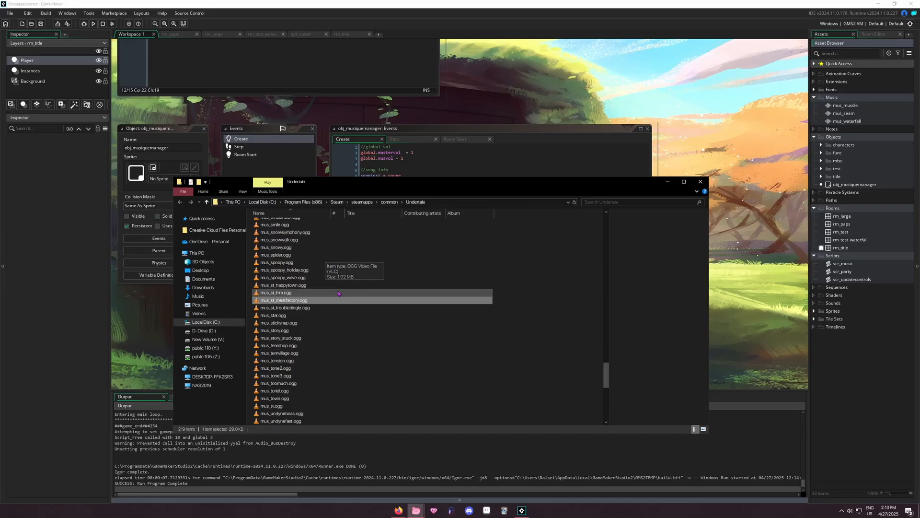
pyautogui.scroll(20, 326, 294)
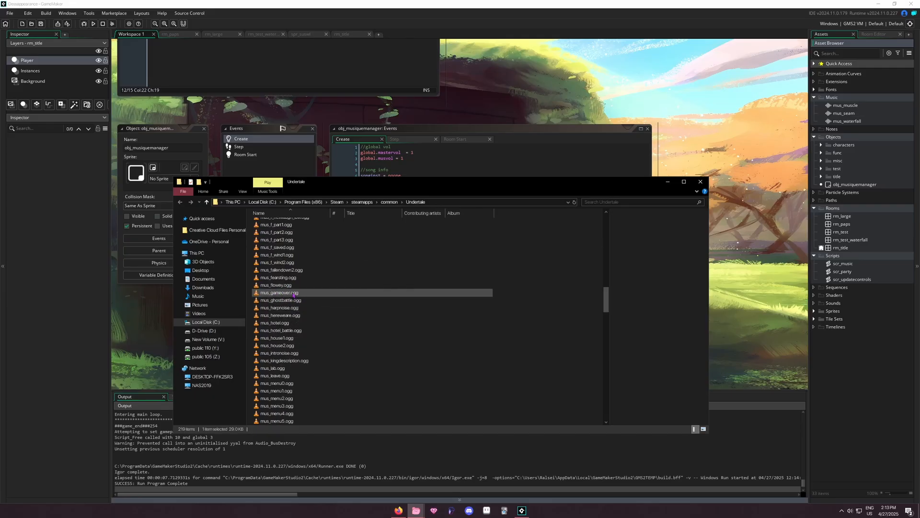
pyautogui.doubleClick(294, 295)
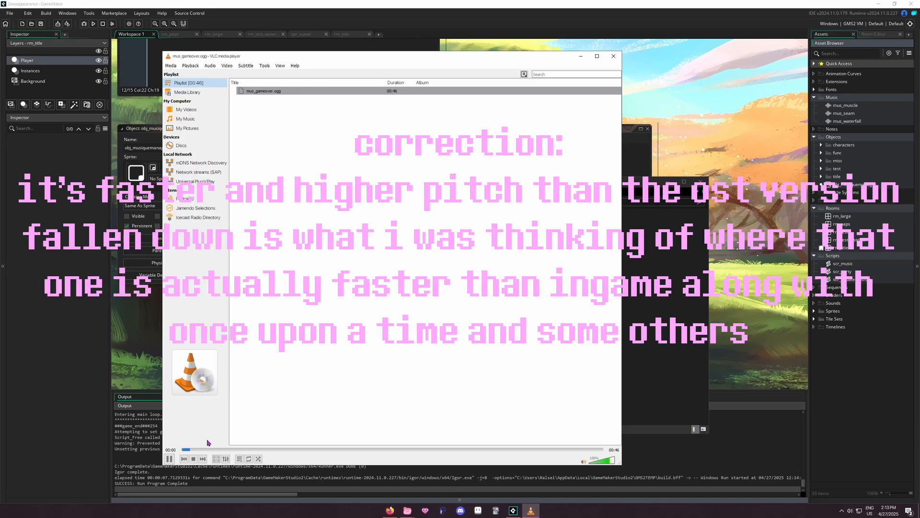
pyautogui.click(614, 56)
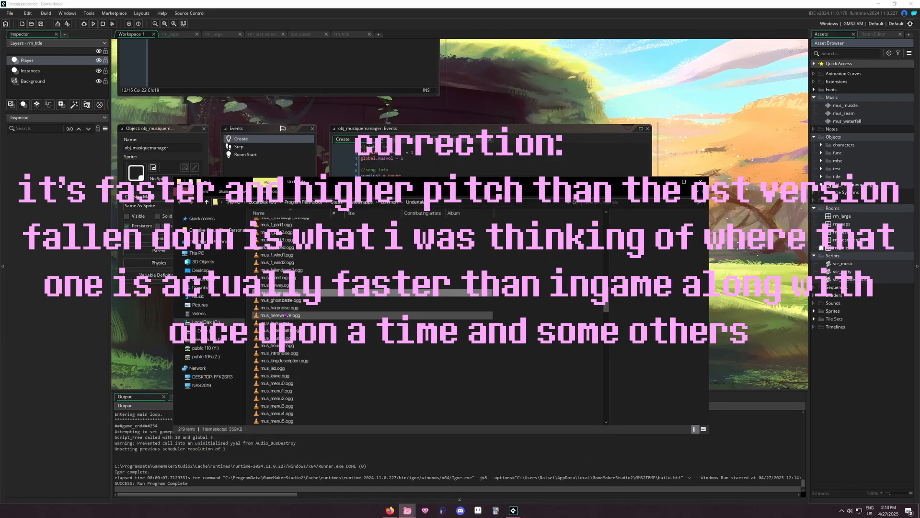
# - Bring up the Undertale Lossless Soundtrack folder beside the game folder, play track 11 Determination in VLC, and close the player
pyautogui.click(410, 509)
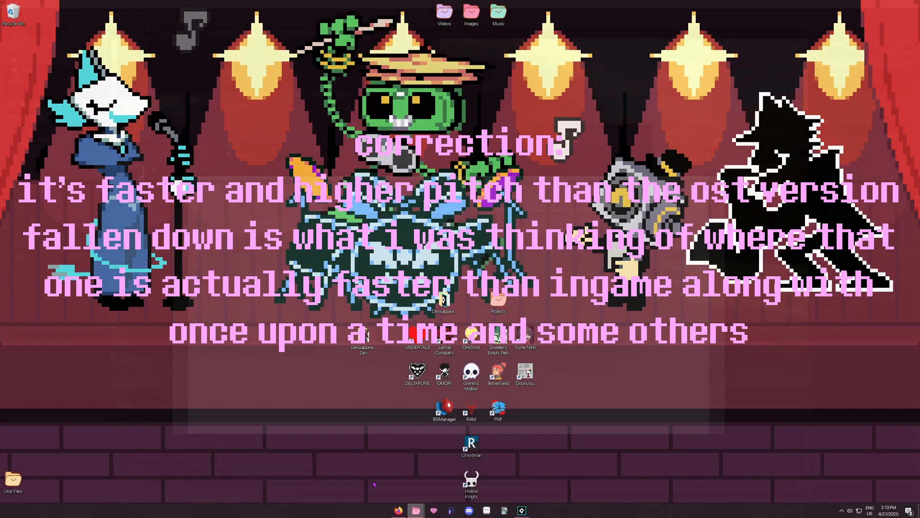
pyautogui.click(445, 481)
pyautogui.moveTo(919, 288); pyautogui.dragTo(565, 152)
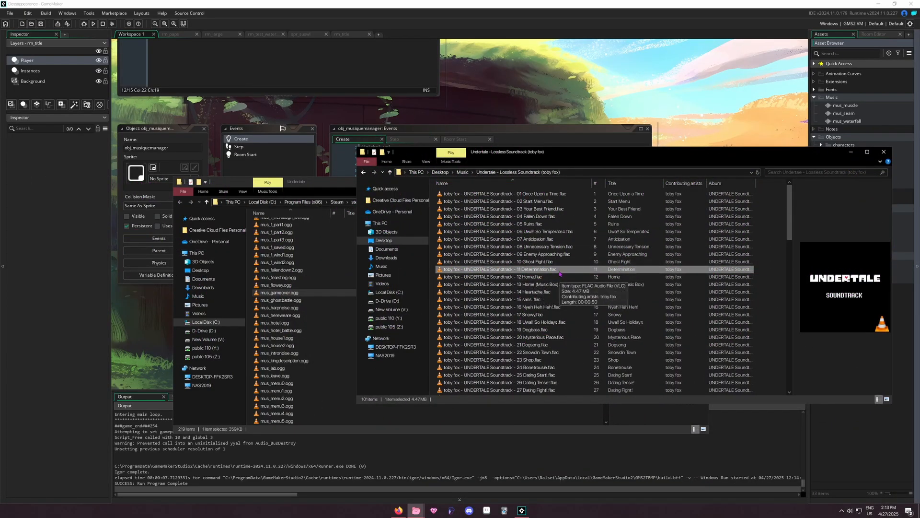
pyautogui.doubleClick(559, 270)
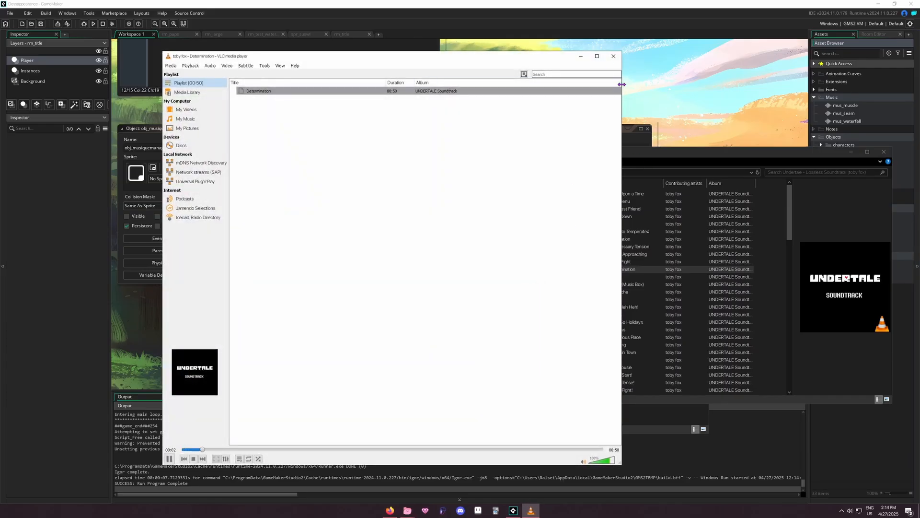
pyautogui.click(614, 56)
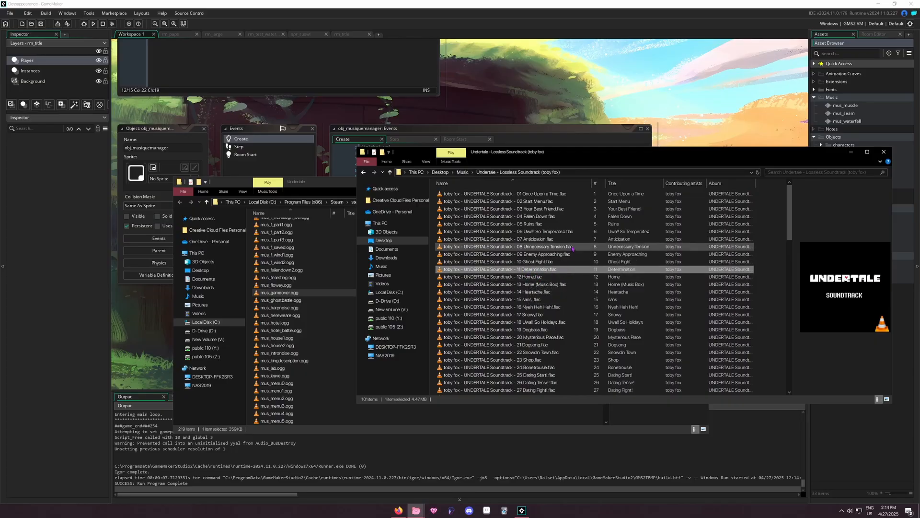
# - Point out 01 Once Upon a Time, put the lossless soundtrack window away, and select mus_gameover.ogg in the Undertale game folder
pyautogui.click(562, 195)
pyautogui.click(779, 219)
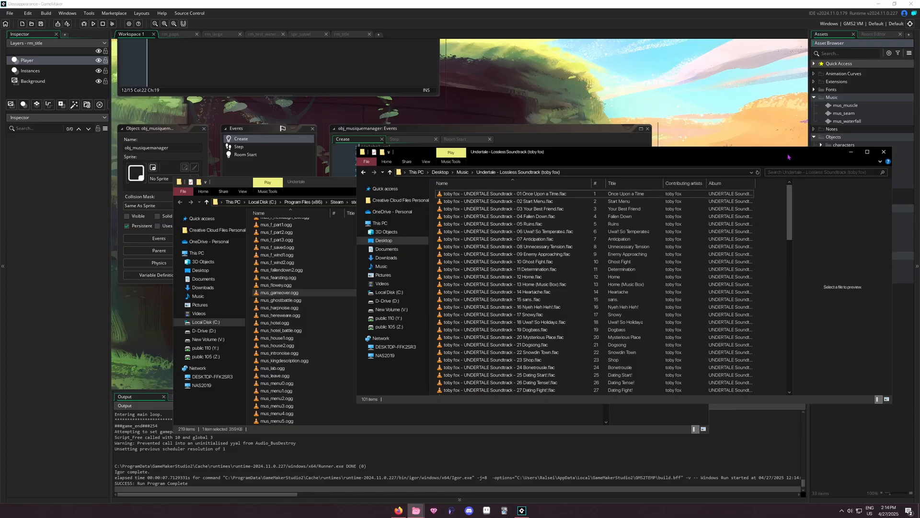
pyautogui.moveTo(790, 156); pyautogui.dragTo(633, 190)
pyautogui.click(728, 187)
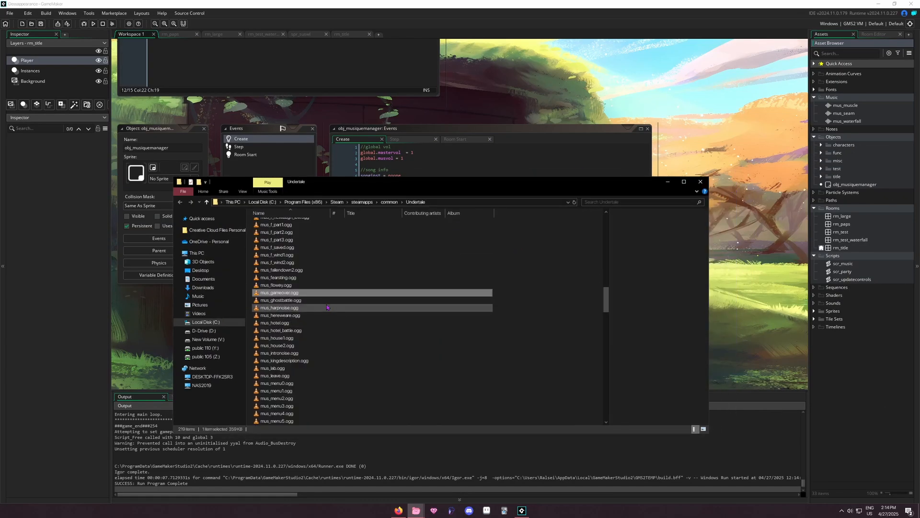
pyautogui.click(318, 294)
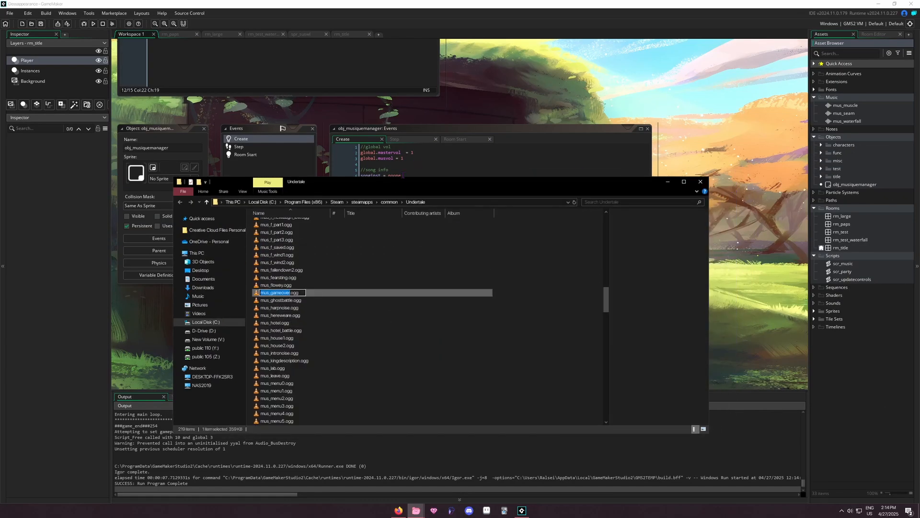
pyautogui.click(331, 294)
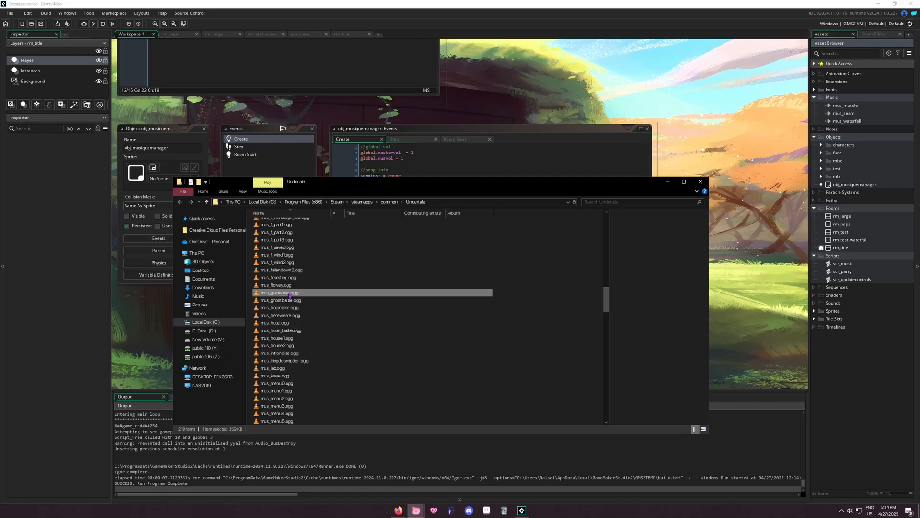
# - Return to GameMaker and highlight the pitch line in obj_musiquemanager's Create code
pyautogui.click(407, 165)
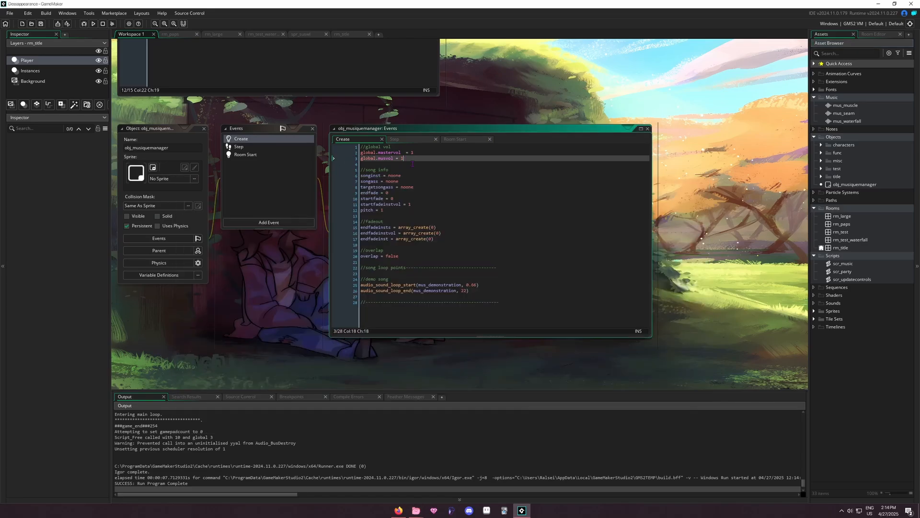
pyautogui.click(389, 210)
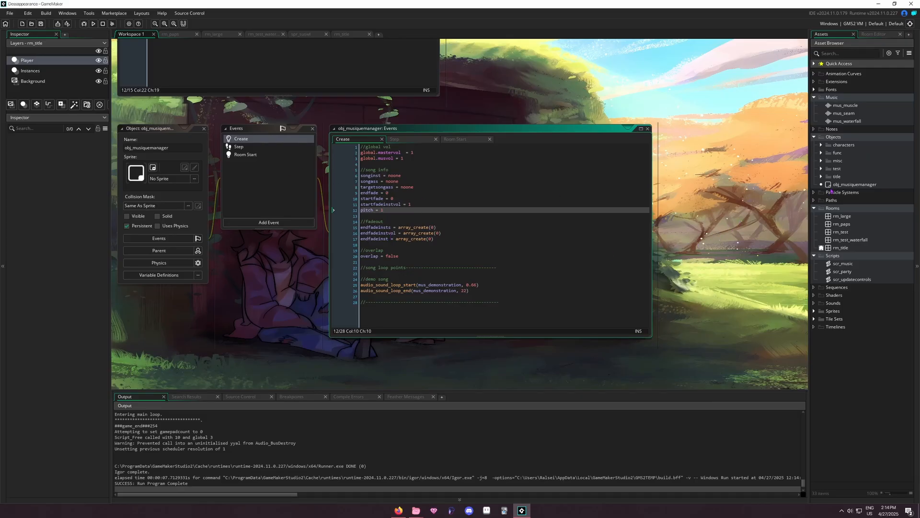
pyautogui.click(844, 185)
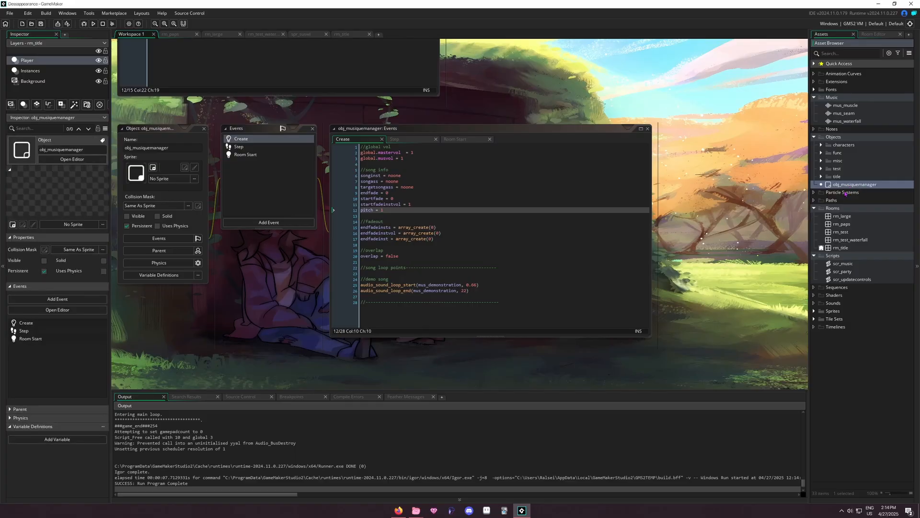
pyautogui.click(404, 210)
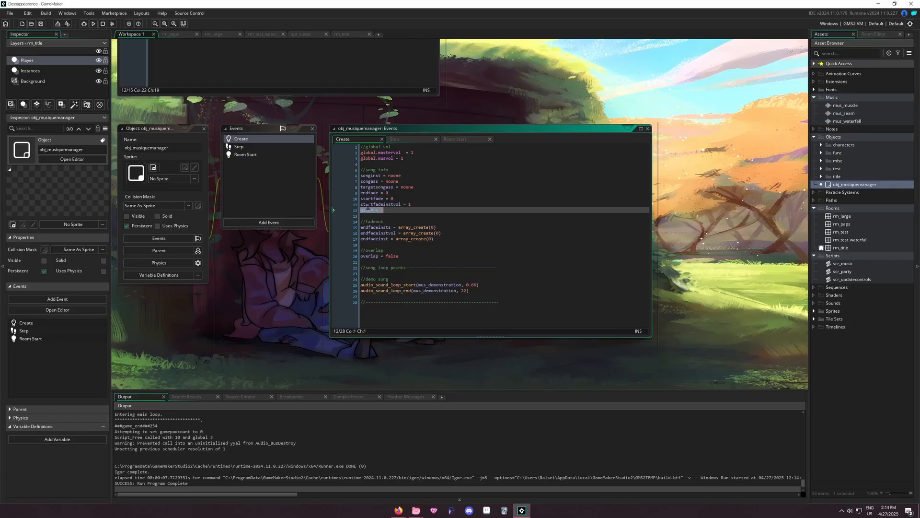
pyautogui.click(366, 210)
pyautogui.press('End')
# - Open obj_musiquemanager's Step code and examine each argument of the audio_play_sound call that plays targetsongass
pyautogui.click(410, 140)
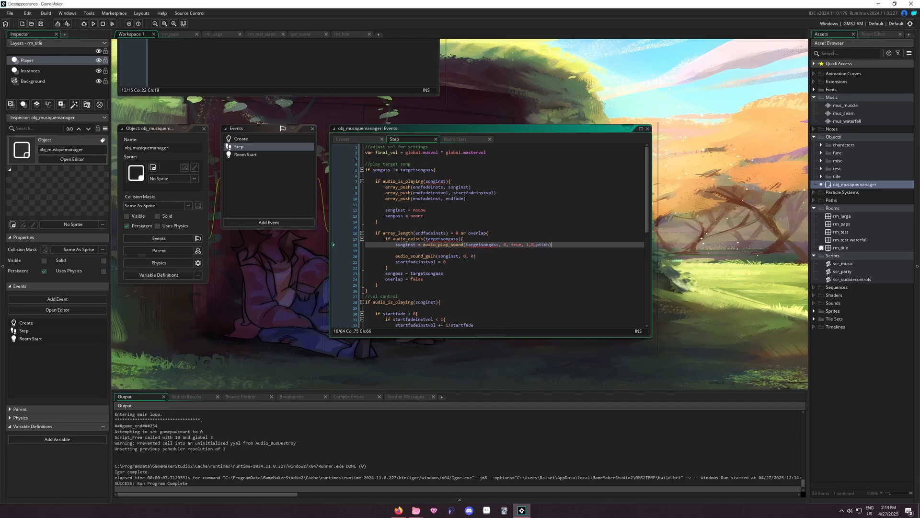
pyautogui.moveTo(425, 244); pyautogui.dragTo(478, 245)
pyautogui.click(511, 244)
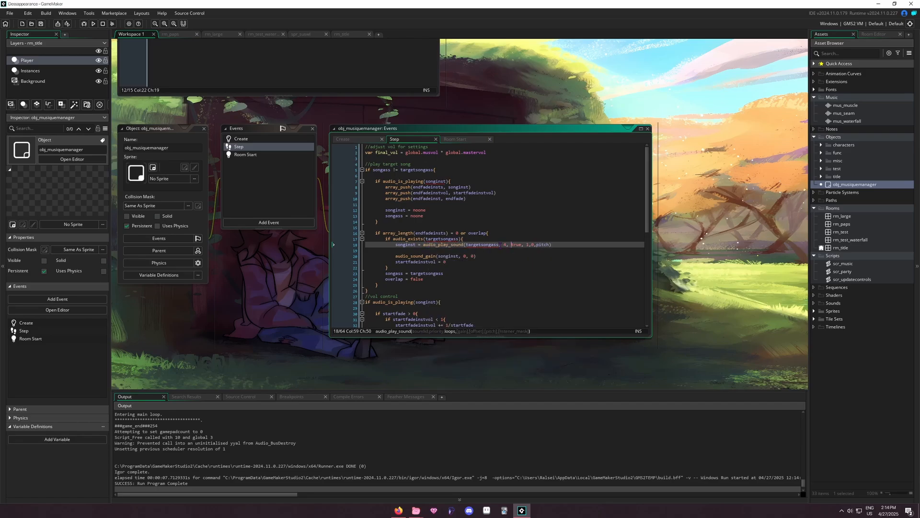
pyautogui.click(501, 244)
pyautogui.click(511, 244)
pyautogui.click(517, 244)
pyautogui.click(528, 244)
# - Add the missing spaces after the commas in the audio_play_sound call so its arguments end in 1, 0, pitch
pyautogui.click(531, 244)
pyautogui.click(538, 244)
pyautogui.click(535, 246)
pyautogui.click(563, 245)
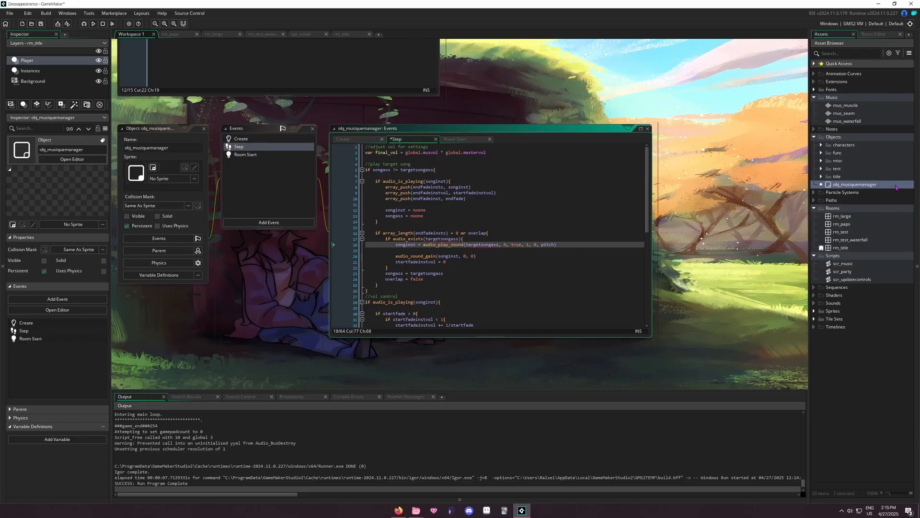
# - Open the scr_music script and examine its function arguments, the songpitch = 1 default, and the pitch = songpitch assignment
pyautogui.doubleClick(853, 264)
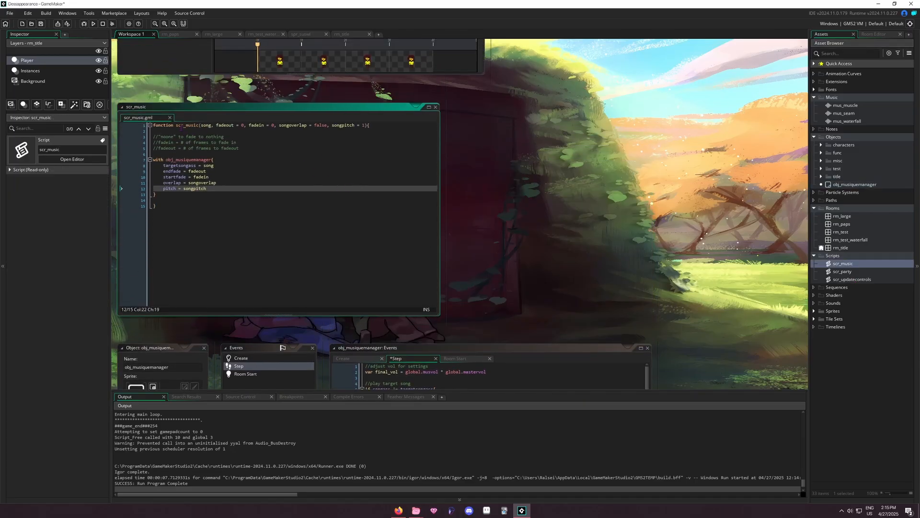
pyautogui.click(180, 125)
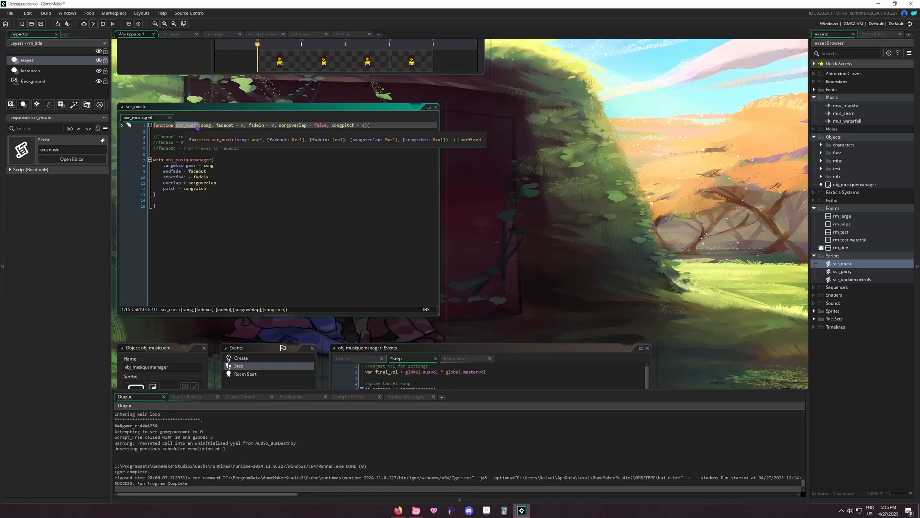
pyautogui.click(199, 125)
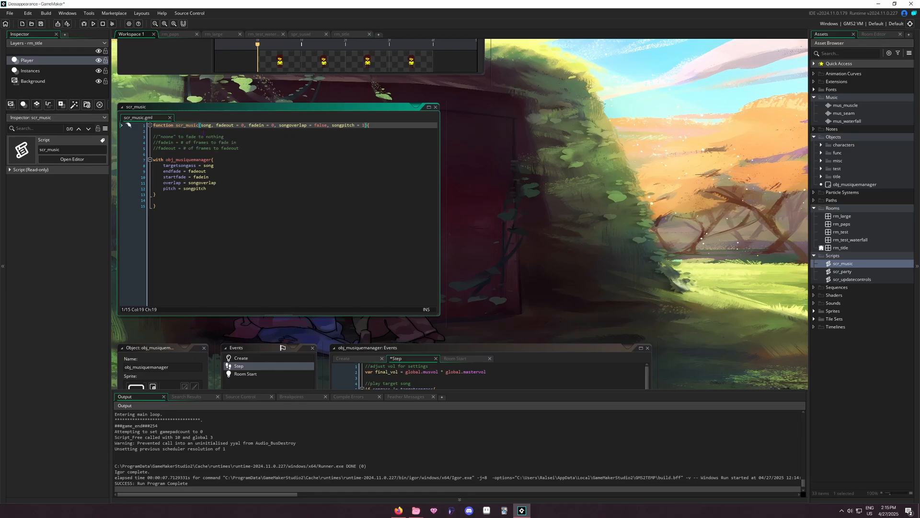
pyautogui.click(206, 126)
pyautogui.click(365, 126)
pyautogui.moveTo(331, 126)
pyautogui.mouseDown()
pyautogui.moveTo(366, 128)
pyautogui.moveTo(333, 126)
pyautogui.mouseUp()
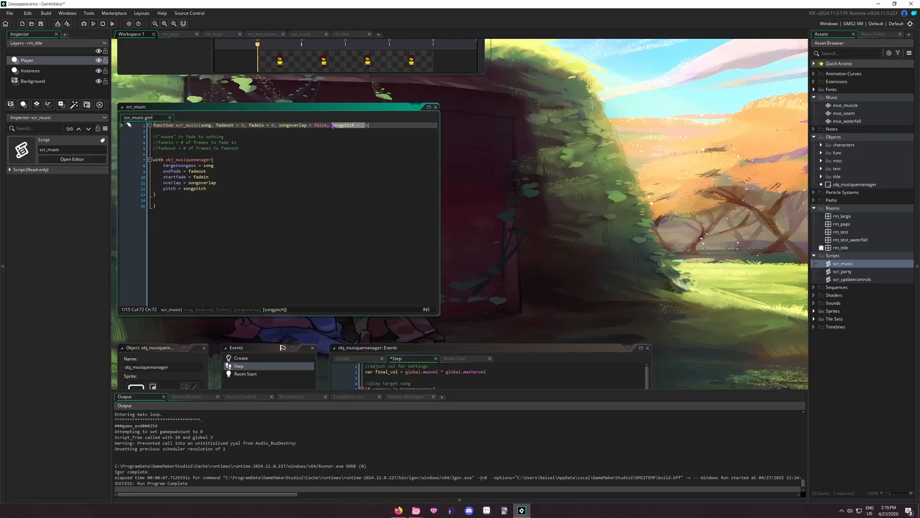
pyautogui.click(366, 127)
pyautogui.click(172, 188)
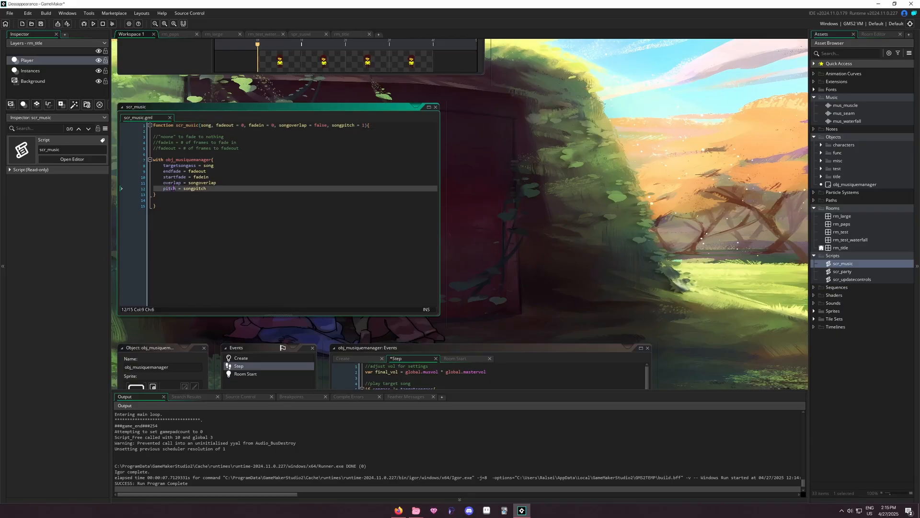
pyautogui.click(192, 189)
# - Create a new sound asset in the Music group
pyautogui.rightClick(844, 98)
pyautogui.moveTo(834, 101)
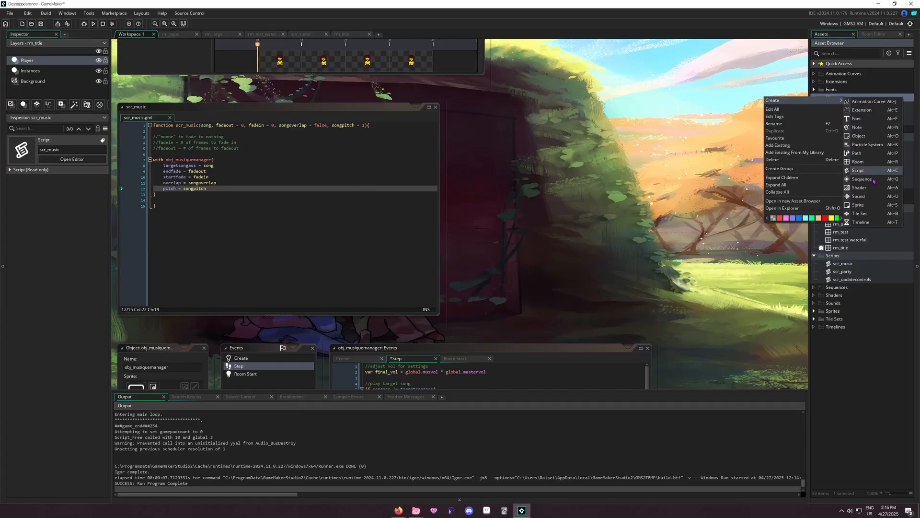
pyautogui.click(859, 196)
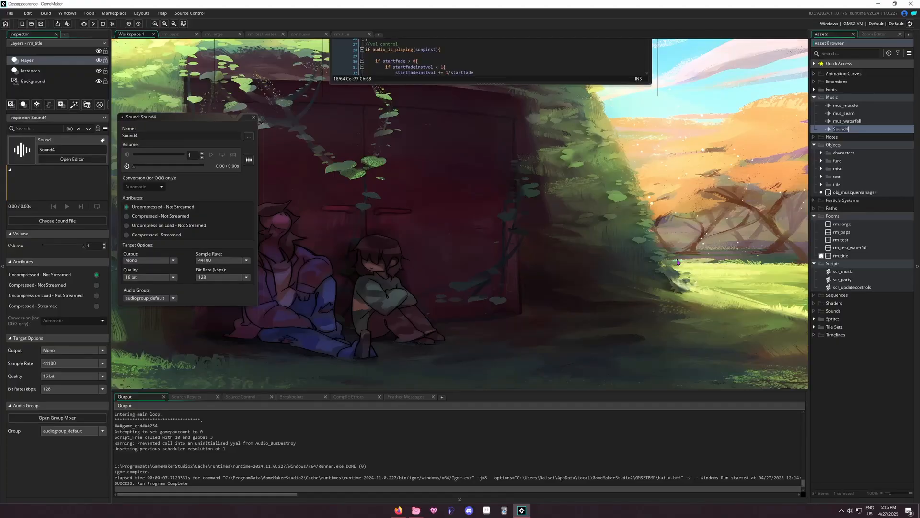
# - Name the new sound mus_story and load mus_story.ogg from the Undertale game folder as its audio file
pyautogui.write('mus_story')
pyautogui.press('Return')
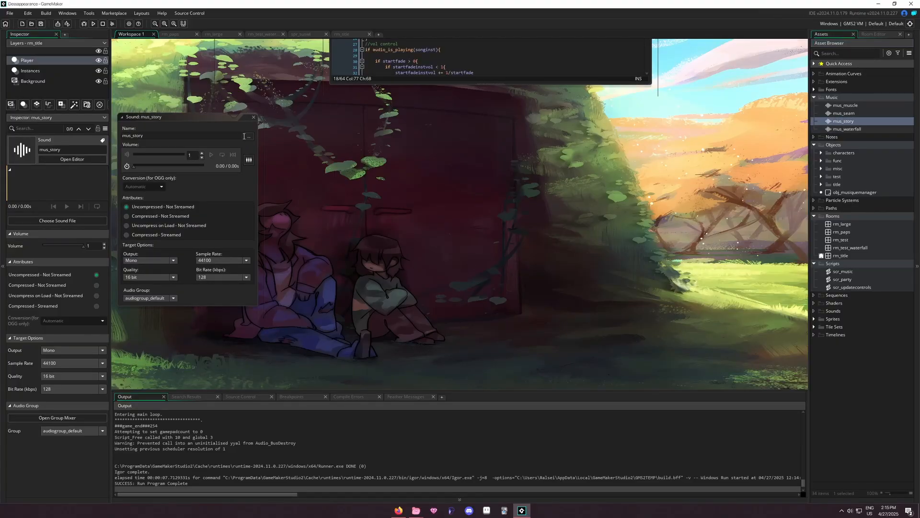
pyautogui.click(247, 136)
pyautogui.scroll(-3, 124, 135)
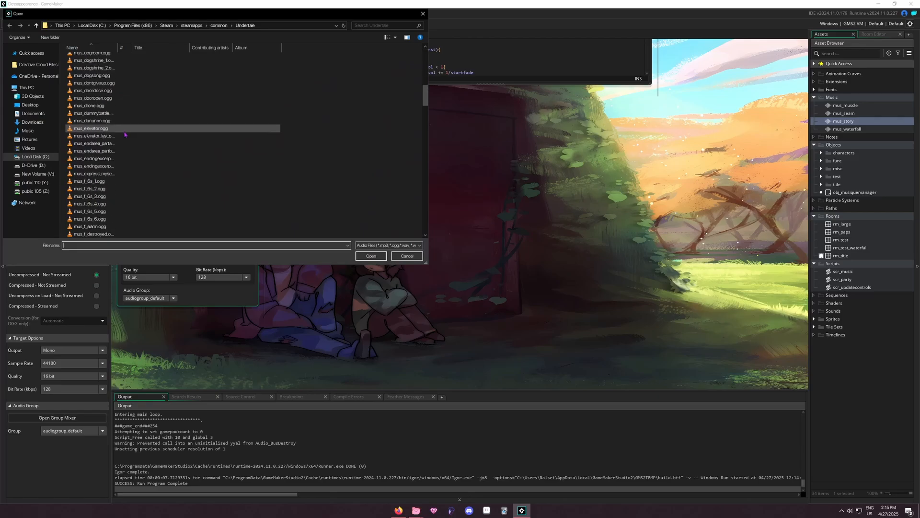
pyautogui.scroll(-20, 125, 135)
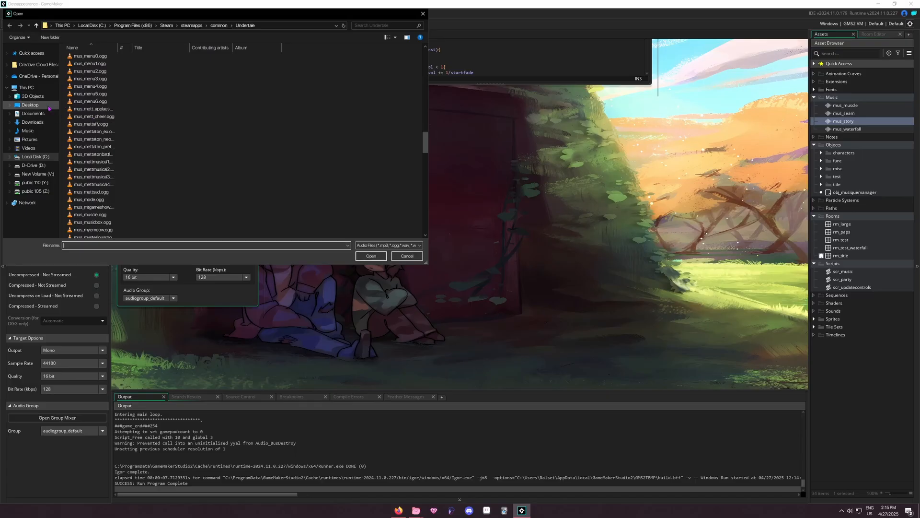
pyautogui.scroll(-5, 123, 137)
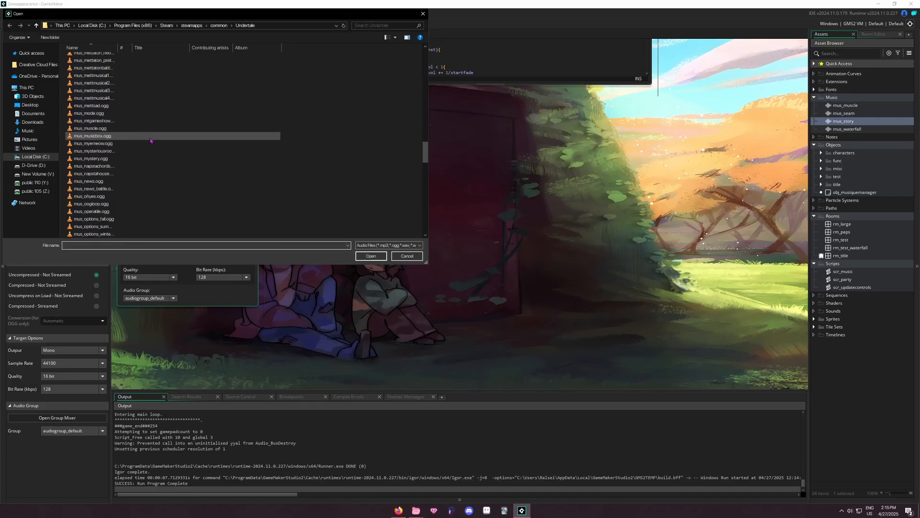
pyautogui.scroll(-10, 150, 210)
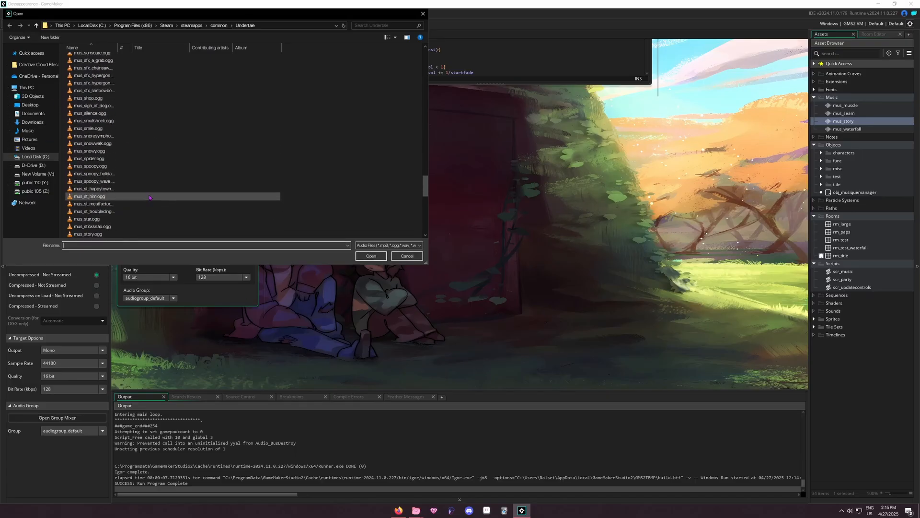
pyautogui.scroll(-3, 119, 186)
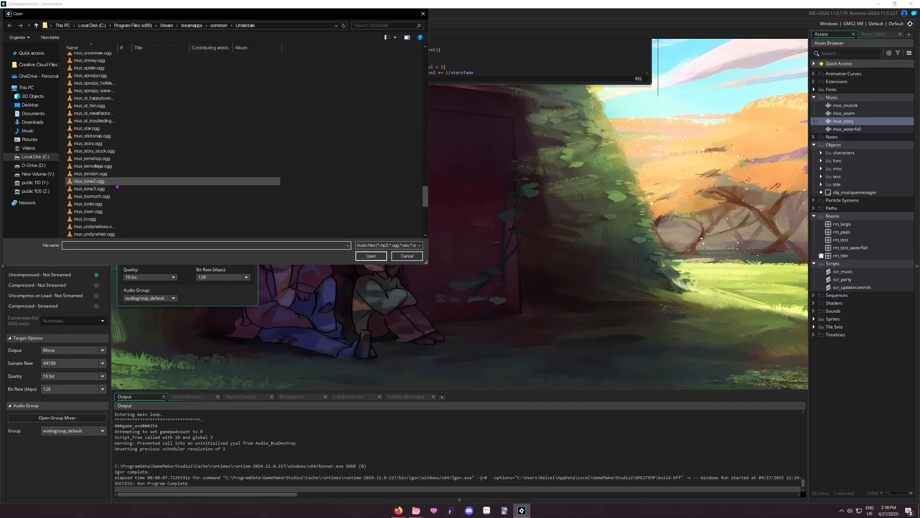
pyautogui.click(102, 143)
pyautogui.doubleClick(102, 144)
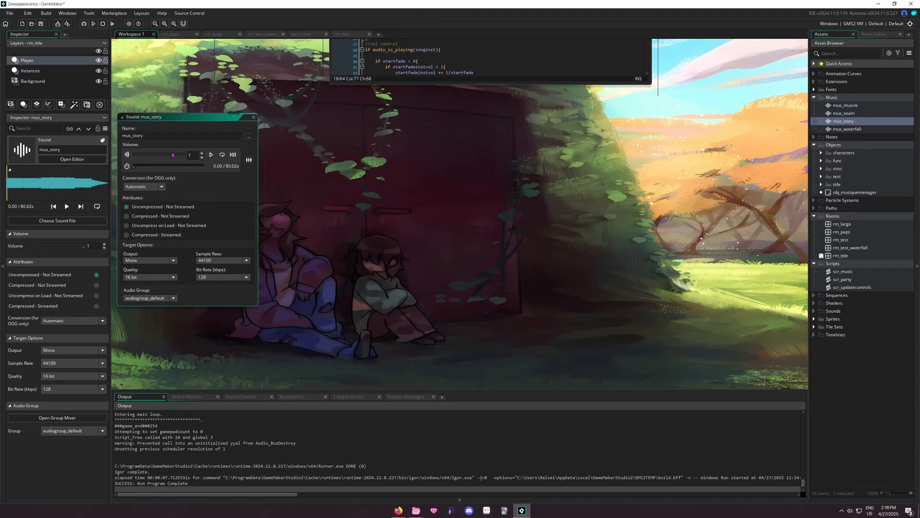
# - Preview the mus_story audio and set its target output to Stereo
pyautogui.click(214, 157)
pyautogui.click(148, 260)
pyautogui.click(146, 279)
# - Check the channels, bit rate and sample rate of mus_boss1.ogg in its file properties without loading it into the sound
pyautogui.click(249, 136)
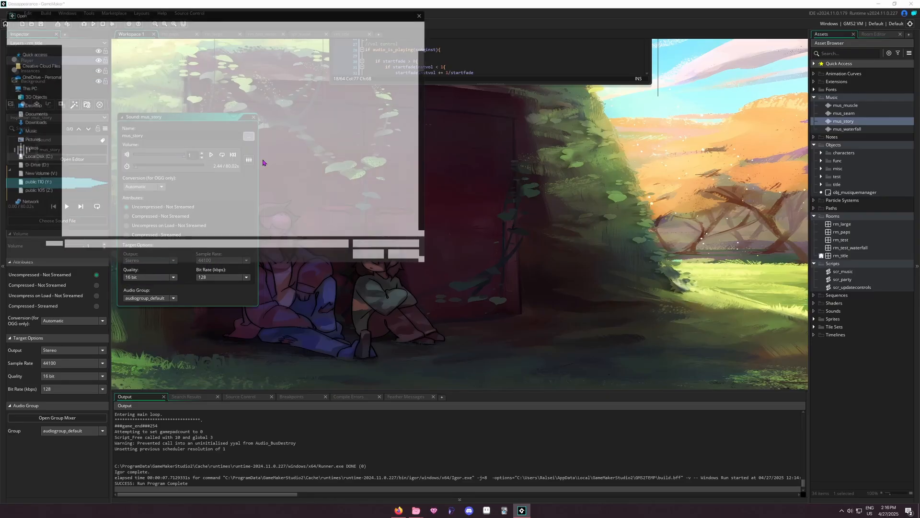
pyautogui.click(92, 165)
pyautogui.rightClick(92, 165)
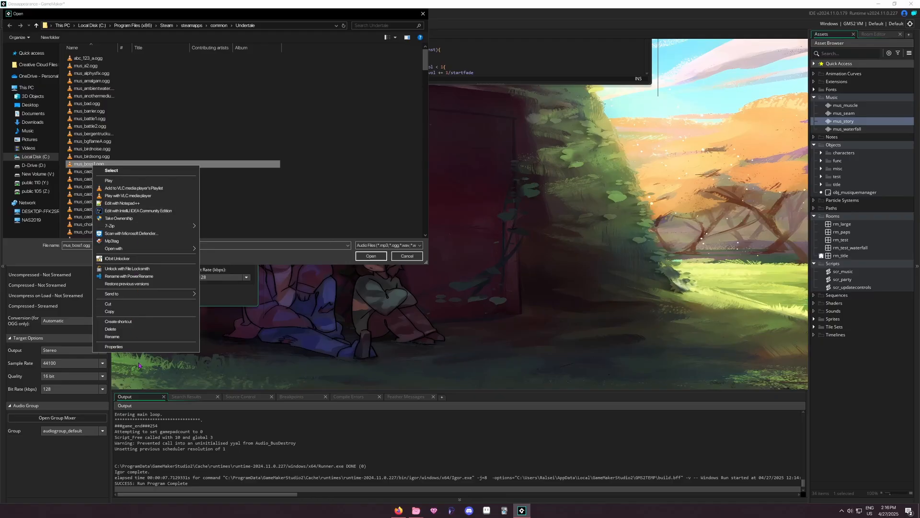
pyautogui.click(144, 347)
pyautogui.click(141, 183)
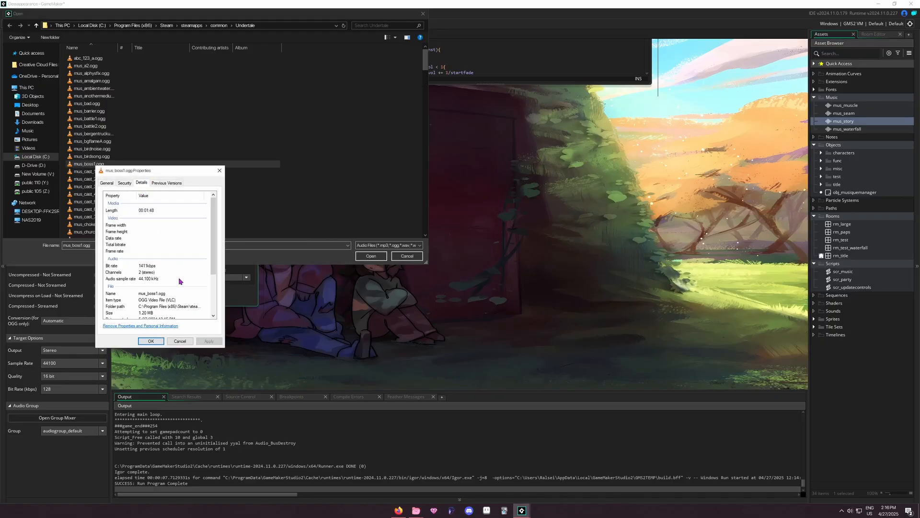
pyautogui.scroll(-5, 175, 271)
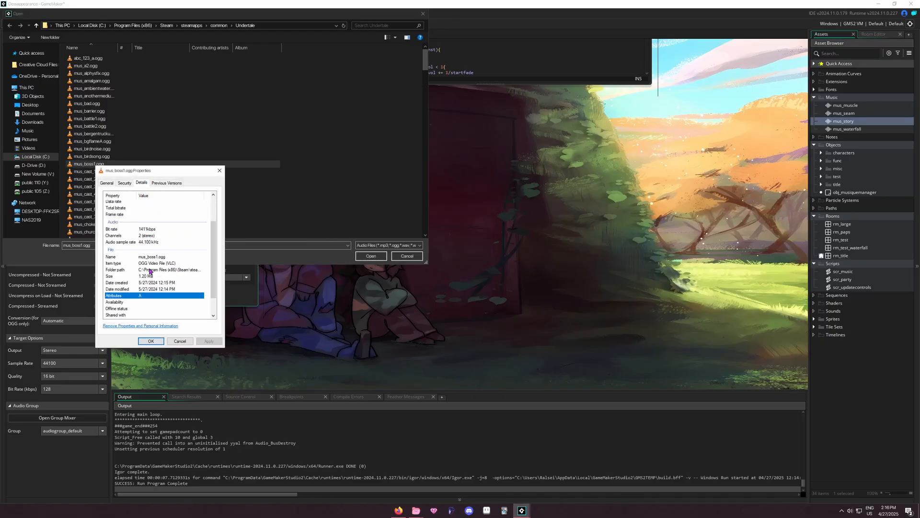
pyautogui.click(176, 341)
pyautogui.click(407, 256)
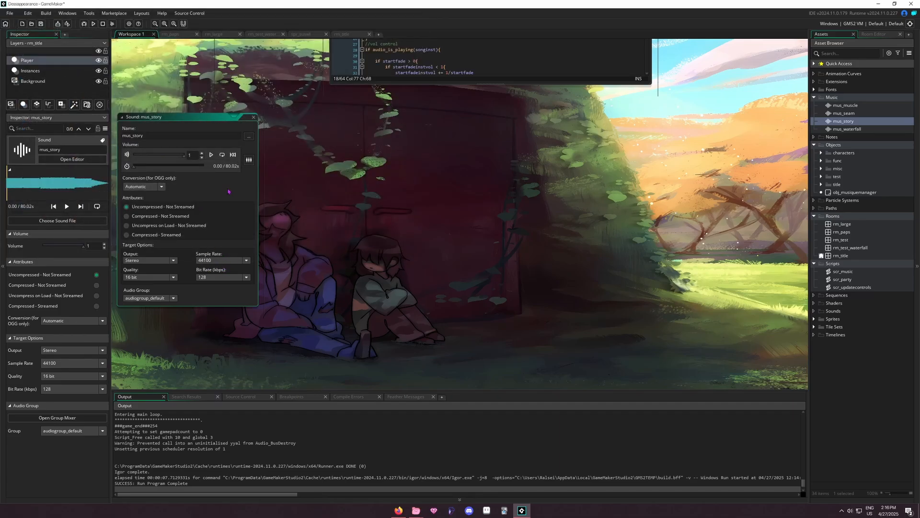
# - In obj_musiquemanager's Room Start code, change the rm_title call to scr_music(mus_story, 0, 0, false, 1)
pyautogui.doubleClick(864, 191)
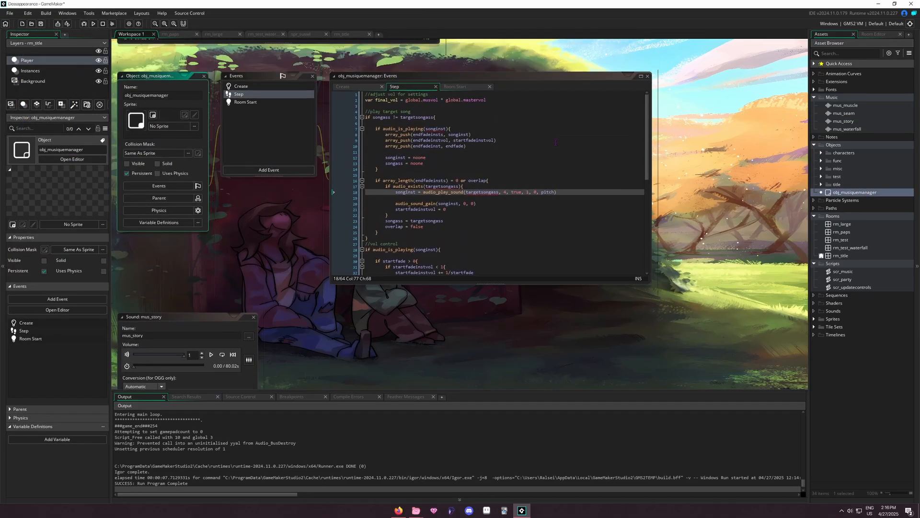
pyautogui.click(453, 118)
pyautogui.press('Left')
pyautogui.hotkey('shift', 'Left')
pyautogui.hotkey('shift', 'Left')
pyautogui.hotkey('shift', 'Left')
pyautogui.hotkey('shift', 'Left')
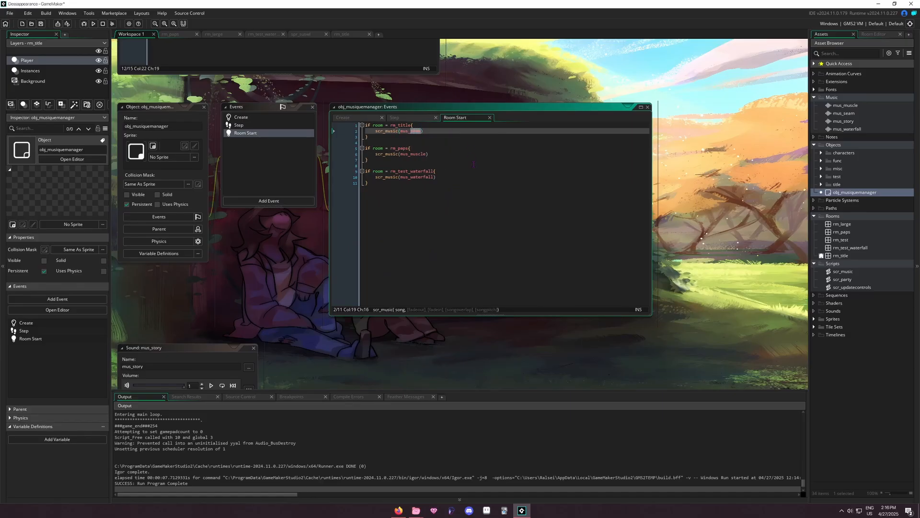
pyautogui.write('story')
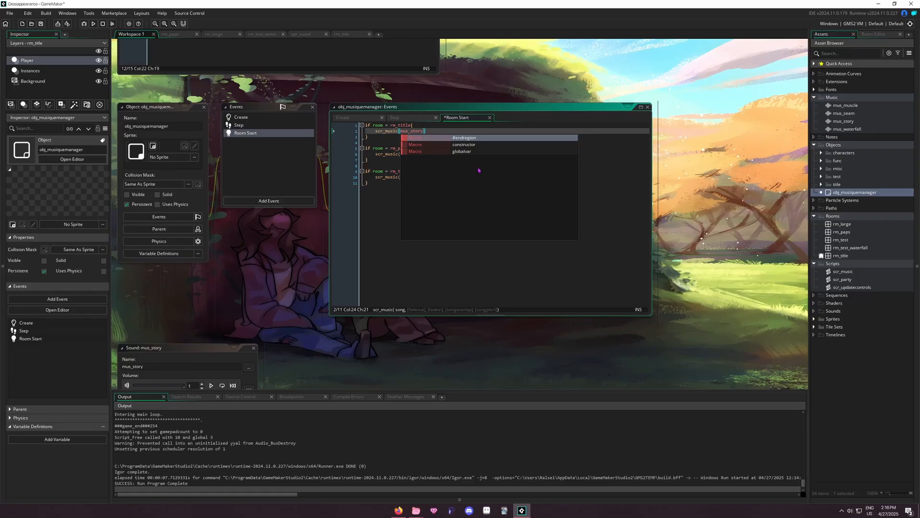
pyautogui.press('Left')
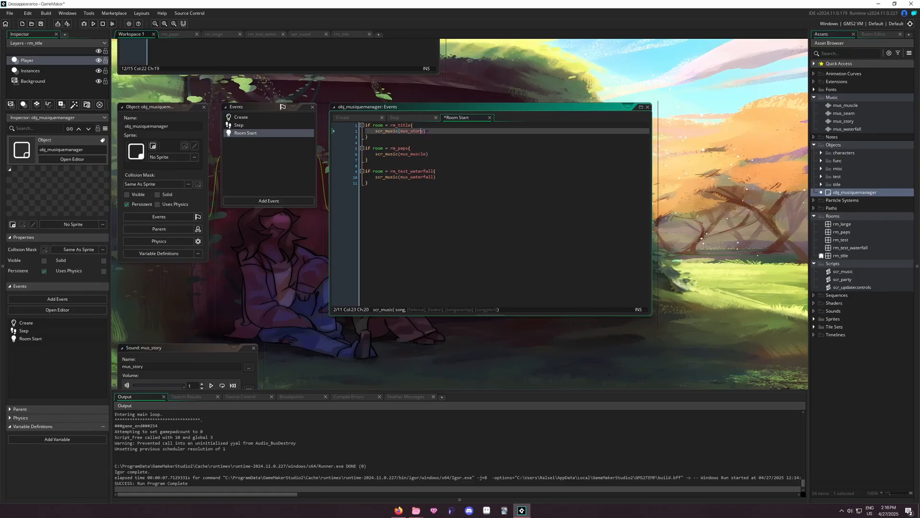
pyautogui.write(', 0, 0, false, 1')
# - Run the game to test the title screen music, move through the title menu options, and close the game
pyautogui.press('F5')
pyautogui.press('Down')
pyautogui.press('Down')
pyautogui.press('Down')
pyautogui.press('Down')
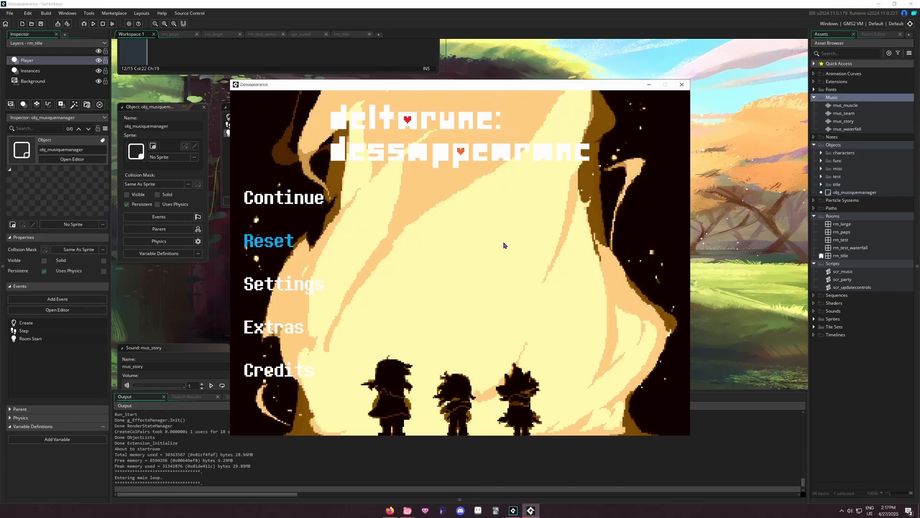
pyautogui.press('Down')
pyautogui.press('Down')
pyautogui.press('Down')
pyautogui.press('Up')
pyautogui.press('Up')
pyautogui.press('Up')
pyautogui.click(682, 85)
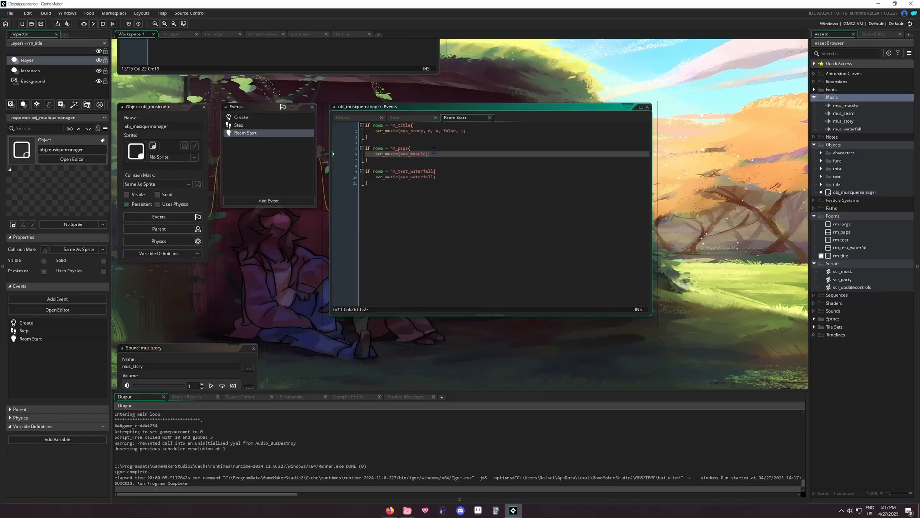
pyautogui.click(461, 136)
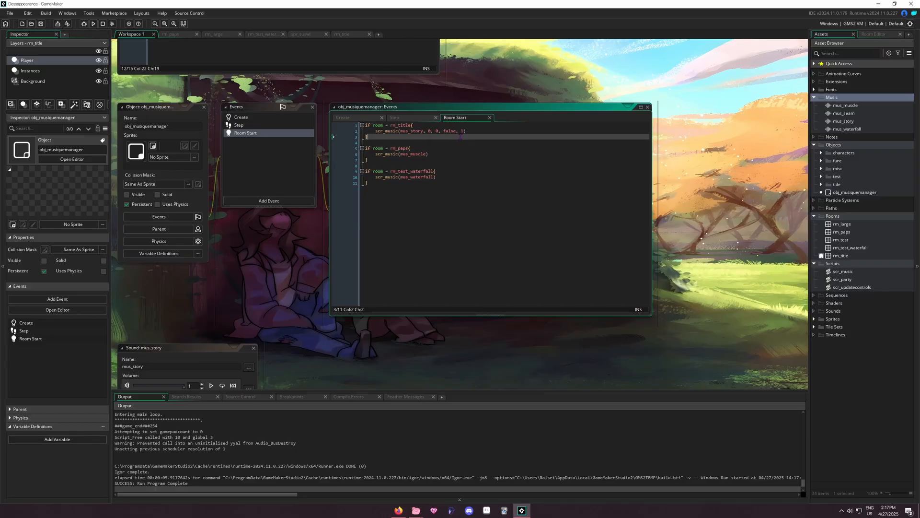
pyautogui.click(485, 130)
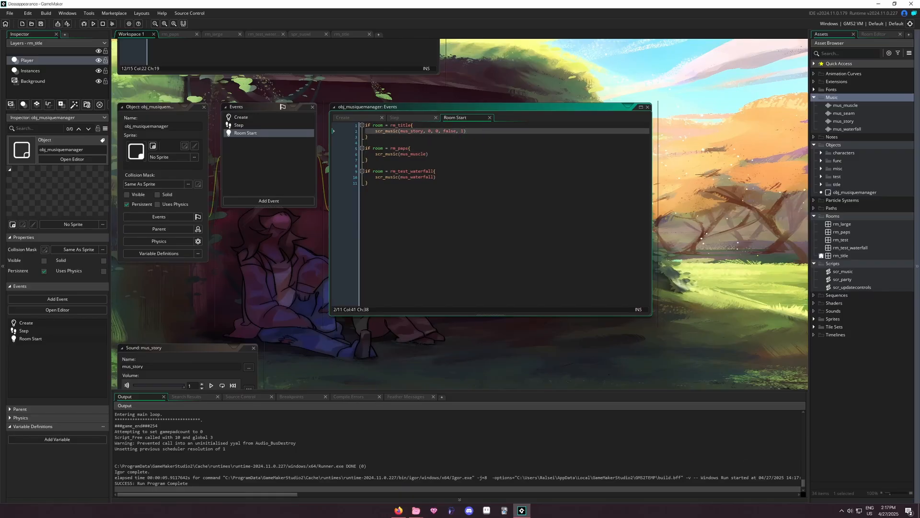
# - Switch to Firefox, shrink its window over GameMaker, and search the web for "undertale mod tool"
pyautogui.click(399, 511)
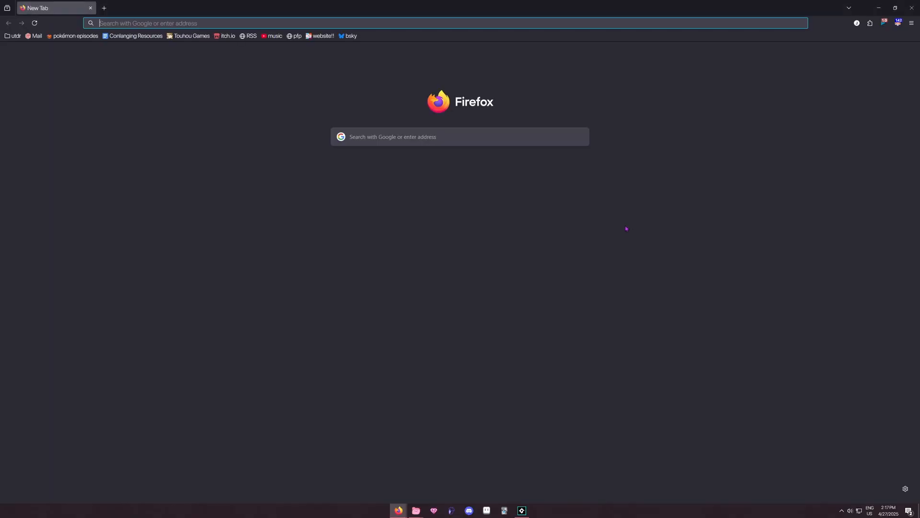
pyautogui.moveTo(429, 4); pyautogui.dragTo(431, 78)
pyautogui.click(432, 96)
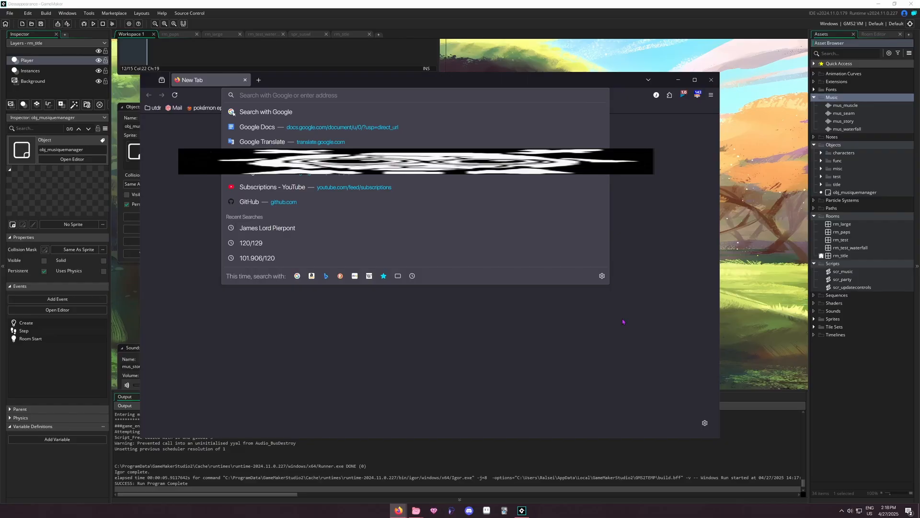
pyautogui.write('undertake')
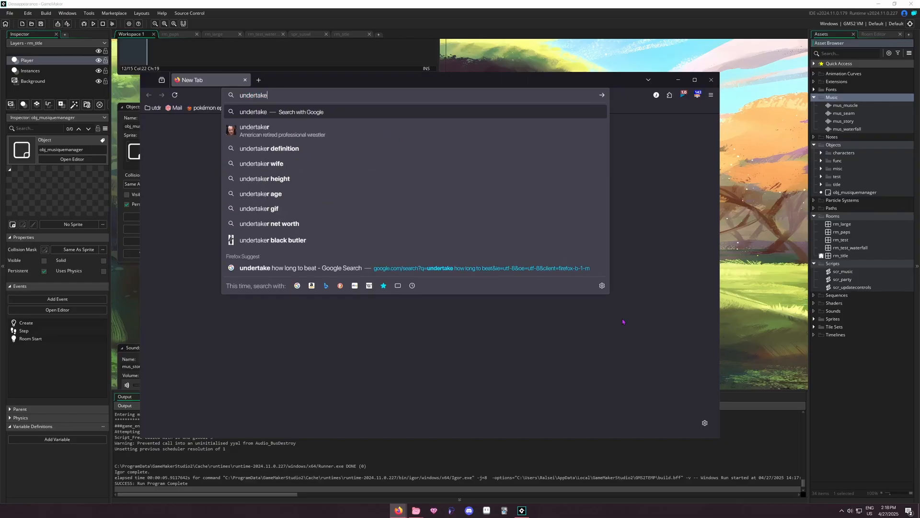
pyautogui.write(' mod t')
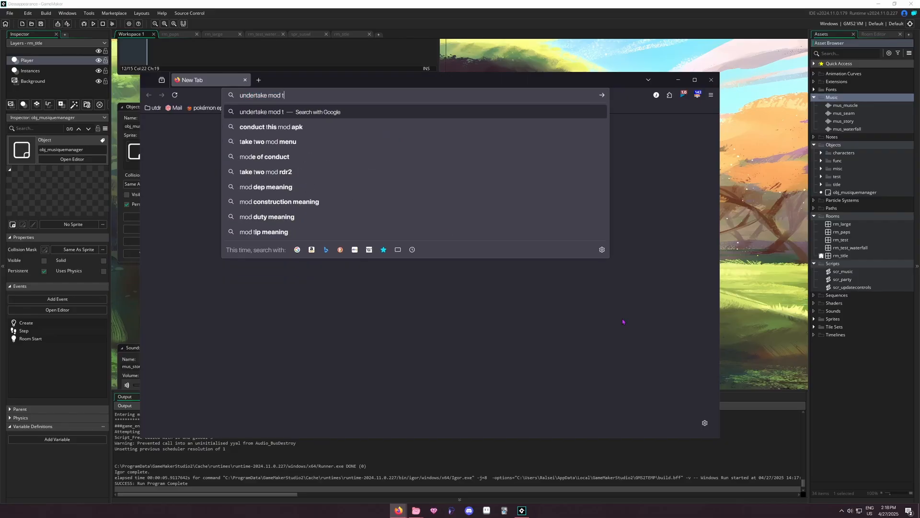
pyautogui.write('ool')
pyautogui.press('Return')
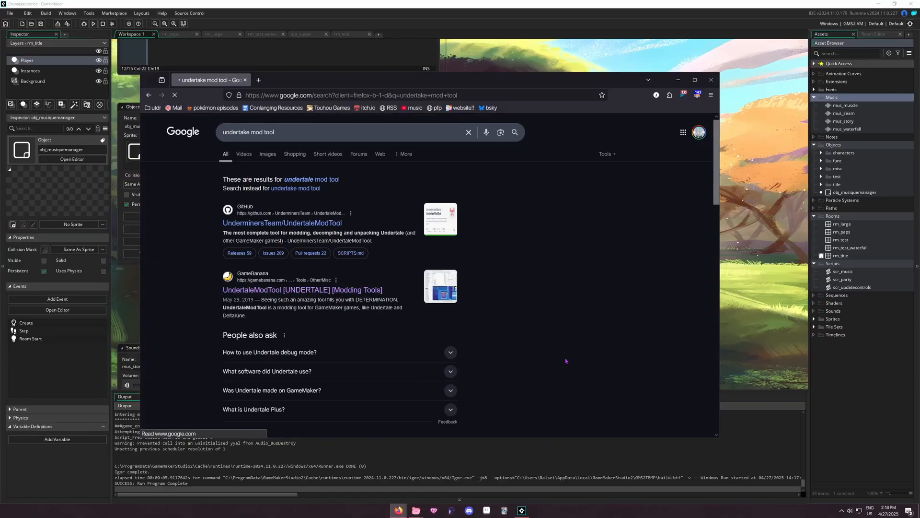
pyautogui.click(320, 179)
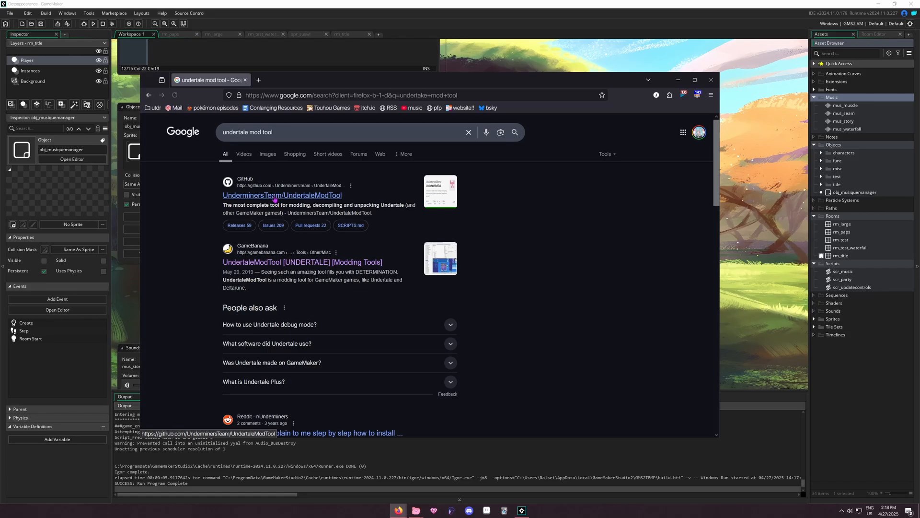
# - Open the UnderminersTeam/UndertaleModTool repository on GitHub and go to its v0.8.0.0 release
pyautogui.click(275, 198)
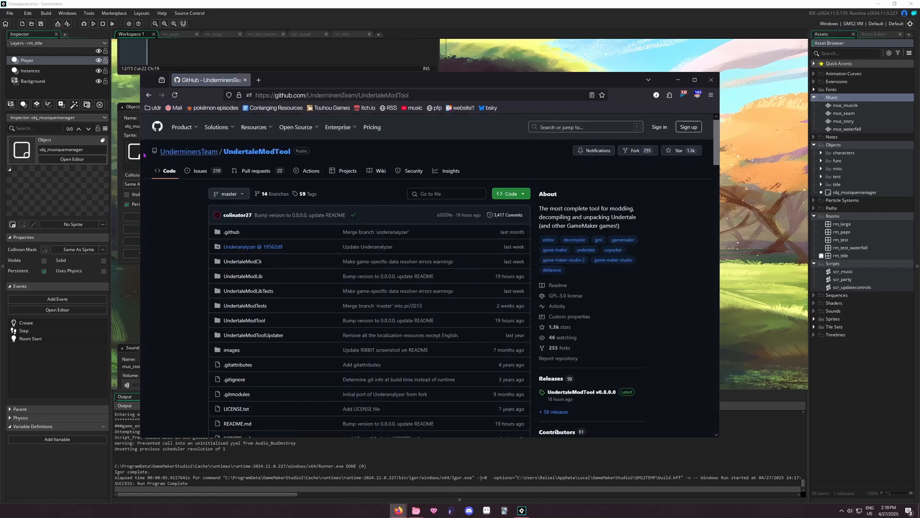
pyautogui.scroll(-2, 596, 259)
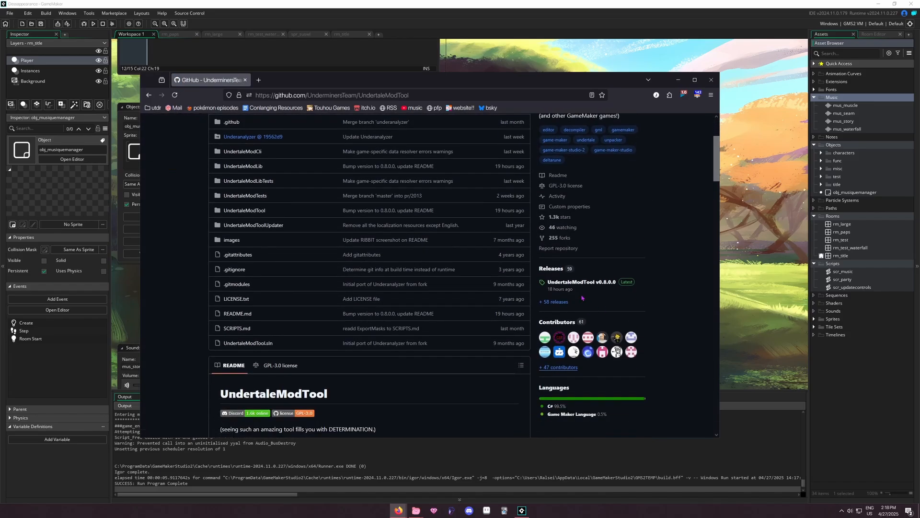
pyautogui.click(582, 288)
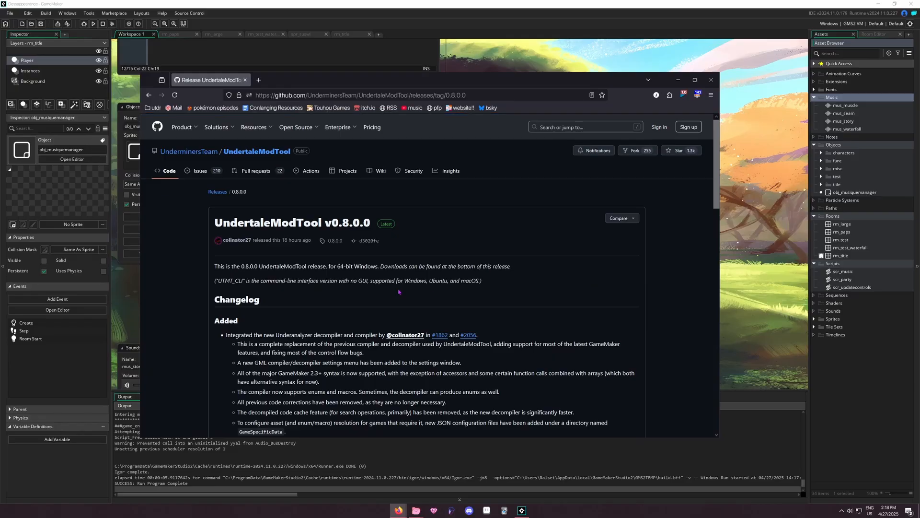
# - Download UndertaleModTool_v0.8.0.0-Windows.zip from the release assets and save it in the umt folder under Programs
pyautogui.scroll(-20, 389, 298)
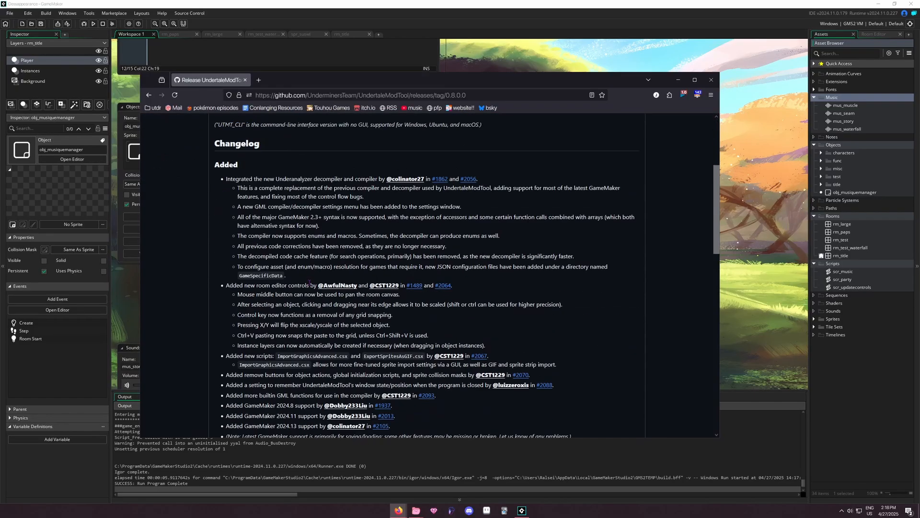
pyautogui.scroll(-2, 505, 357)
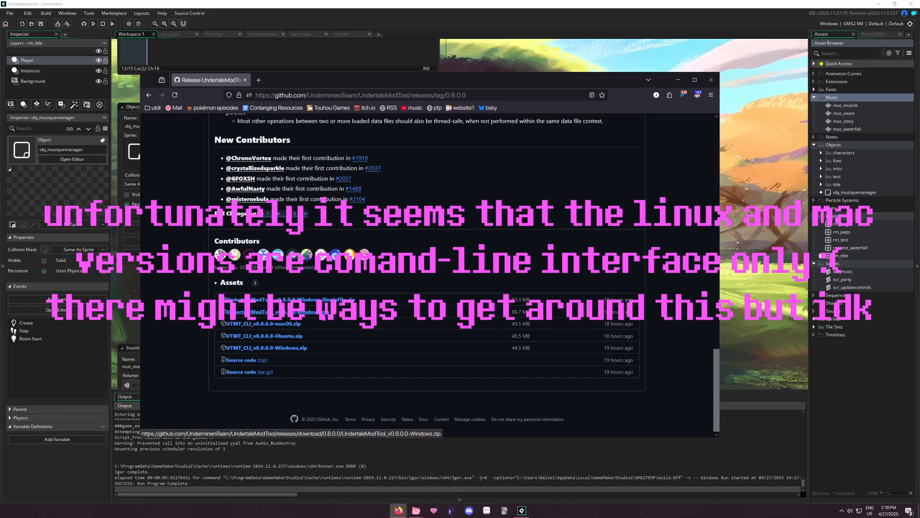
pyautogui.click(308, 314)
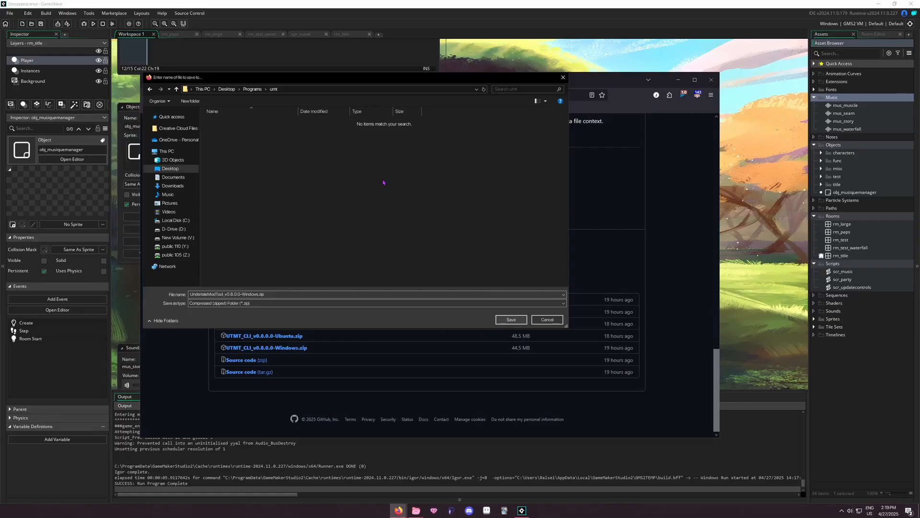
pyautogui.click(512, 320)
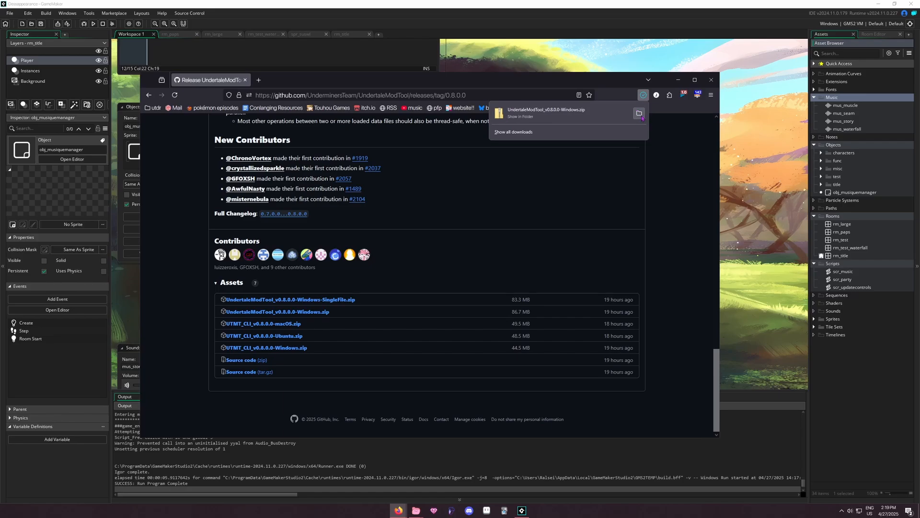
# - Extract UndertaleModTool_v0.8.0.0-Windows.zip into the umt folder, delete the archive, and close the umt folder window
pyautogui.click(639, 111)
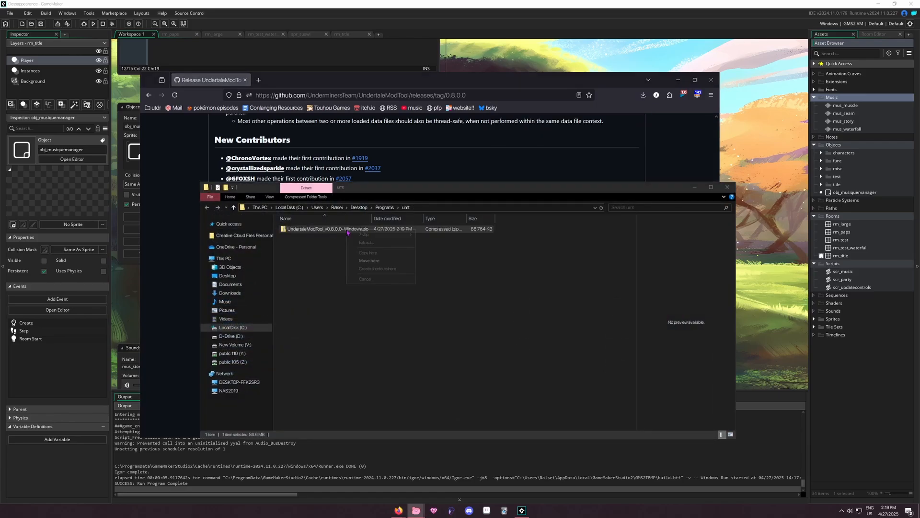
pyautogui.rightClick(334, 231)
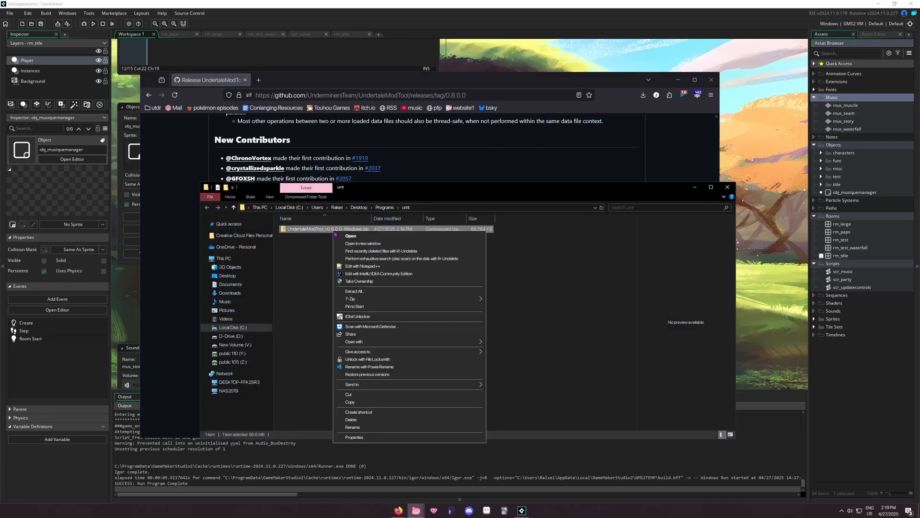
pyautogui.click(355, 291)
pyautogui.press('Delete')
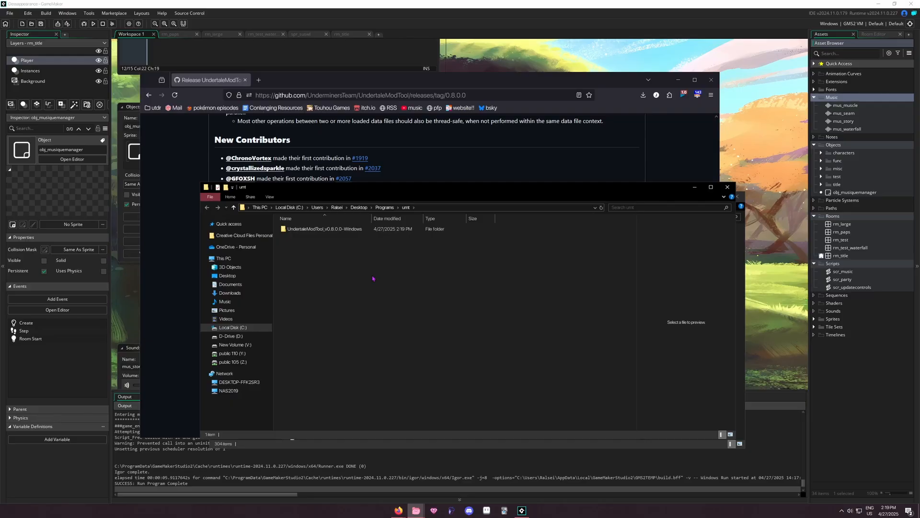
pyautogui.click(728, 188)
# - Launch UndertaleModTool.exe from the extracted UndertaleModTool_v0.8.0.0-Windows folder, choosing to run it despite the SmartScreen warning
pyautogui.moveTo(614, 197); pyautogui.dragTo(600, 136)
pyautogui.scroll(-20, 364, 247)
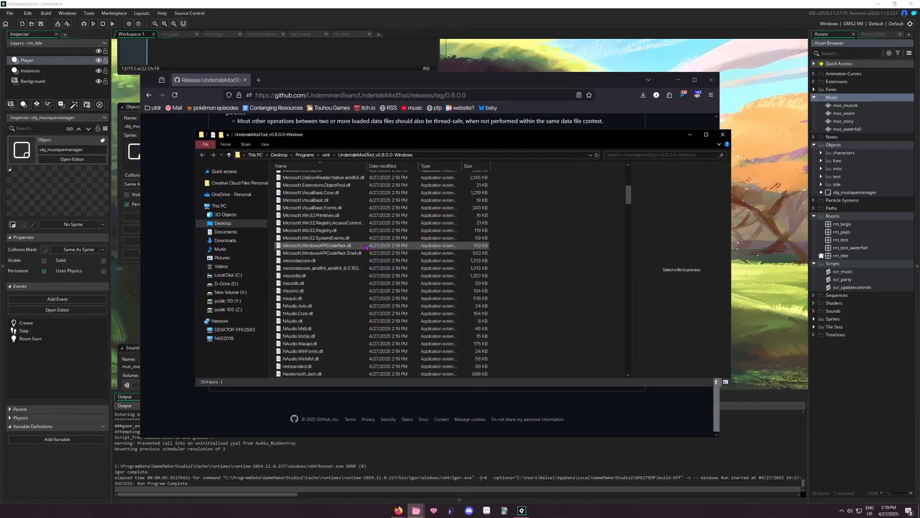
pyautogui.scroll(-4, 439, 255)
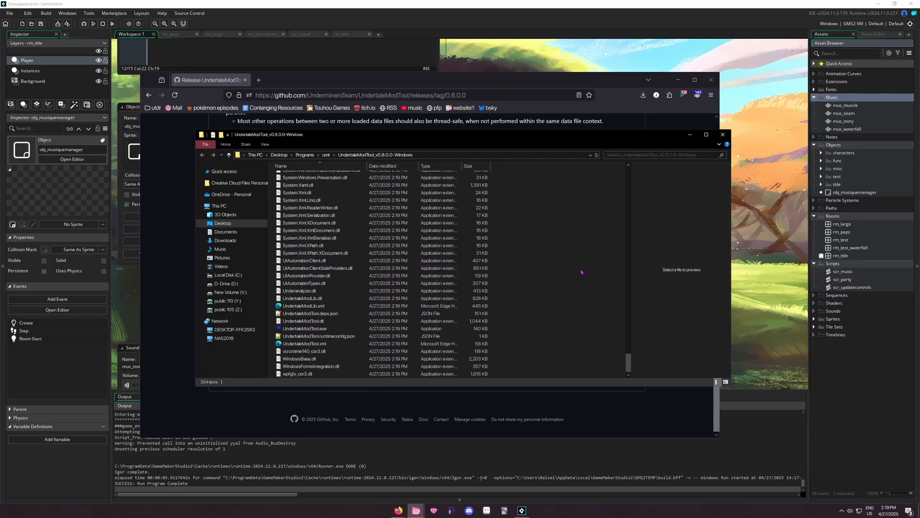
pyautogui.doubleClick(324, 330)
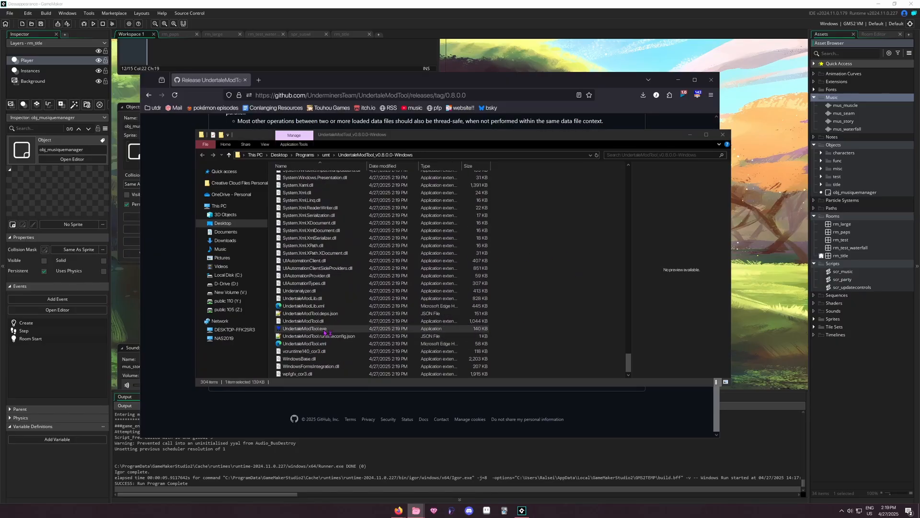
pyautogui.click(383, 203)
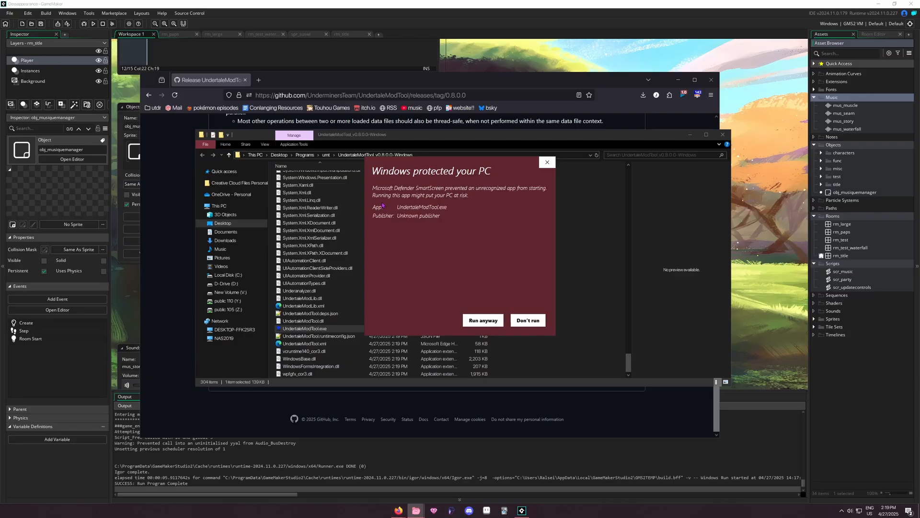
pyautogui.click(484, 320)
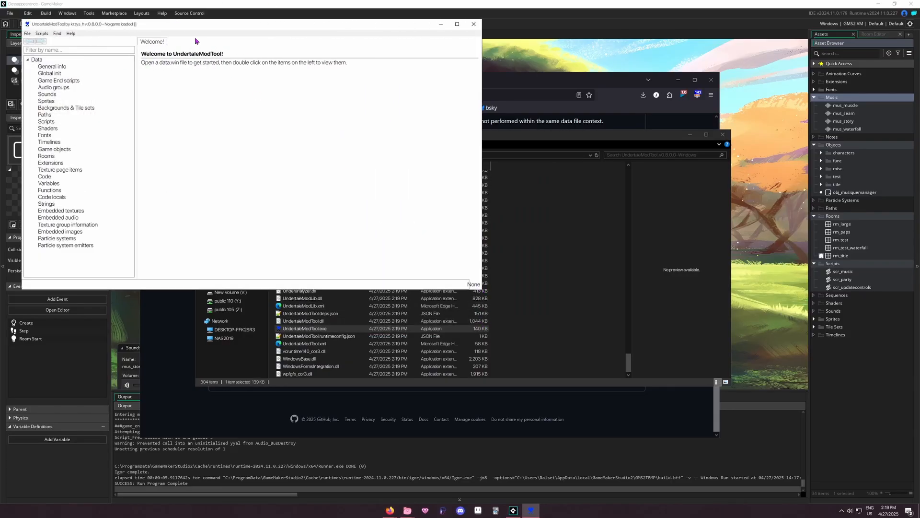
# - Close UndertaleModTool, its extracted folder window, and the Firefox window
pyautogui.moveTo(197, 26); pyautogui.dragTo(477, 126)
pyautogui.click(776, 126)
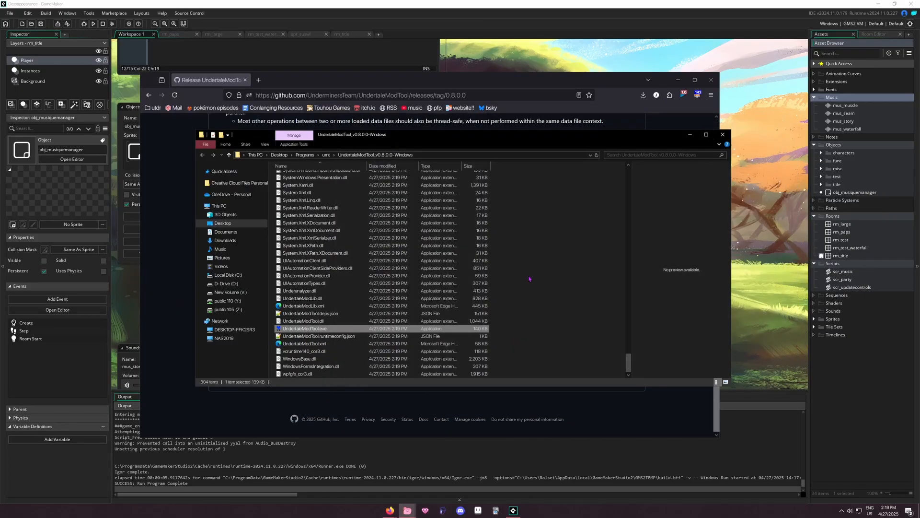
pyautogui.scroll(20, 545, 245)
pyautogui.scroll(20, 546, 245)
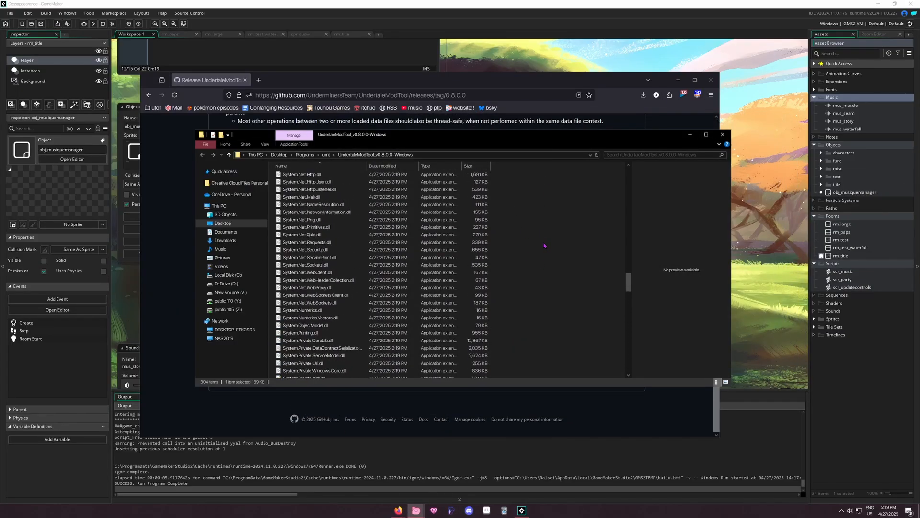
pyautogui.scroll(1, 545, 245)
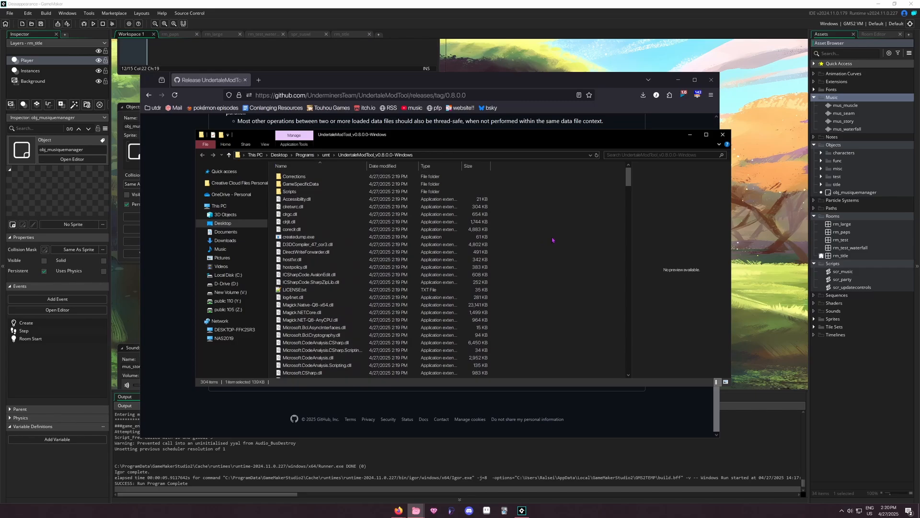
pyautogui.click(728, 137)
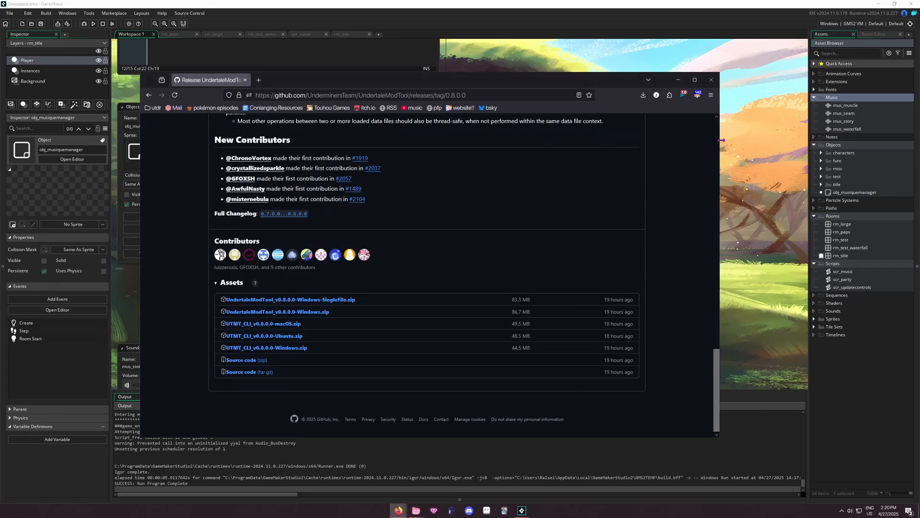
pyautogui.click(712, 81)
# - Open data.win from the Undertale Steam folder with UndertaleModTool.exe, chosen from the extracted UndertaleModTool_v0.8.0.0-Windows folder
pyautogui.moveTo(416, 510)
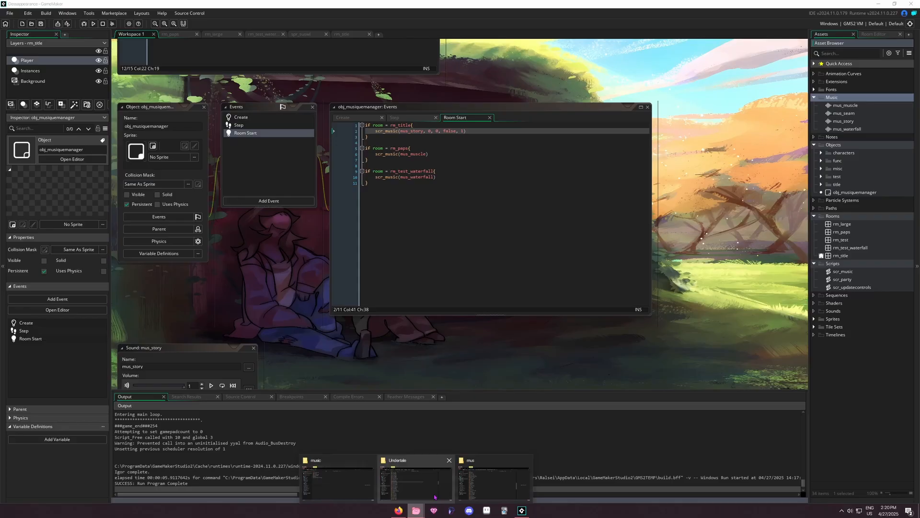
pyautogui.click(393, 483)
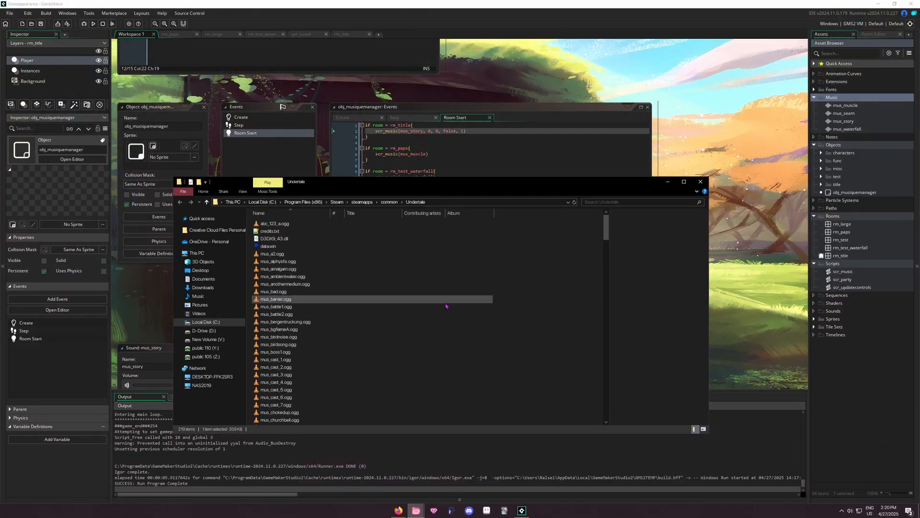
pyautogui.rightClick(268, 246)
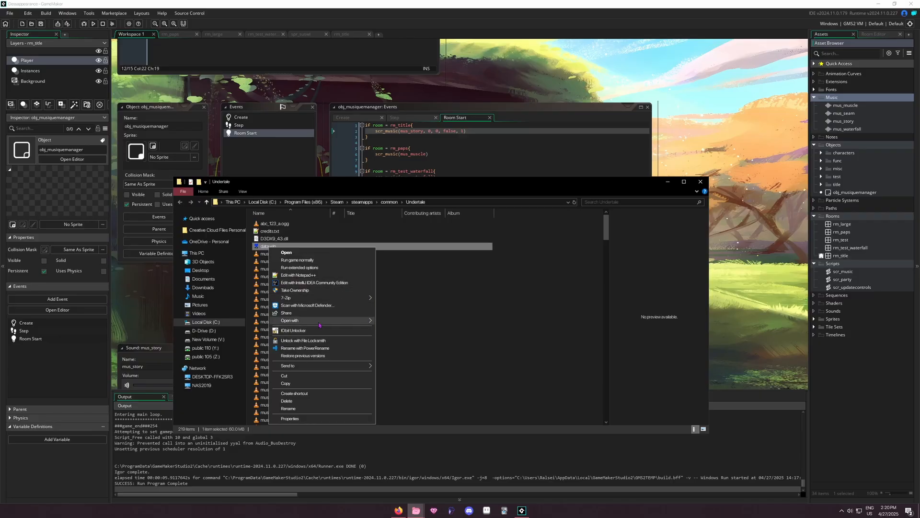
pyautogui.moveTo(316, 321)
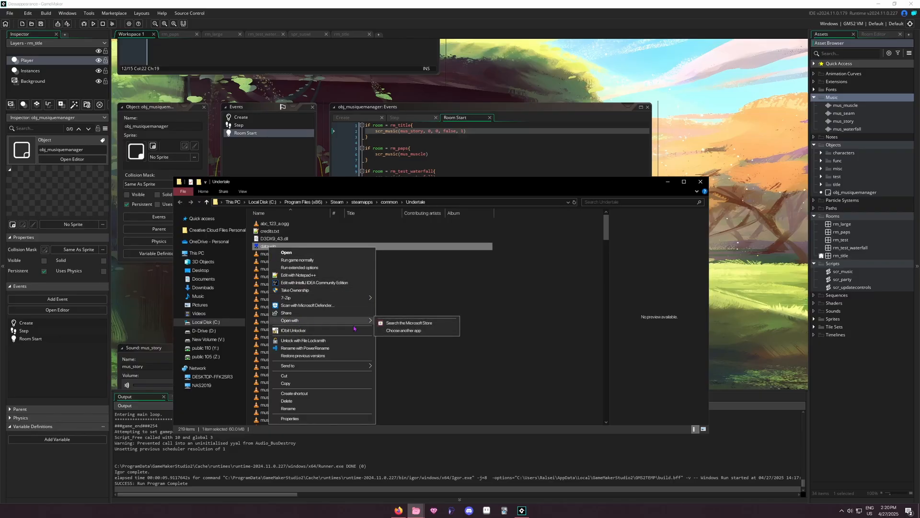
pyautogui.click(414, 332)
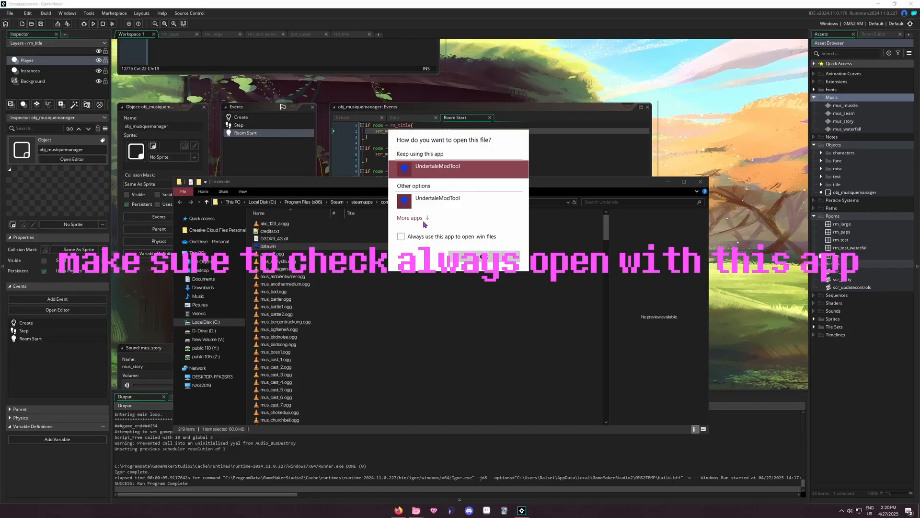
pyautogui.click(421, 219)
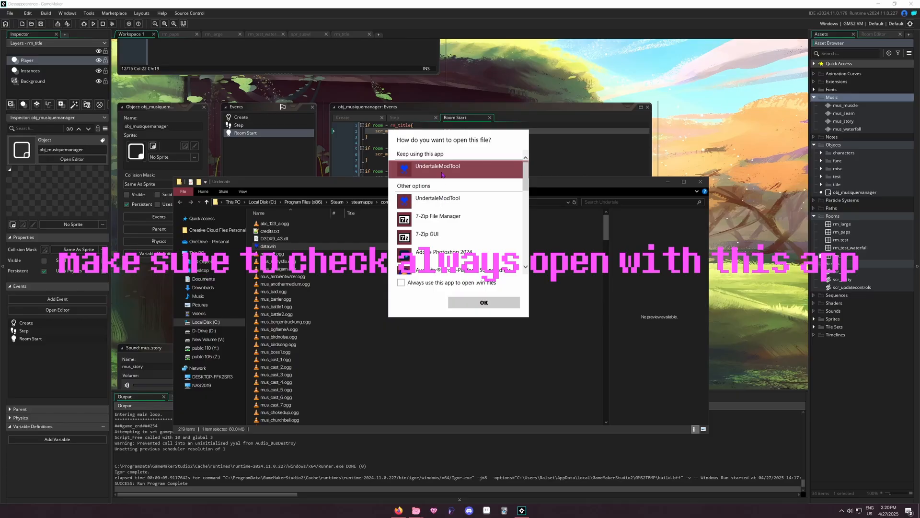
pyautogui.scroll(-5, 441, 269)
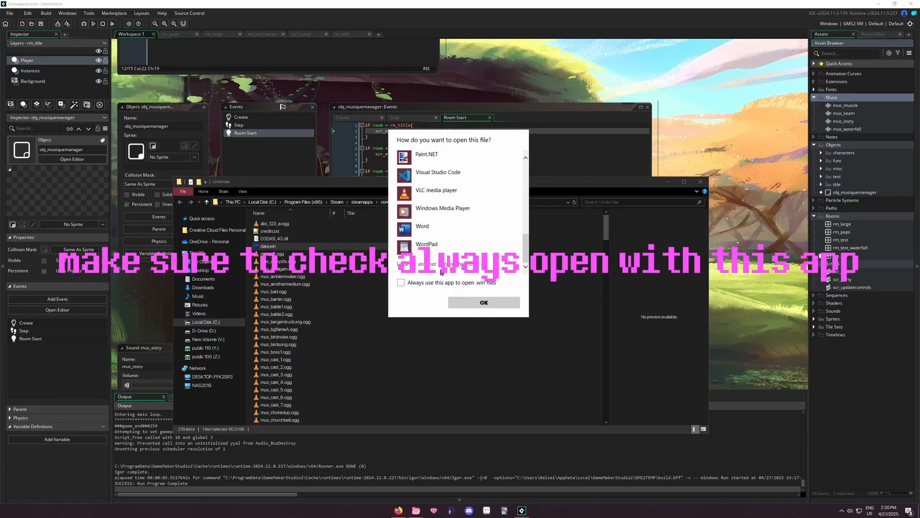
pyautogui.doubleClick(441, 269)
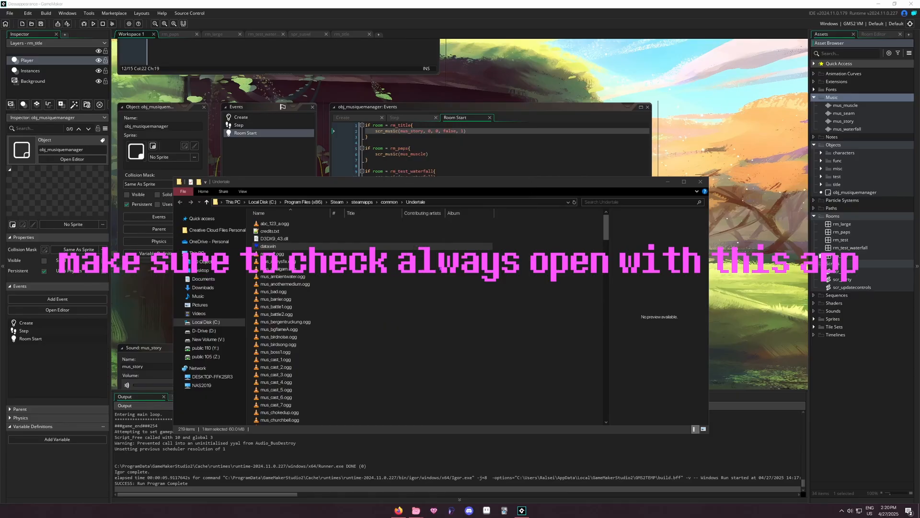
pyautogui.click(220, 274)
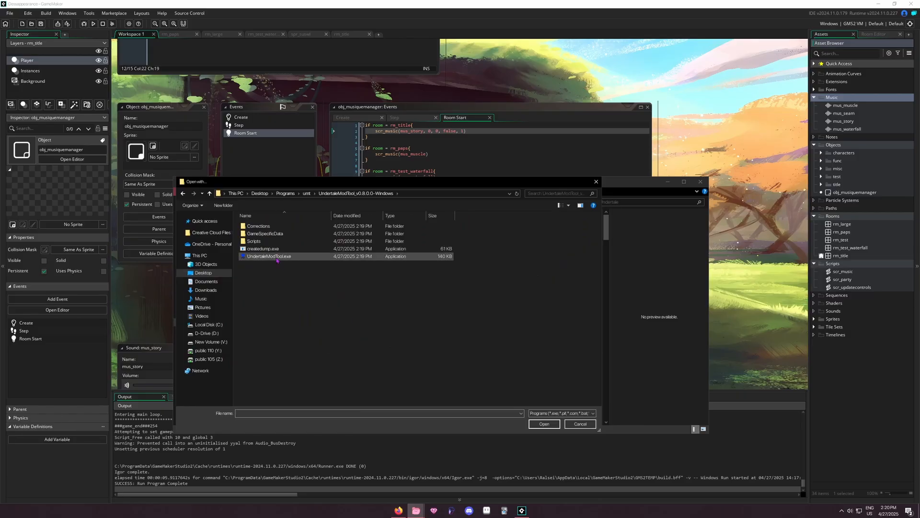
pyautogui.click(269, 256)
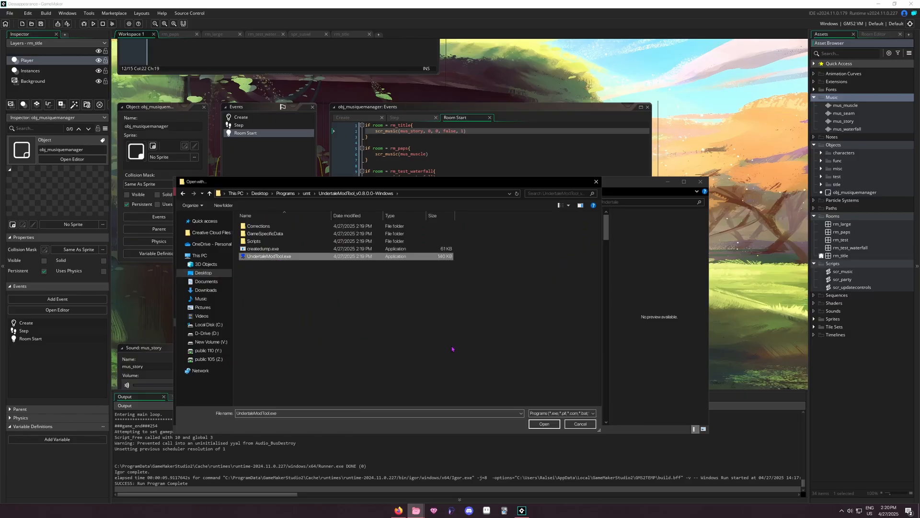
pyautogui.click(544, 424)
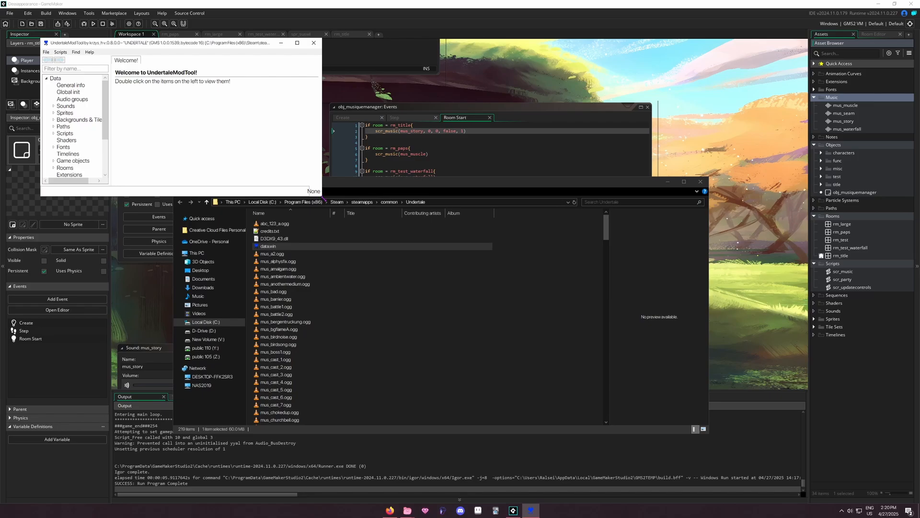
# - Enlarge the UndertaleModTool window and bring up the app chooser for data.win again
pyautogui.moveTo(323, 197); pyautogui.dragTo(488, 298)
pyautogui.click(668, 298)
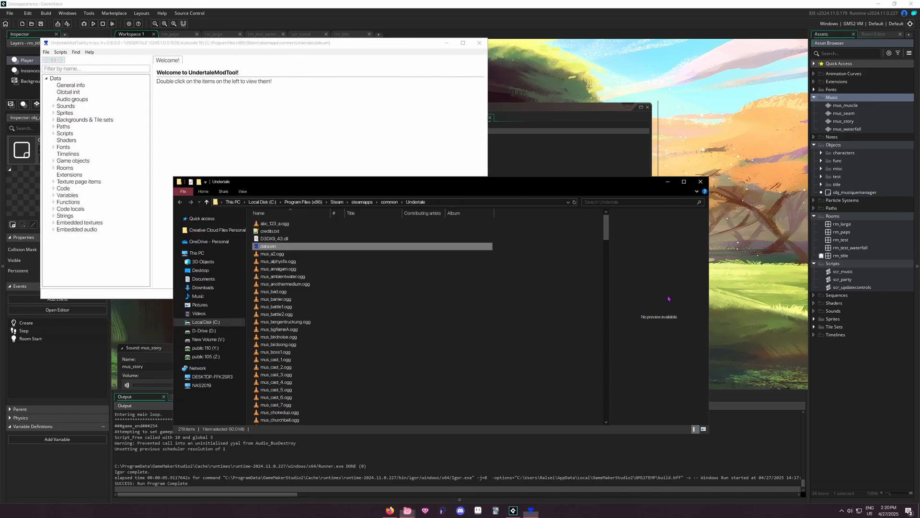
pyautogui.rightClick(398, 249)
pyautogui.click(544, 332)
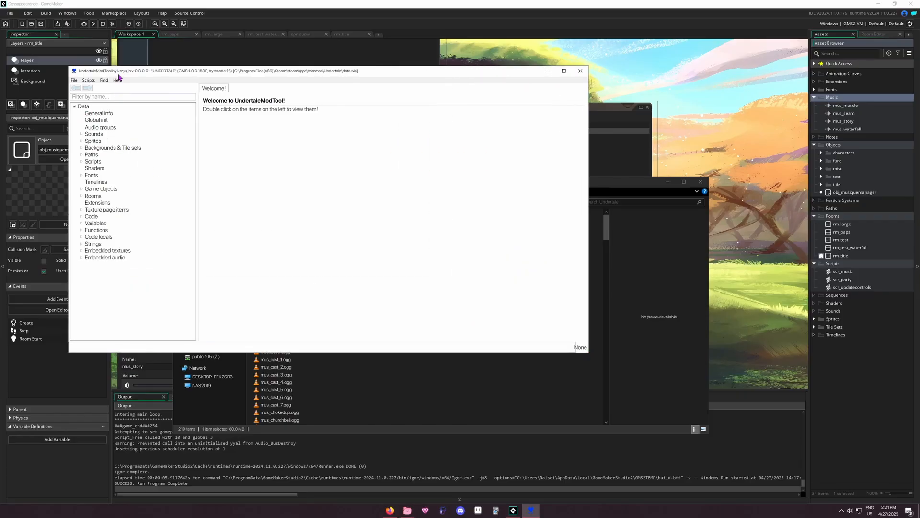
# - Search the Undertale code for "mus_story", open the gml_Script_scr_getmusindex result, and close the search window
pyautogui.click(234, 110)
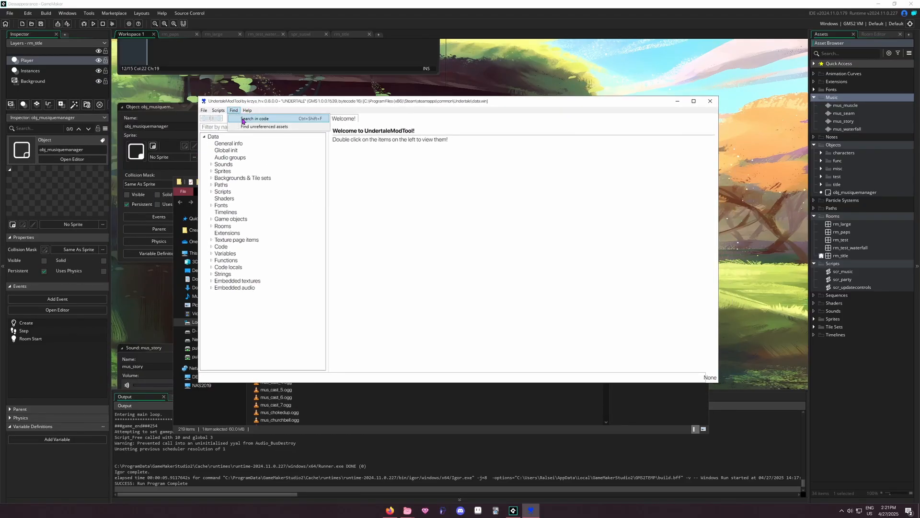
pyautogui.click(243, 119)
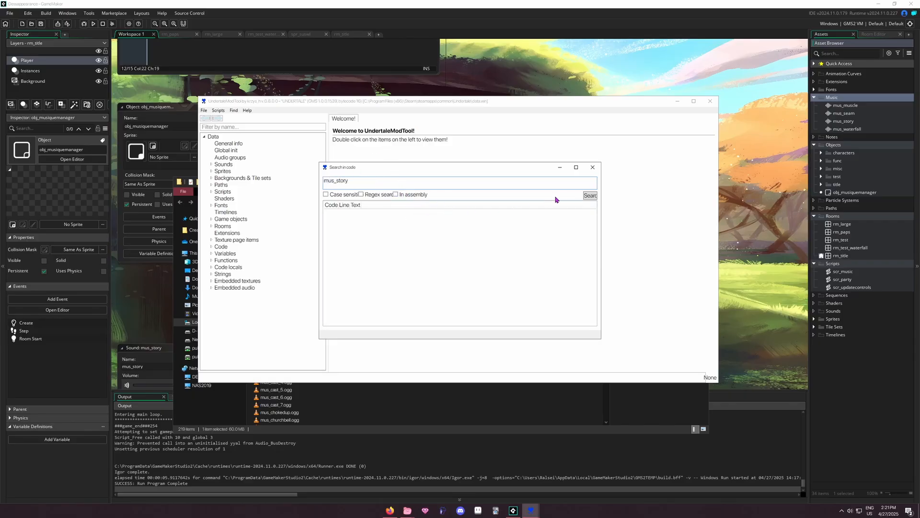
pyautogui.click(590, 195)
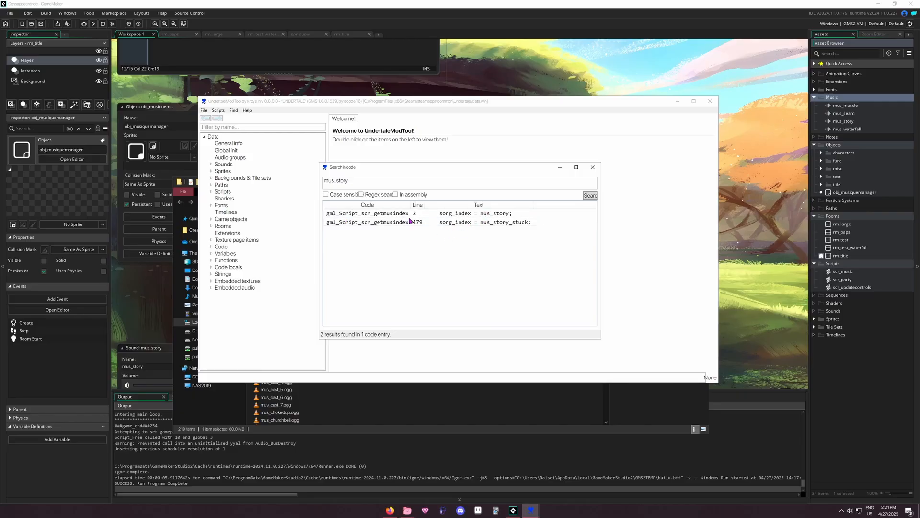
pyautogui.doubleClick(366, 219)
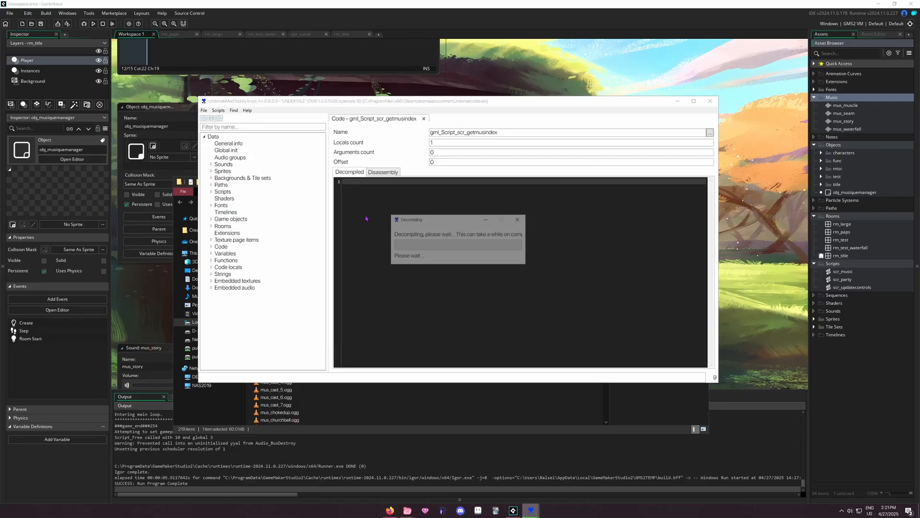
pyautogui.click(593, 167)
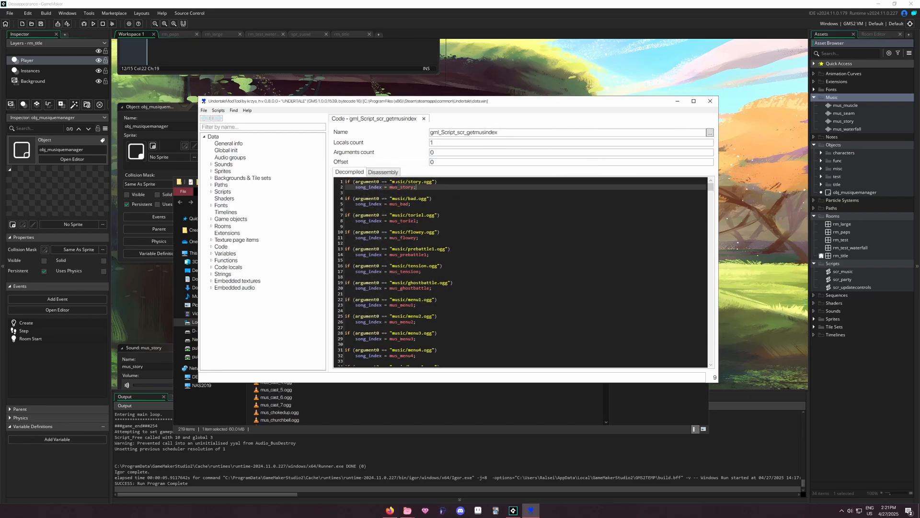
# - Copy "music/story.ogg" from the script's first line, search the code for it, and open the gml_Object_obj_gameintro_fake_Create_0 result
pyautogui.moveTo(393, 182); pyautogui.dragTo(433, 182)
pyautogui.hotkey('ctrl', 'c')
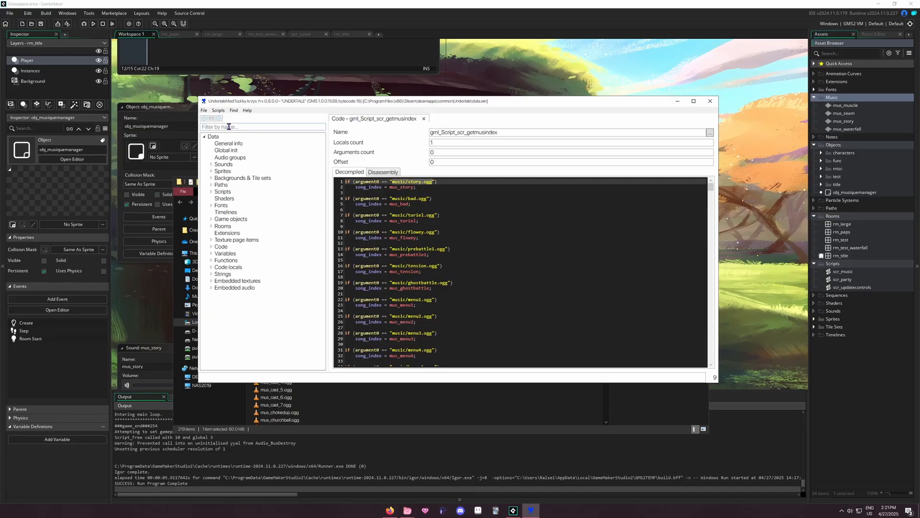
pyautogui.click(233, 110)
pyautogui.click(255, 120)
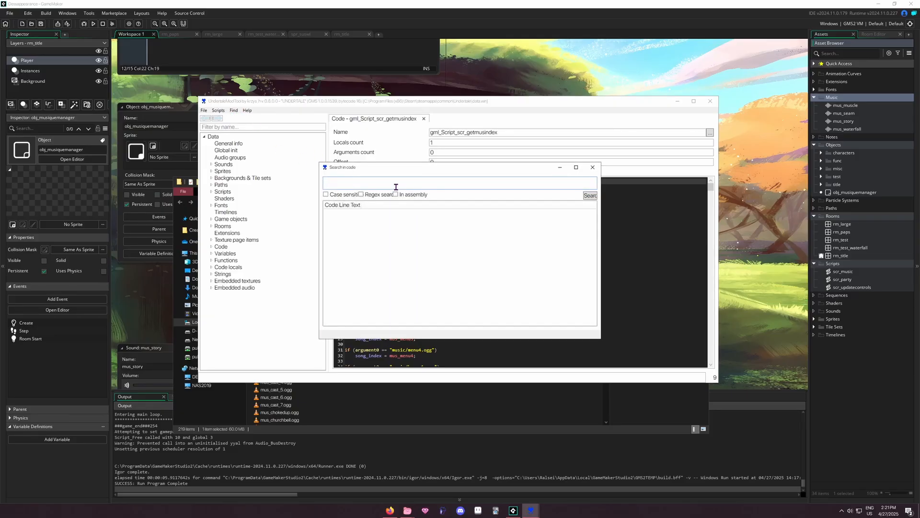
pyautogui.hotkey('ctrl', 'v')
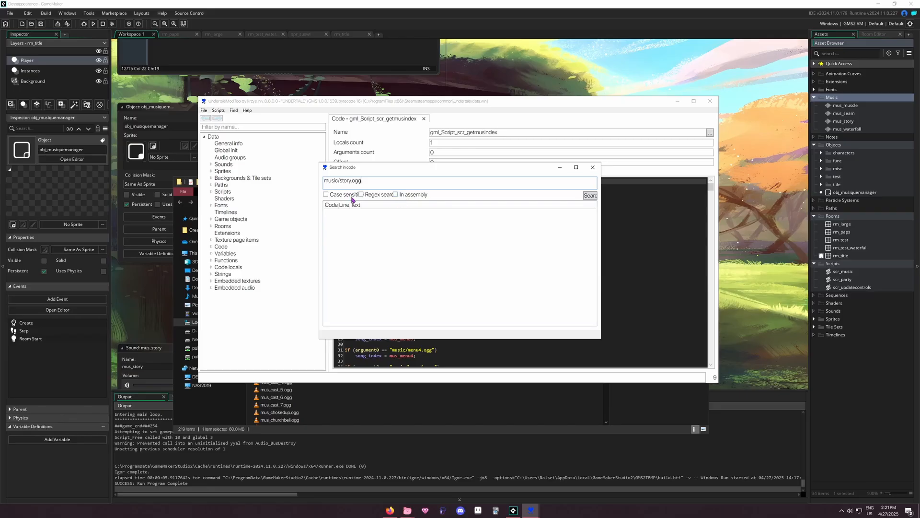
pyautogui.click(589, 196)
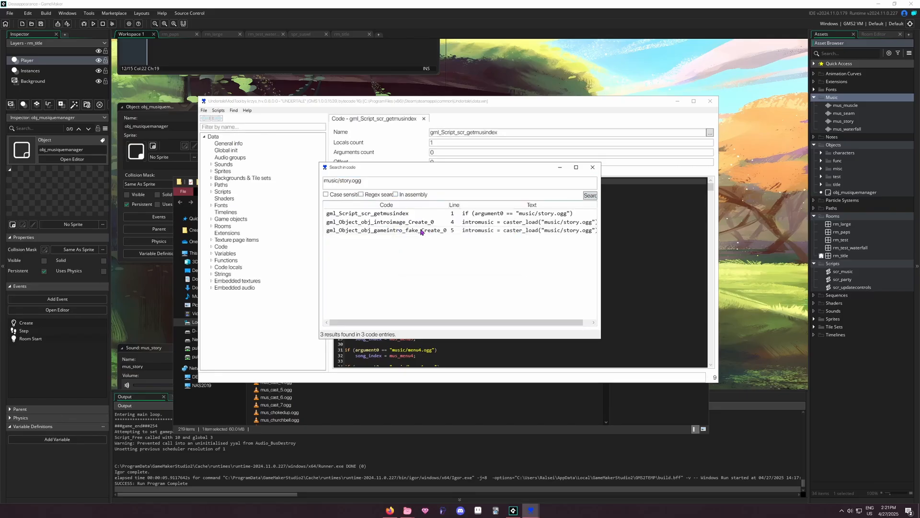
pyautogui.doubleClick(398, 232)
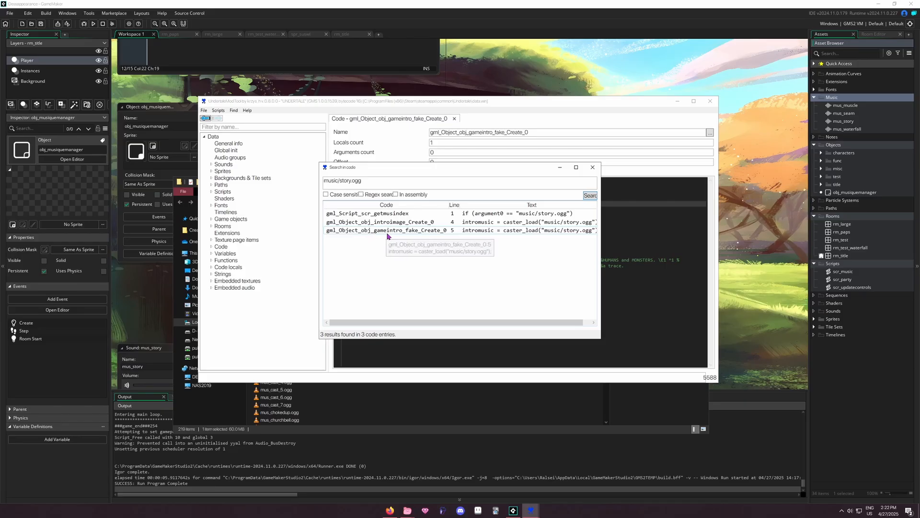
# - Close the code search and examine the lines of gml_Object_obj_gameintro_fake_Create_0 that load music/story.ogg and play intromusic with caster_play
pyautogui.click(593, 167)
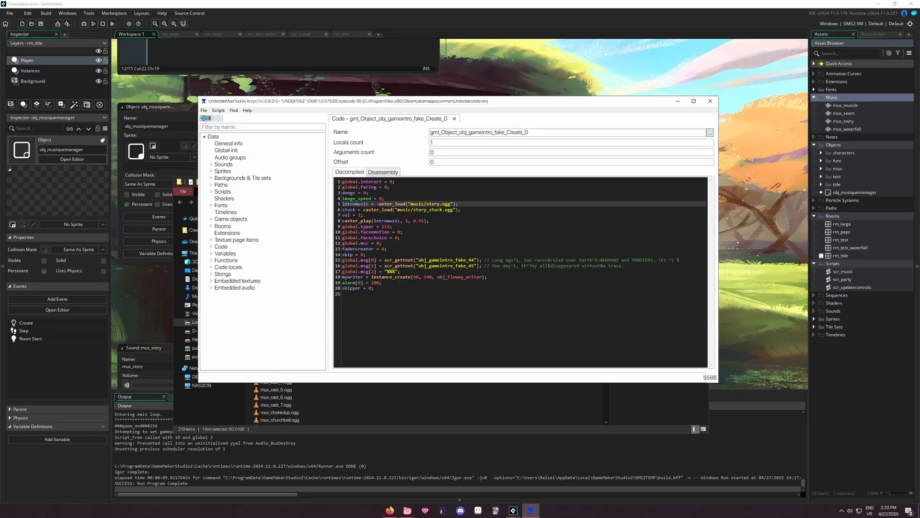
pyautogui.moveTo(378, 204); pyautogui.dragTo(463, 209)
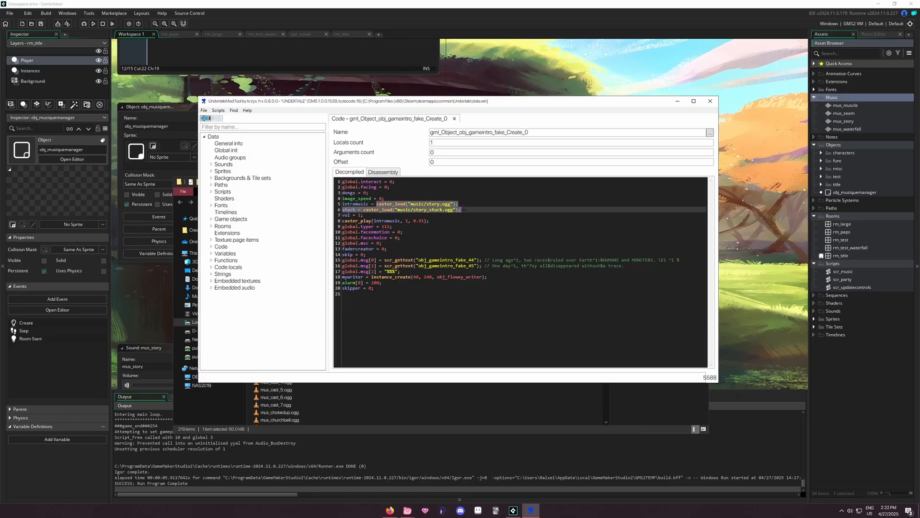
pyautogui.click(463, 204)
pyautogui.click(390, 220)
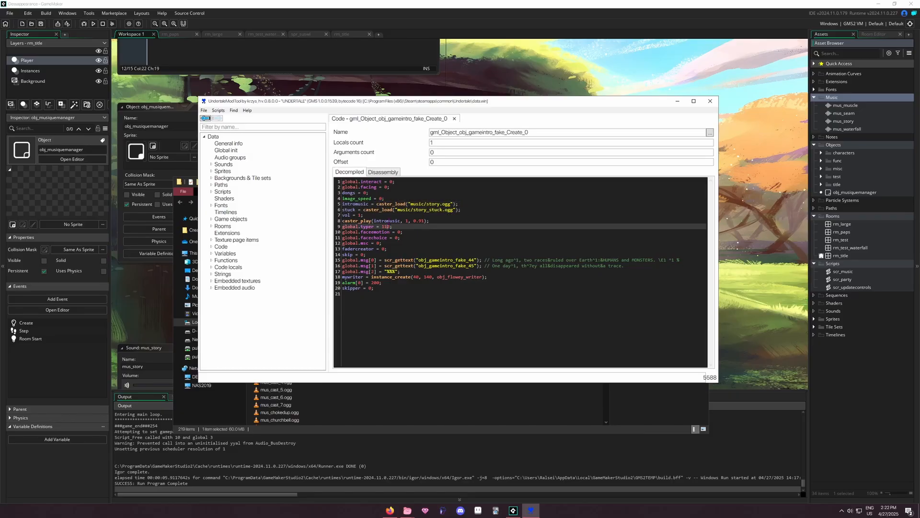
pyautogui.moveTo(343, 221); pyautogui.dragTo(401, 221)
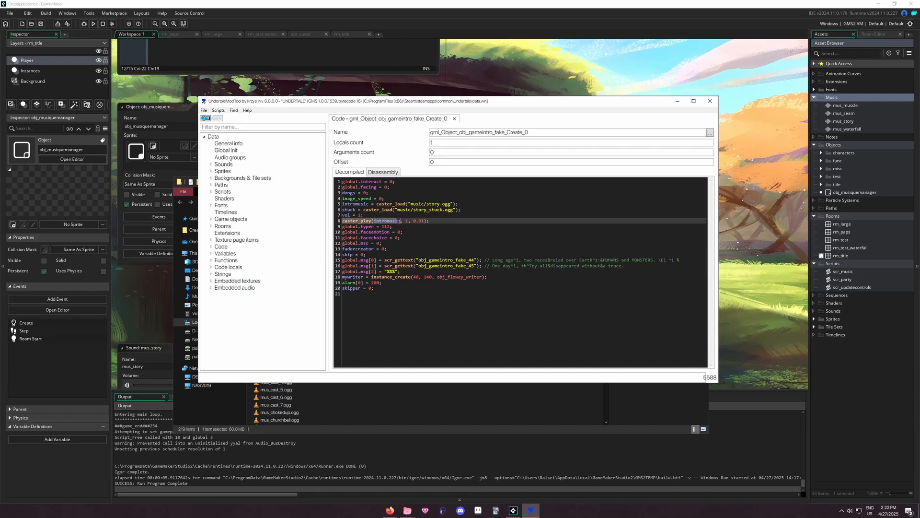
pyautogui.click(401, 221)
pyautogui.click(370, 204)
pyautogui.click(384, 221)
pyautogui.click(362, 204)
pyautogui.click(389, 220)
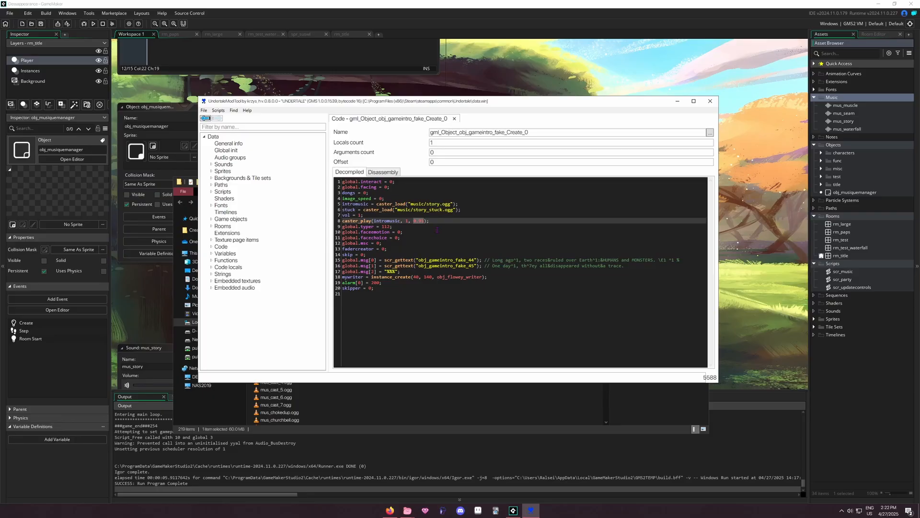
# - Switch to GameMaker, set the song pitch in the rm_title scr_music call to 0.91, and test-run the game
pyautogui.click(494, 3)
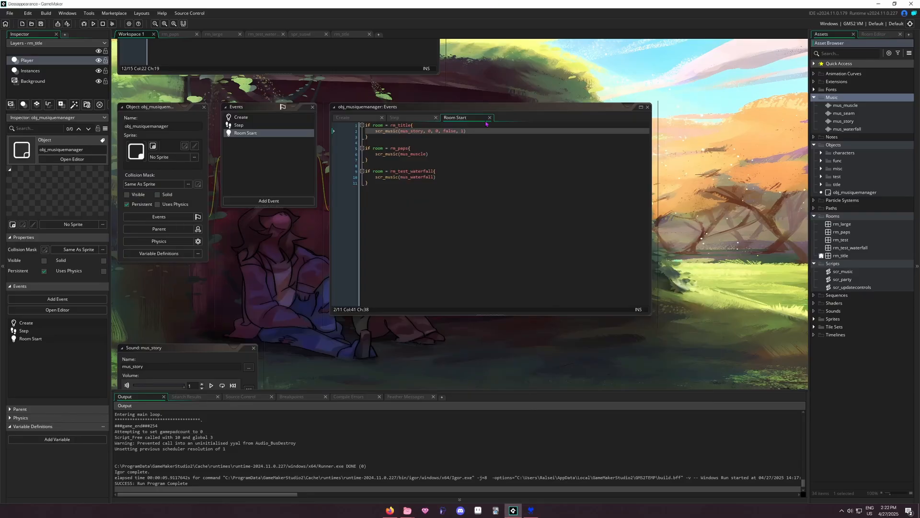
pyautogui.click(464, 130)
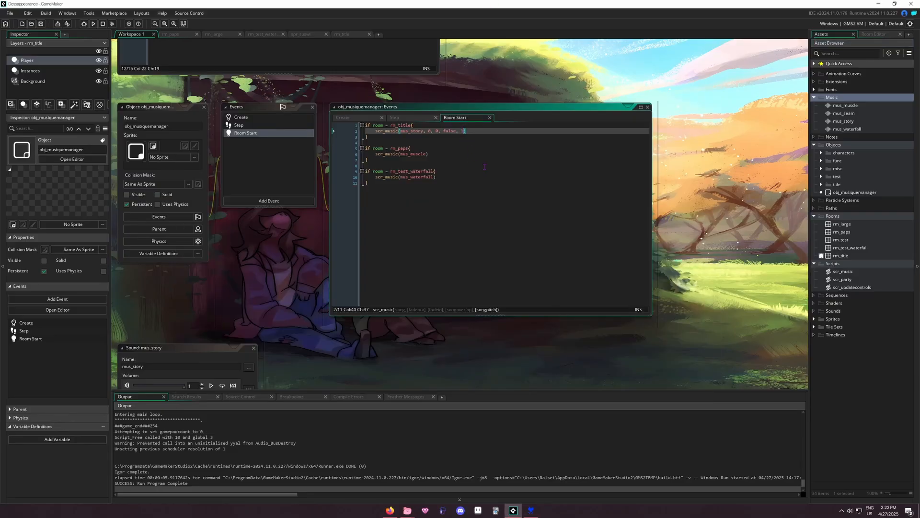
pyautogui.press('BackSpace')
pyautogui.write('0.91')
pyautogui.press('F5')
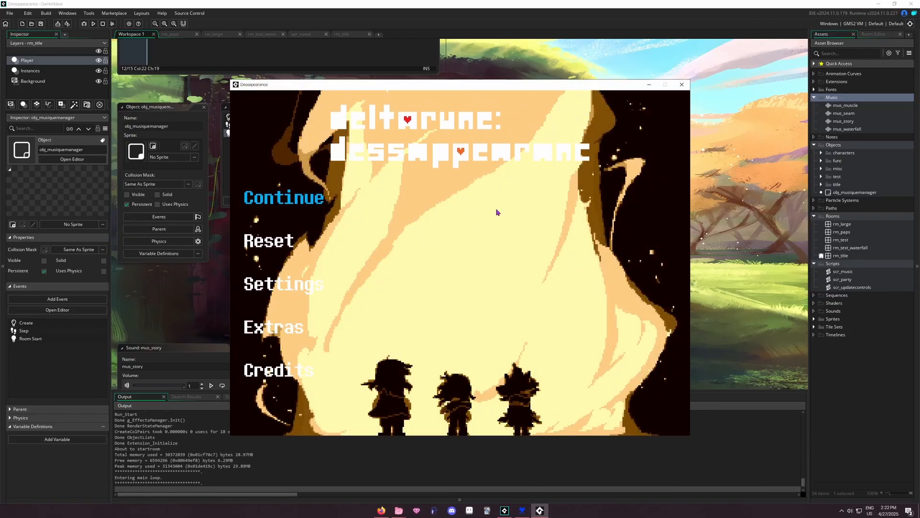
pyautogui.click(682, 84)
# - Launch Undertale to listen to the music of its intro sequence, and close the game
pyautogui.hotkey('alt', 'space')
pyautogui.write('under')
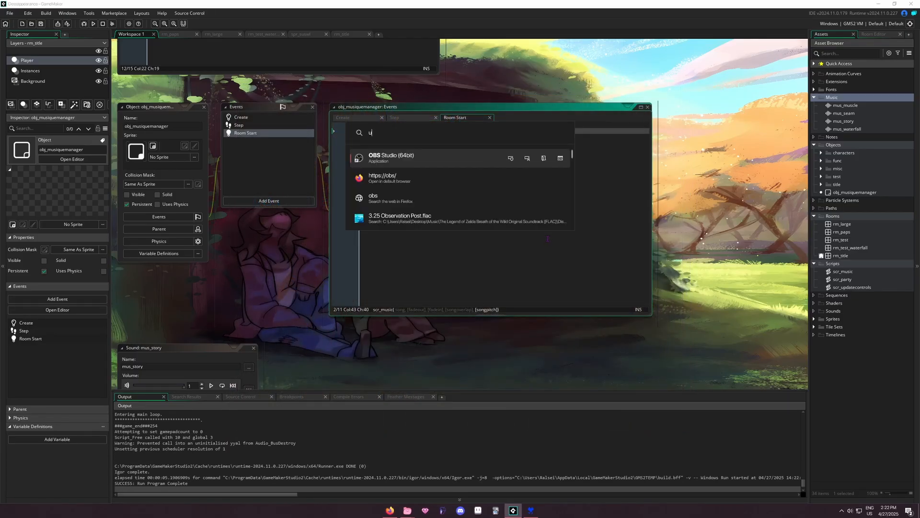
pyautogui.press('Down')
pyautogui.press('Return')
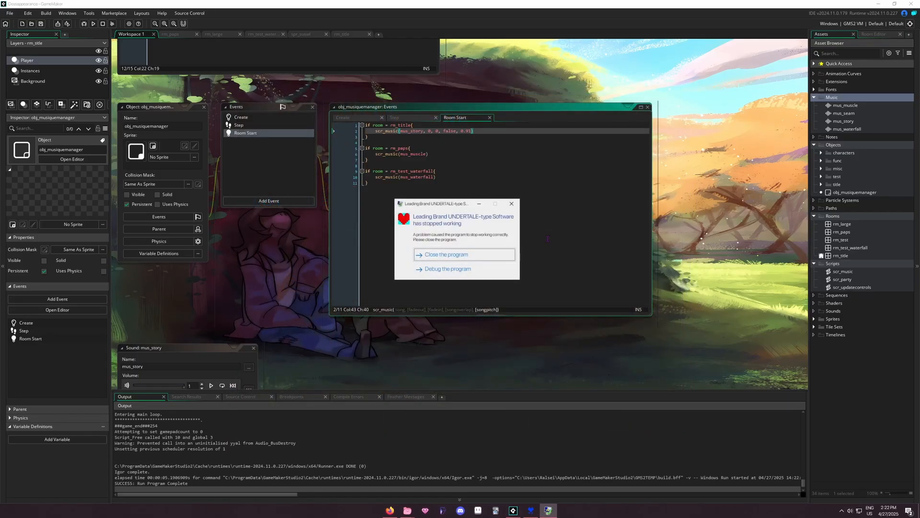
pyautogui.click(515, 207)
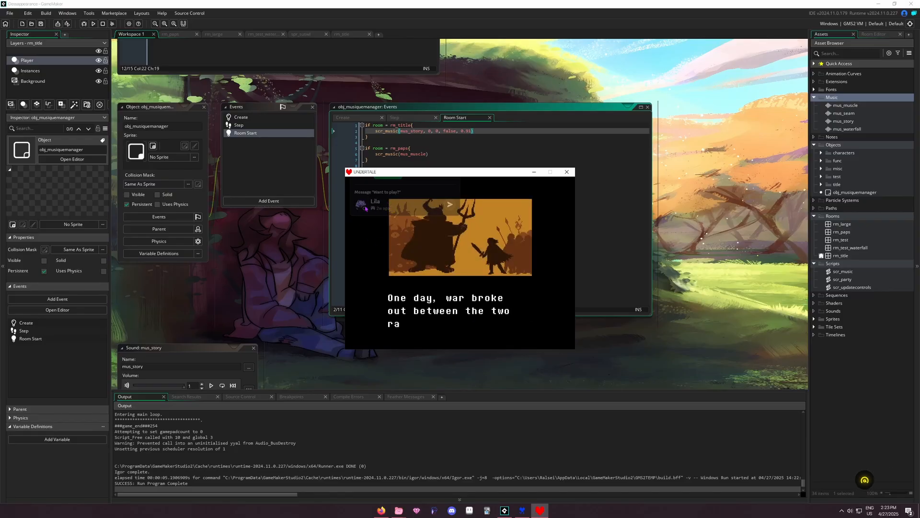
pyautogui.click(567, 172)
# - Review the pitch argument of the rm_title scr_music call in the music manager's Room Start code
pyautogui.click(481, 134)
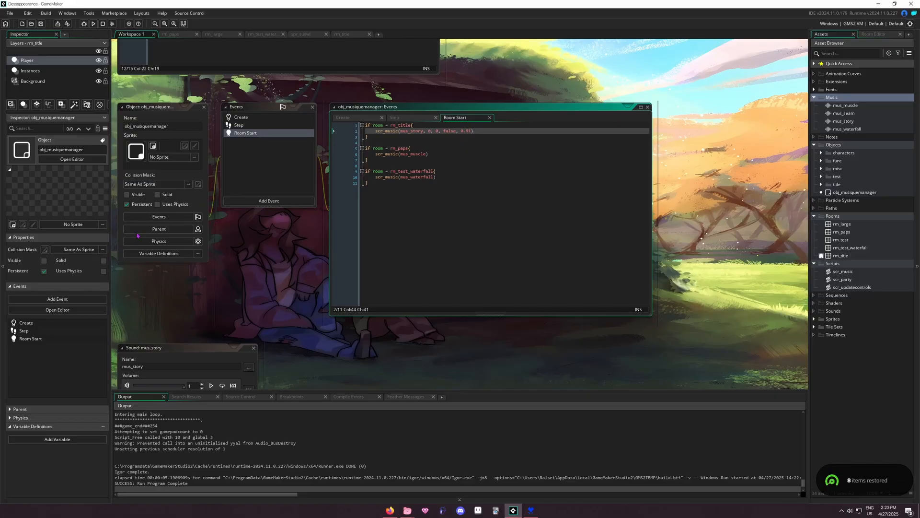
pyautogui.click(468, 131)
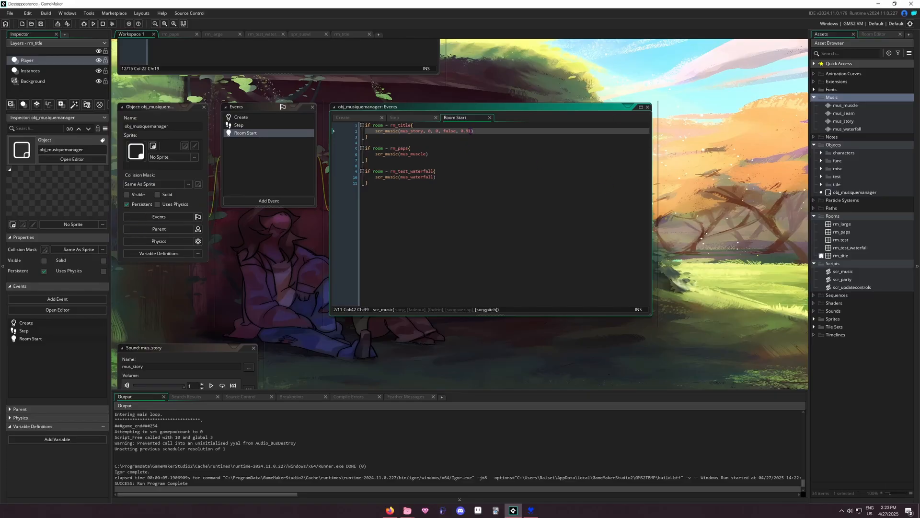
pyautogui.moveTo(473, 130); pyautogui.dragTo(462, 133)
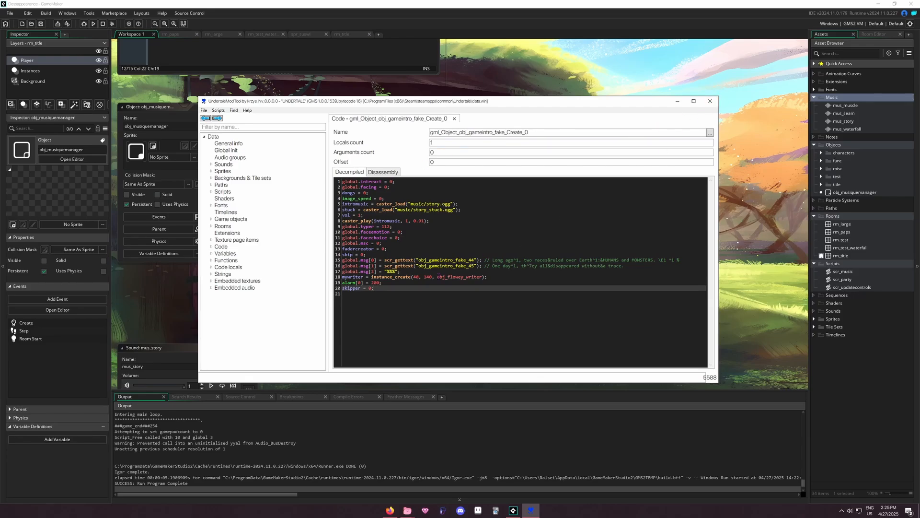
# - Switch to UndertaleModTool and examine the caster_play line for intromusic, keeping the program open
pyautogui.click(437, 227)
pyautogui.press('Up')
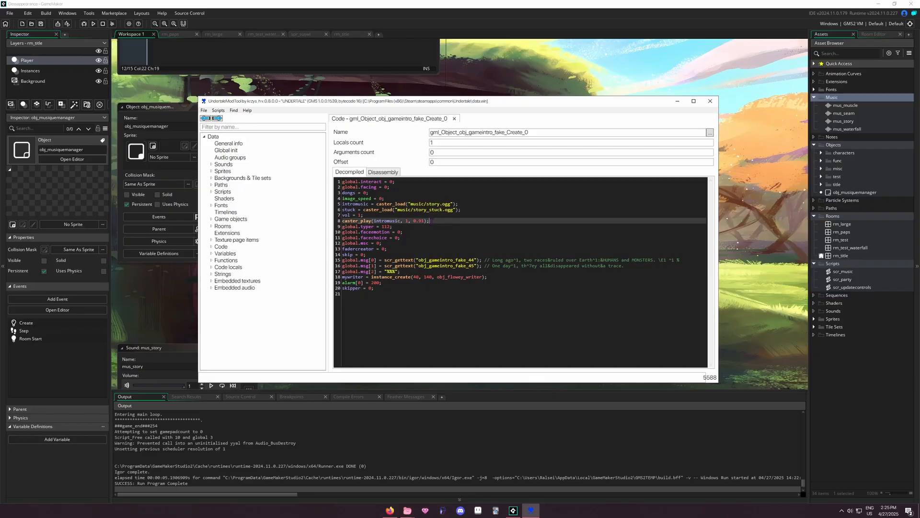
pyautogui.moveTo(430, 221); pyautogui.dragTo(317, 223)
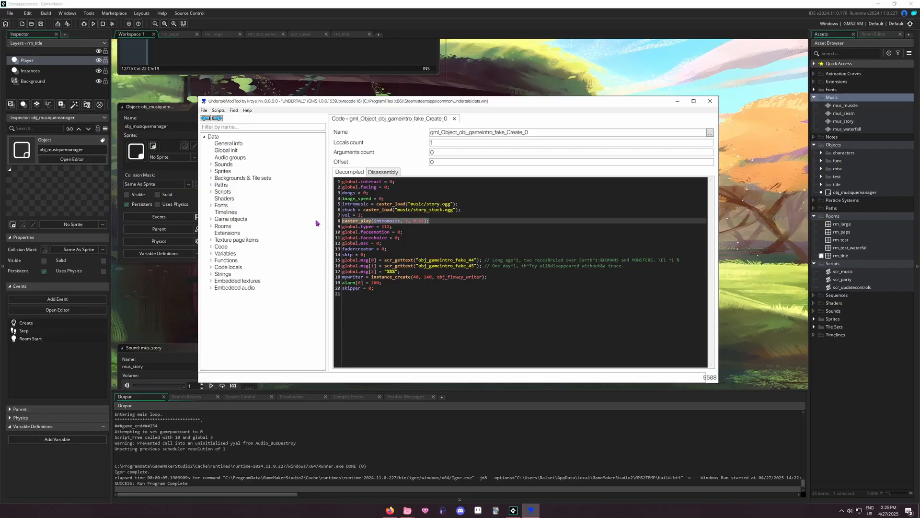
pyautogui.click(435, 222)
pyautogui.click(711, 101)
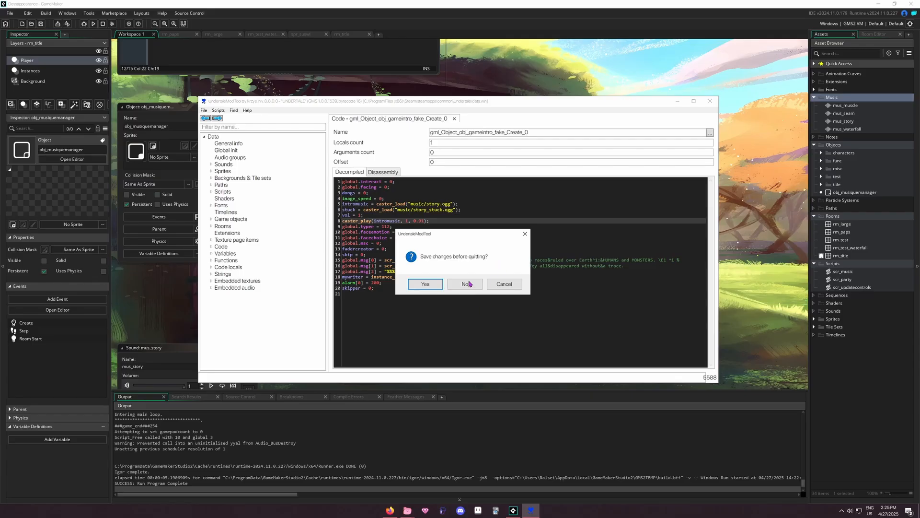
pyautogui.click(504, 288)
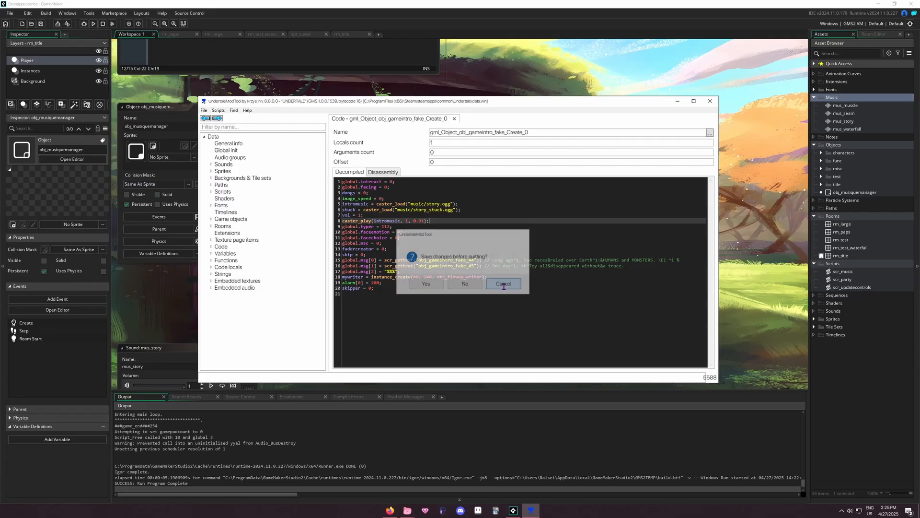
# - Run the ExportAllSounds.csx resource unpacker, exporting both the embedded sounds and the external OGGs
pyautogui.click(219, 111)
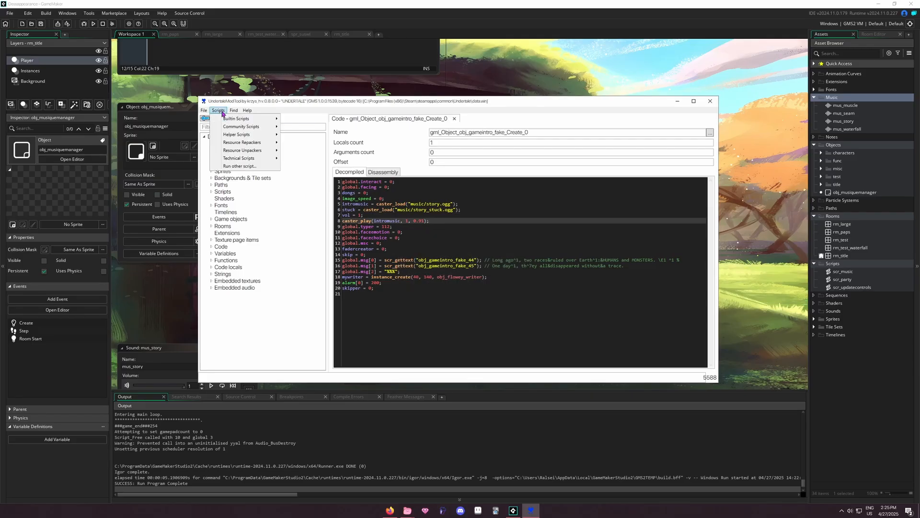
pyautogui.moveTo(252, 153)
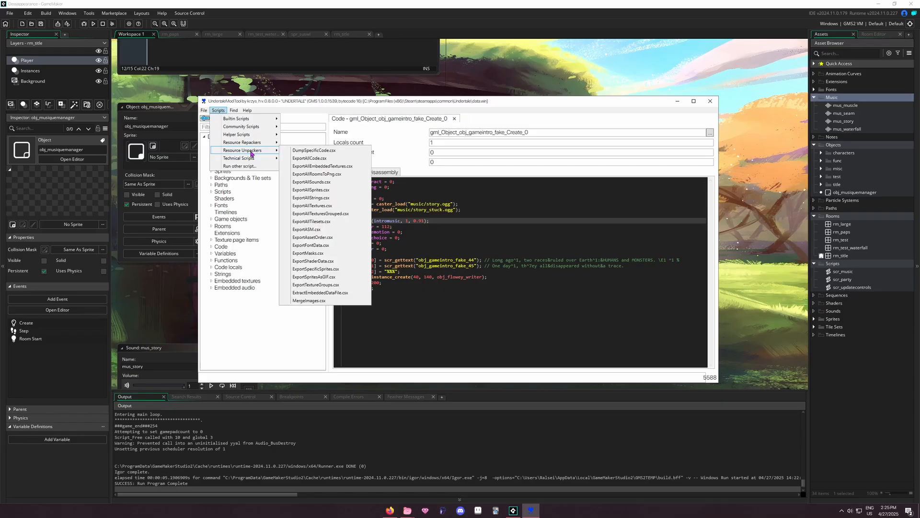
pyautogui.click(325, 183)
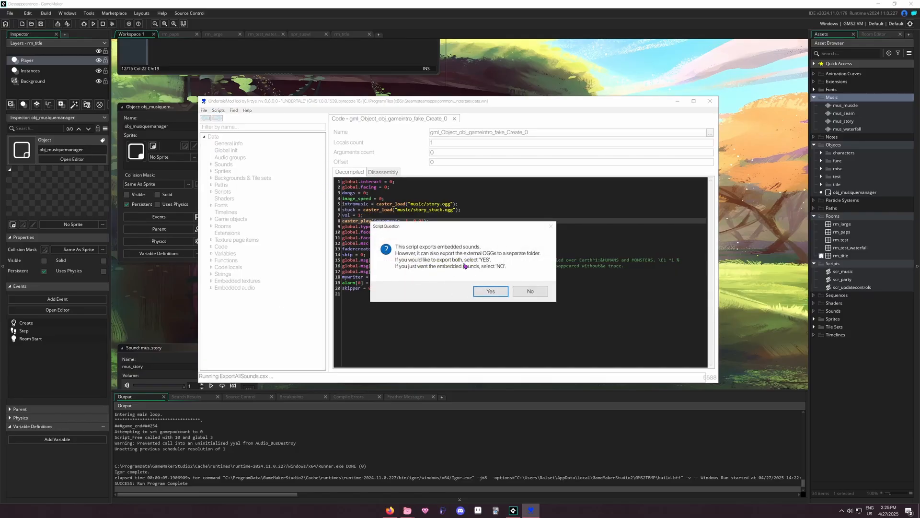
pyautogui.click(491, 291)
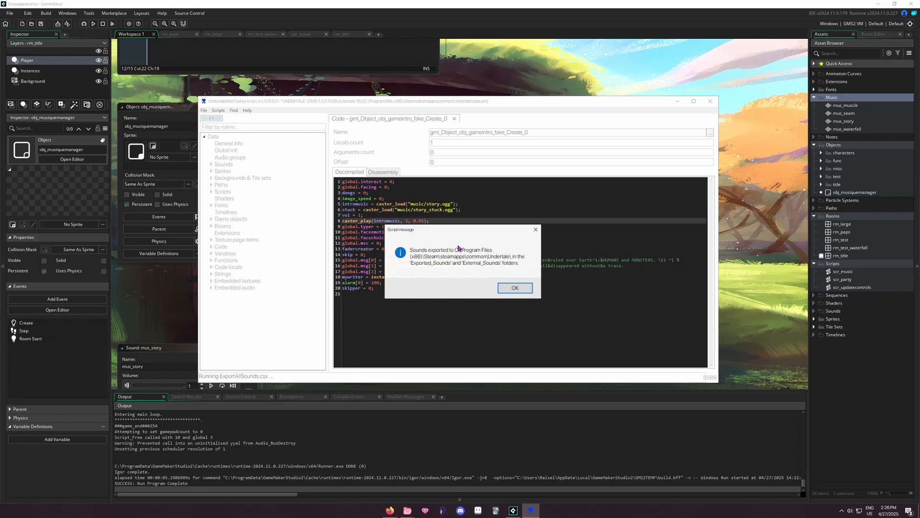
pyautogui.click(514, 287)
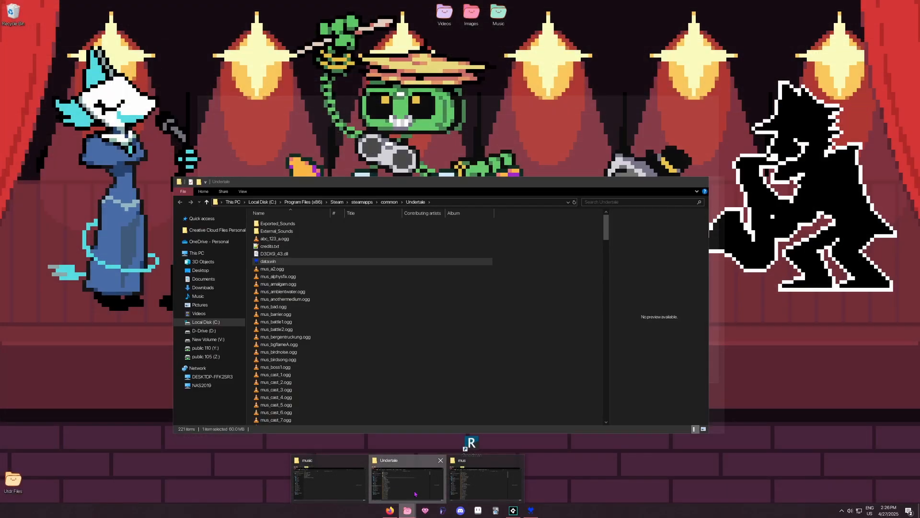
# - Open the Exported_Sounds folder inside the Undertale Steam folder and look through its sound files for the piano samples
pyautogui.click(470, 446)
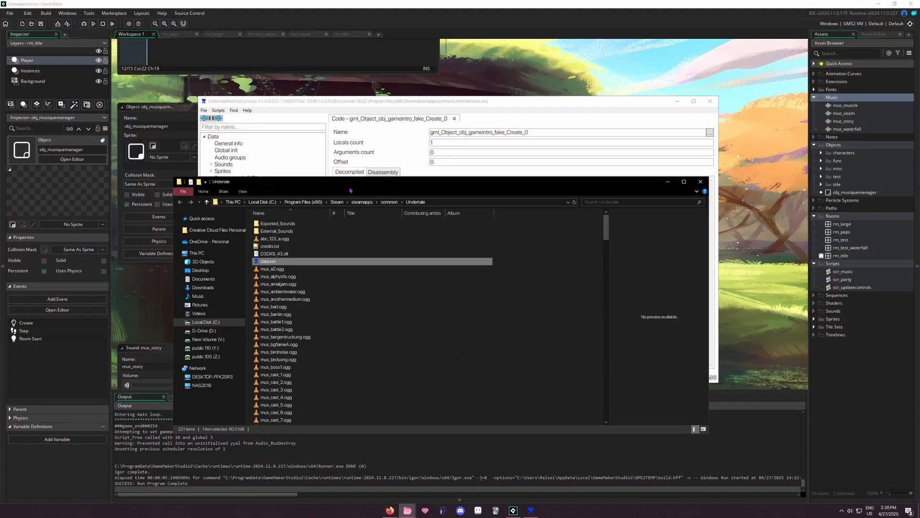
pyautogui.doubleClick(283, 224)
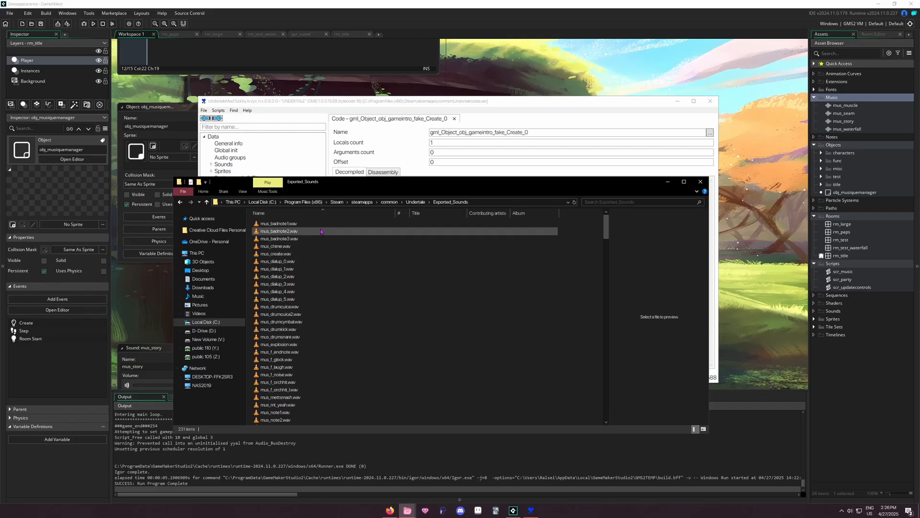
pyautogui.scroll(-20, 317, 335)
pyautogui.scroll(-20, 326, 371)
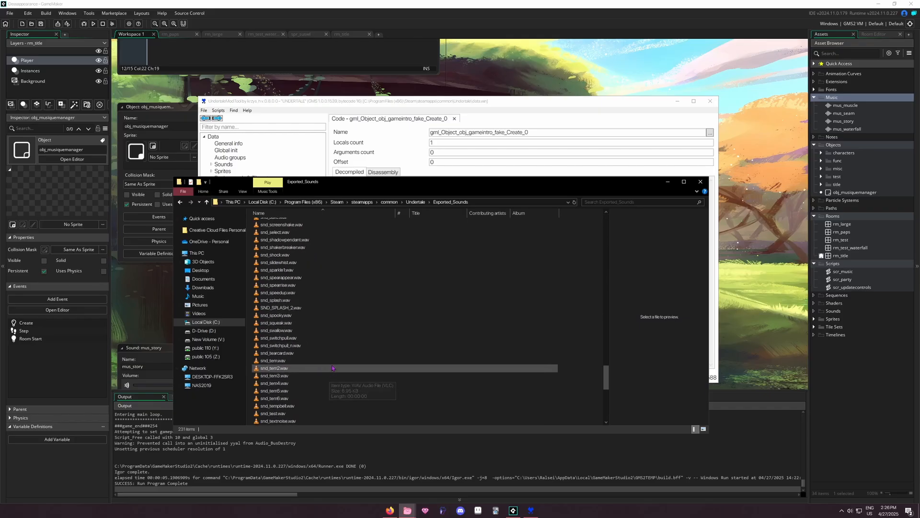
pyautogui.scroll(20, 405, 392)
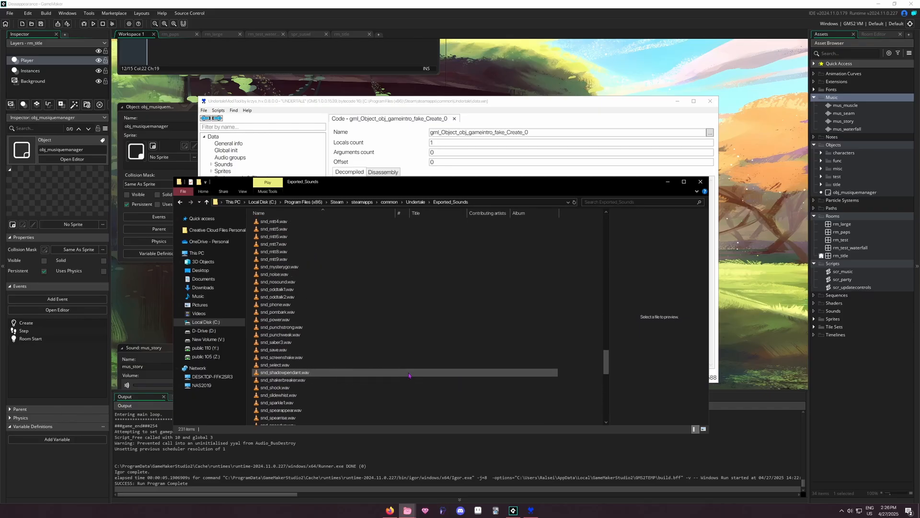
pyautogui.scroll(9, 330, 349)
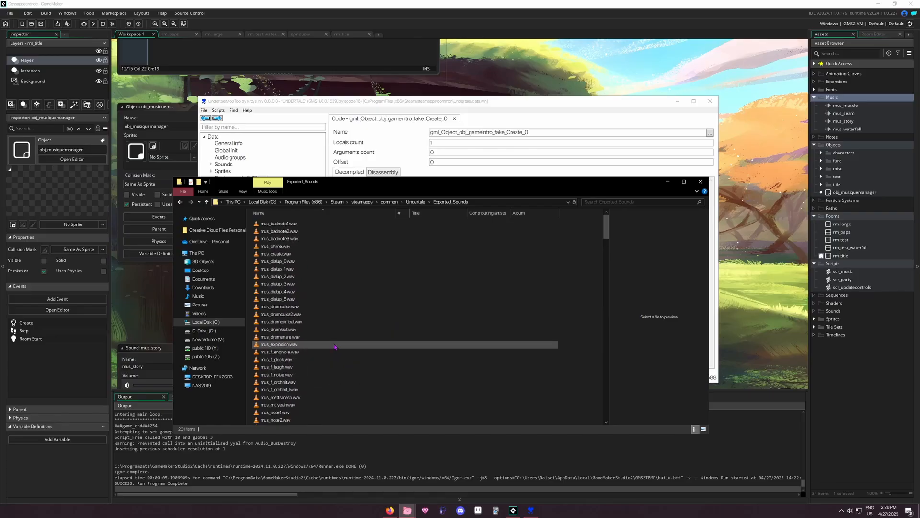
pyautogui.scroll(-6, 322, 335)
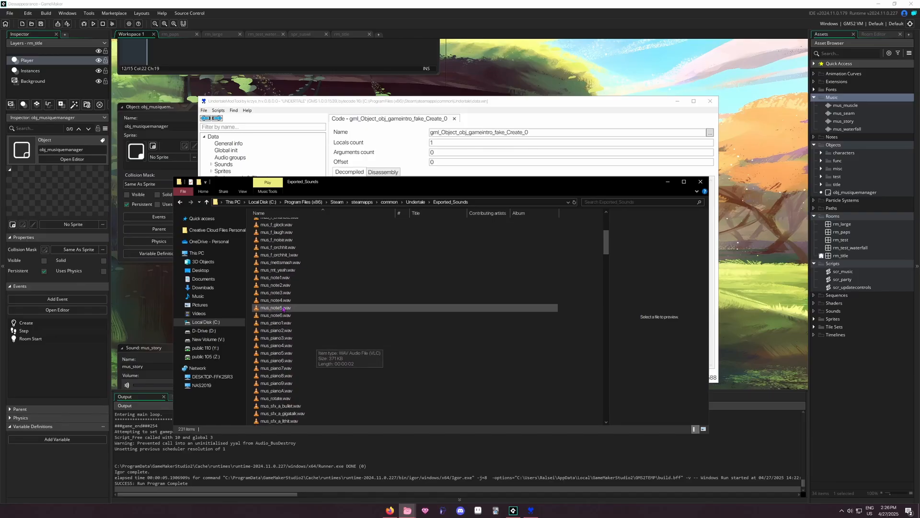
pyautogui.scroll(-2, 299, 312)
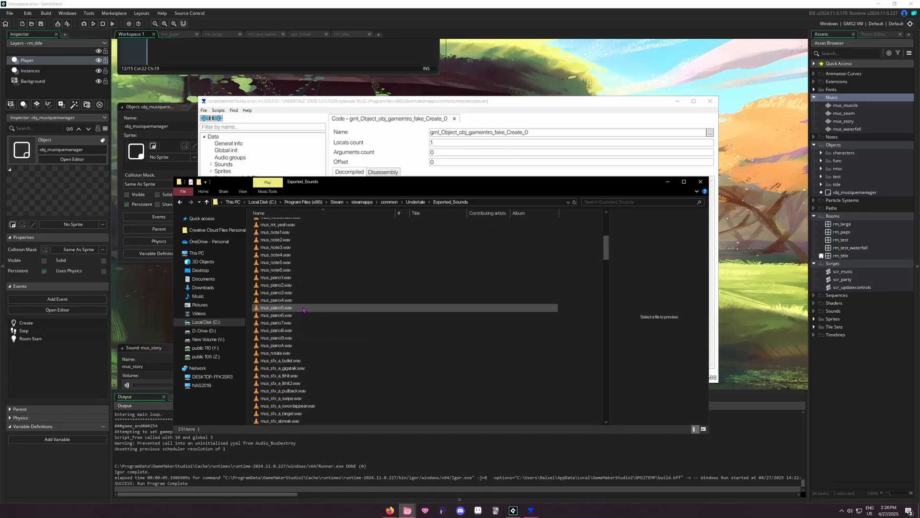
# - Listen to the samples mus_piano1.wav to mus_piano5.wav in VLC with the folder window beside the player, and close the folder window
pyautogui.doubleClick(283, 285)
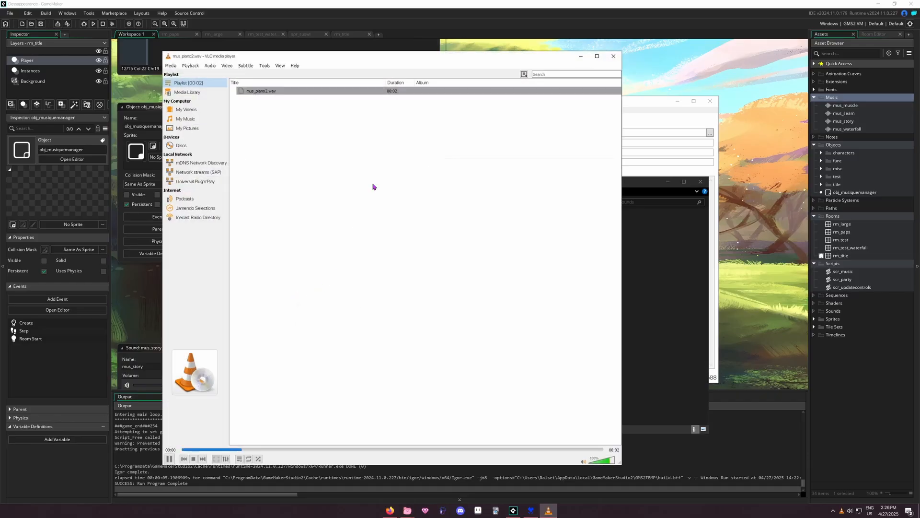
pyautogui.moveTo(637, 181); pyautogui.dragTo(919, 216)
pyautogui.doubleClick(745, 320)
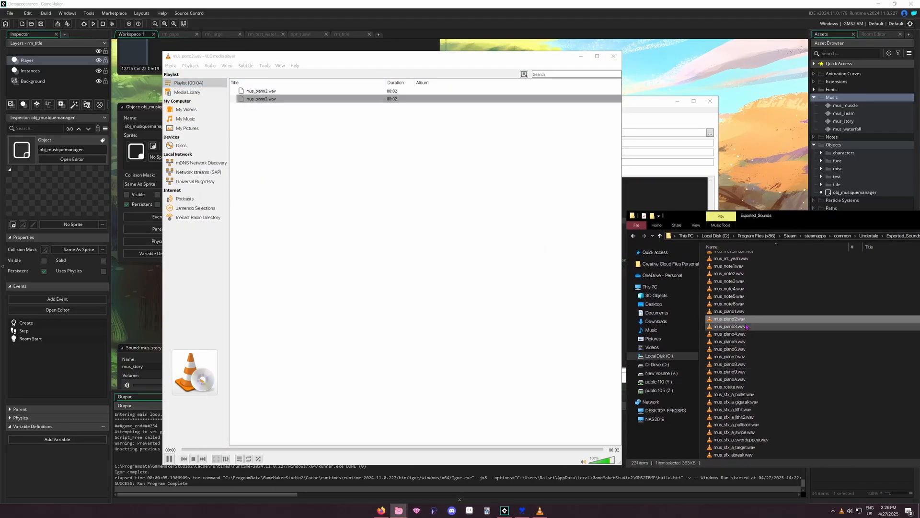
pyautogui.doubleClick(746, 329)
pyautogui.doubleClick(745, 334)
pyautogui.doubleClick(745, 341)
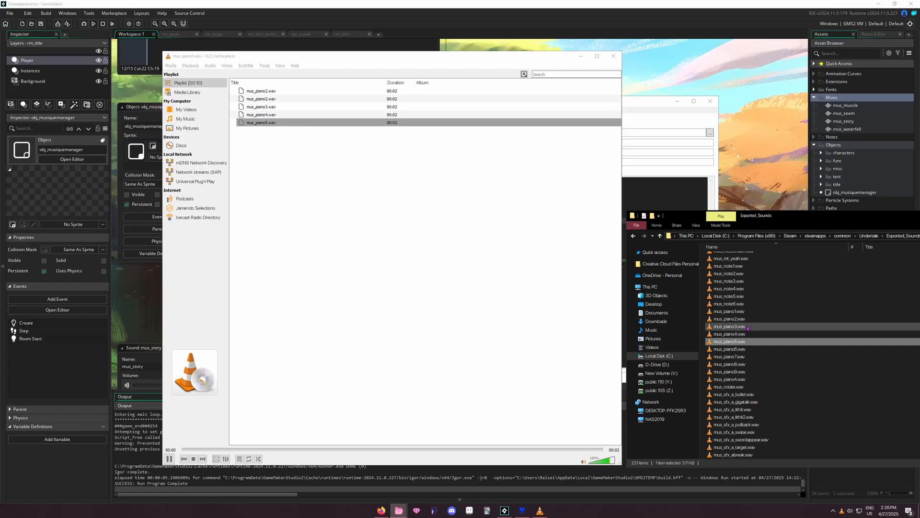
pyautogui.doubleClick(745, 327)
pyautogui.doubleClick(738, 311)
pyautogui.doubleClick(738, 319)
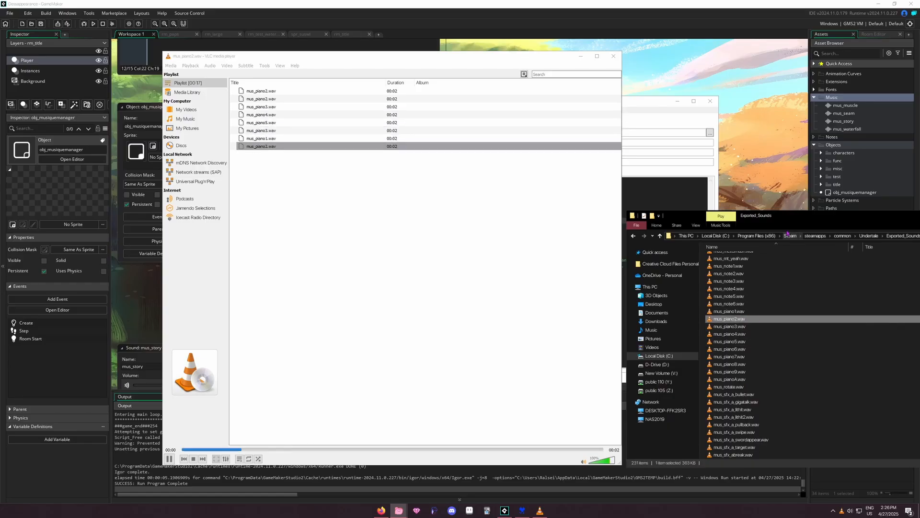
pyautogui.moveTo(791, 222); pyautogui.dragTo(436, 179)
pyautogui.click(798, 172)
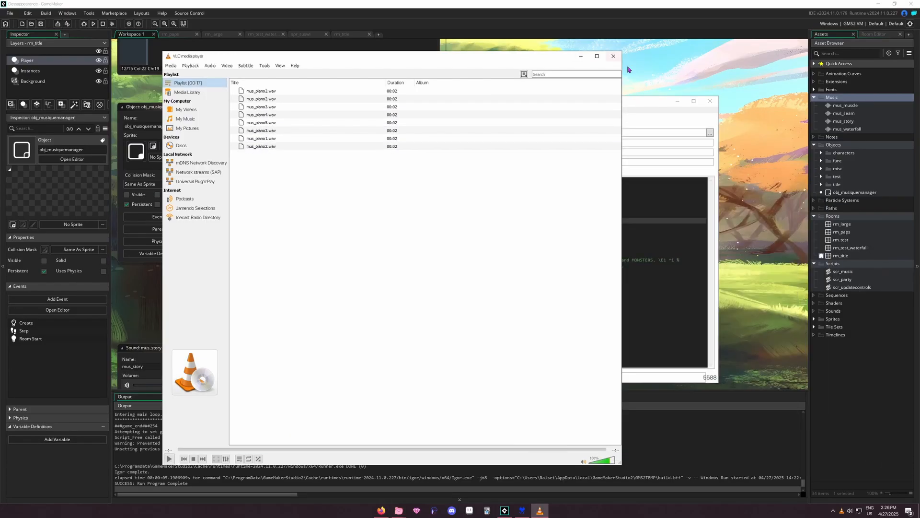
# - Close VLC and quit UndertaleModTool without saving its changes
pyautogui.click(613, 57)
pyautogui.click(710, 101)
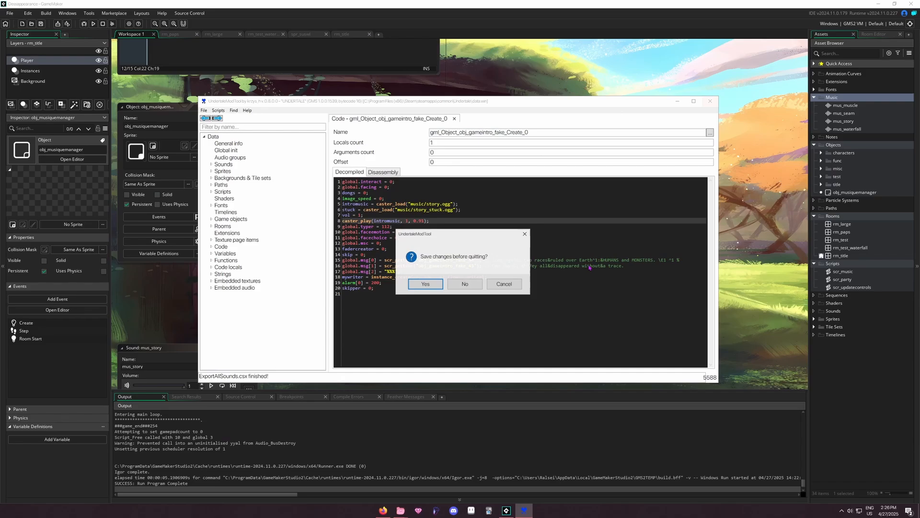
pyautogui.click(470, 286)
# - Change the rm_title music call in the Room Start event to scr_music(mus_seam), removing the fade, overlap and pitch arguments
pyautogui.write(')')
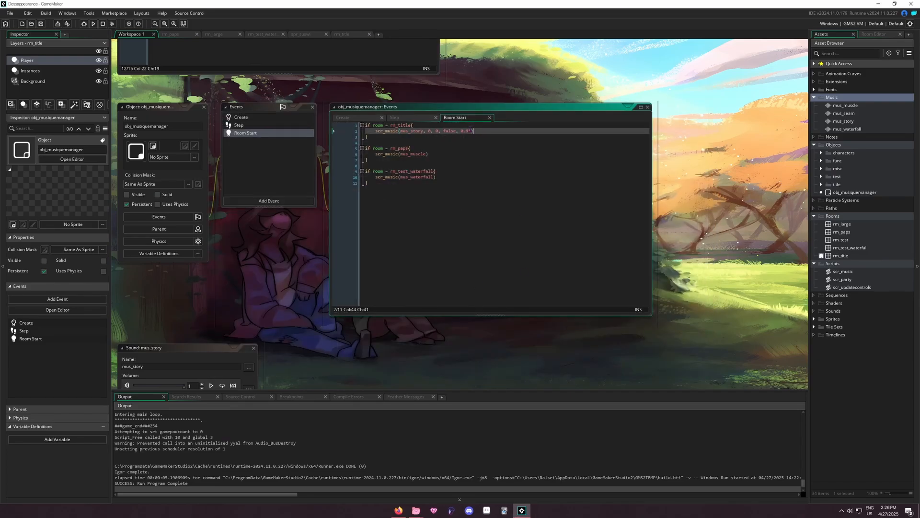
pyautogui.moveTo(472, 131); pyautogui.dragTo(425, 136)
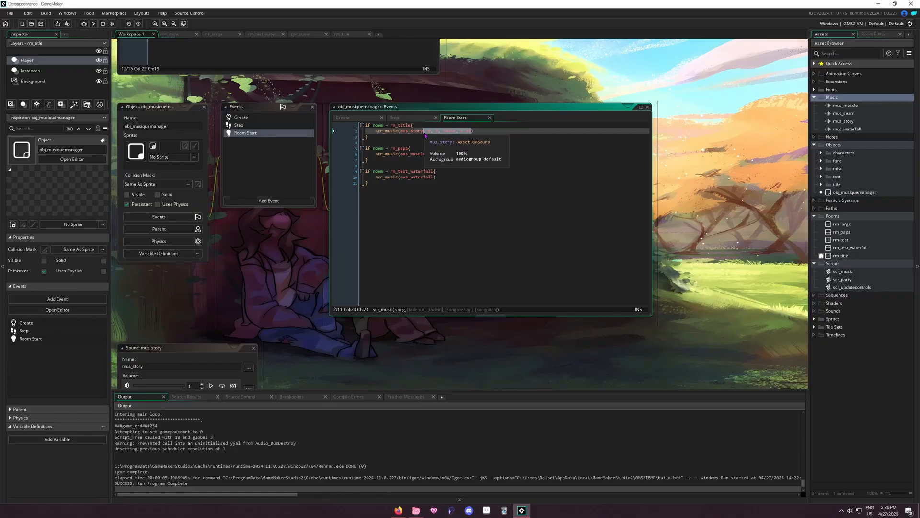
pyautogui.press('BackSpace')
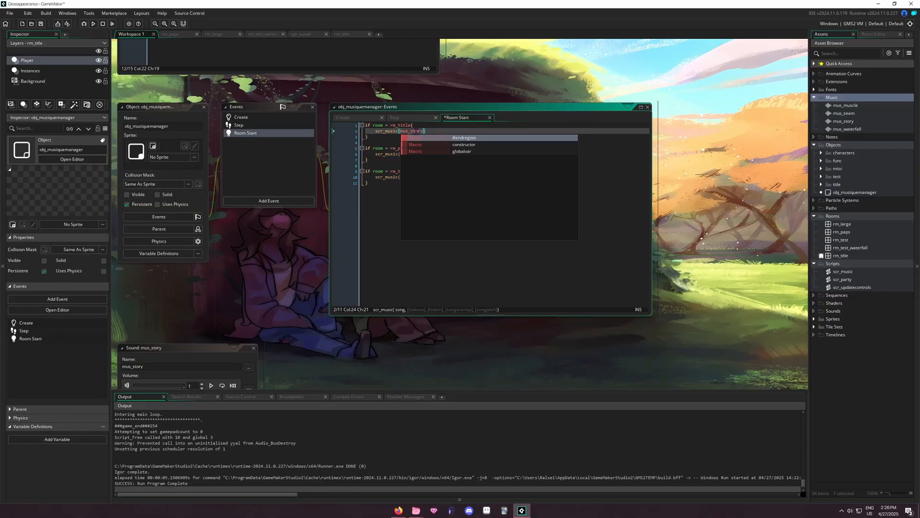
pyautogui.press('BackSpace')
pyautogui.press('BackSpace')
pyautogui.press('BackSpace')
pyautogui.press('BackSpace')
pyautogui.write('ea')
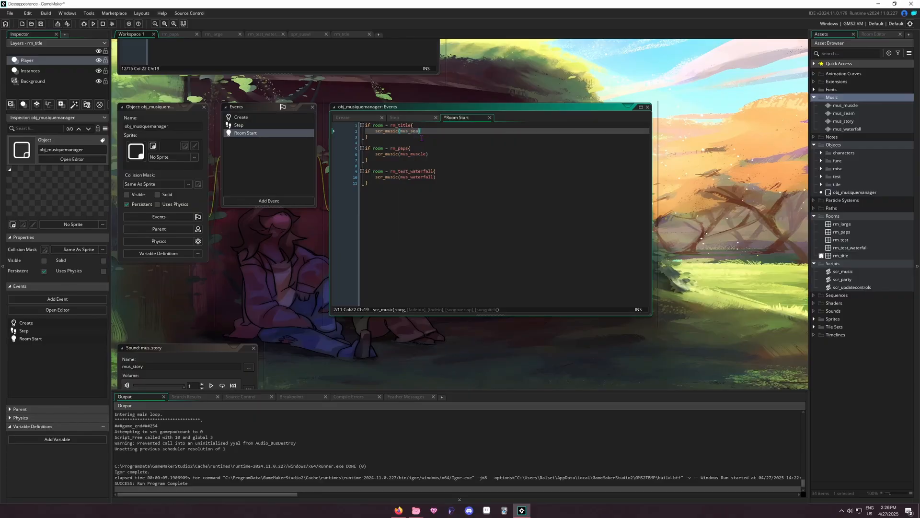
pyautogui.write('m)')
pyautogui.click(416, 131)
pyautogui.click(433, 132)
# - In the music manager's Create event, change the demo song comment under the song loop points to //power of spamton
pyautogui.click(357, 117)
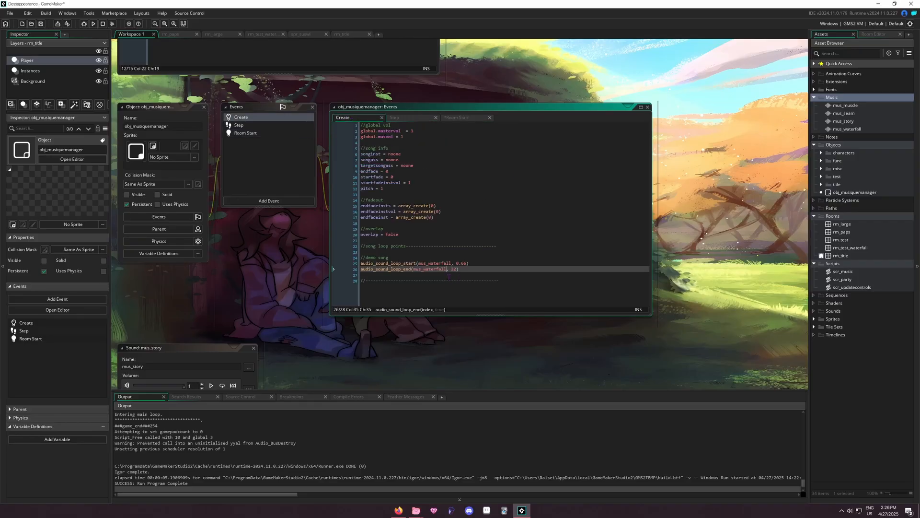
pyautogui.click(507, 275)
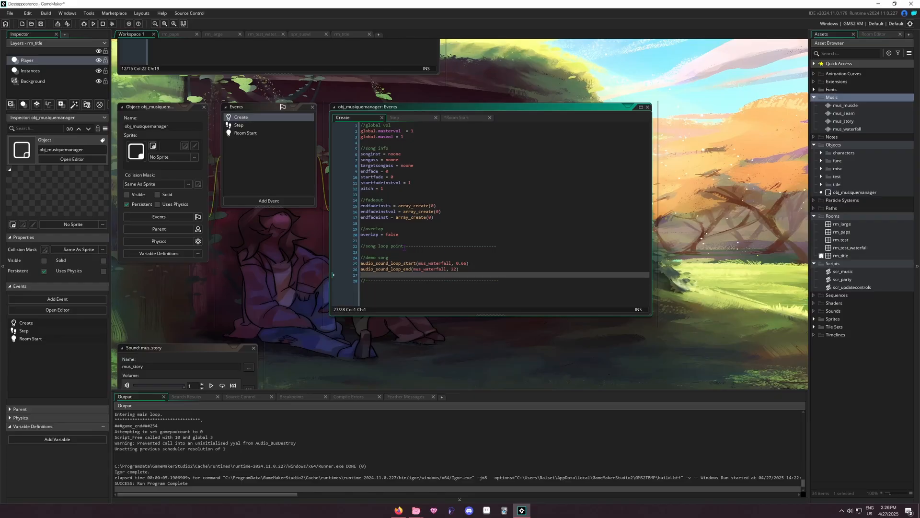
pyautogui.moveTo(360, 245); pyautogui.dragTo(545, 249)
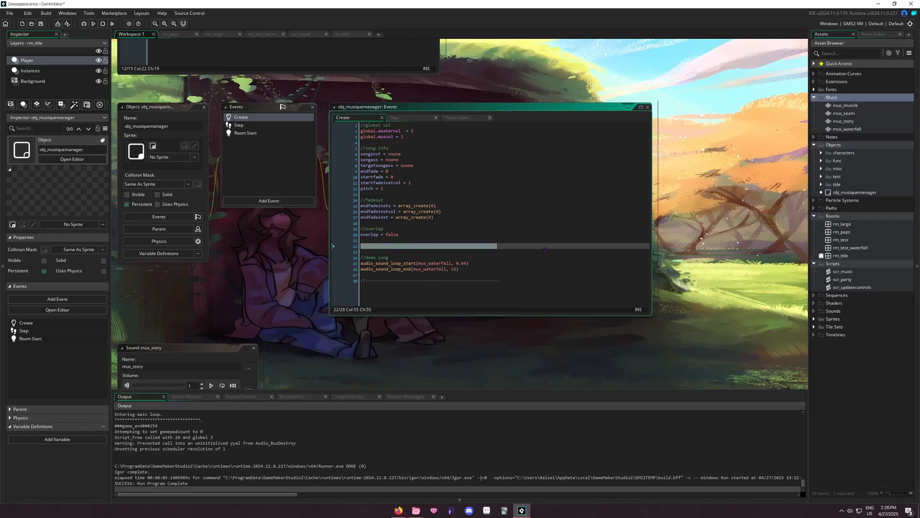
pyautogui.click(378, 275)
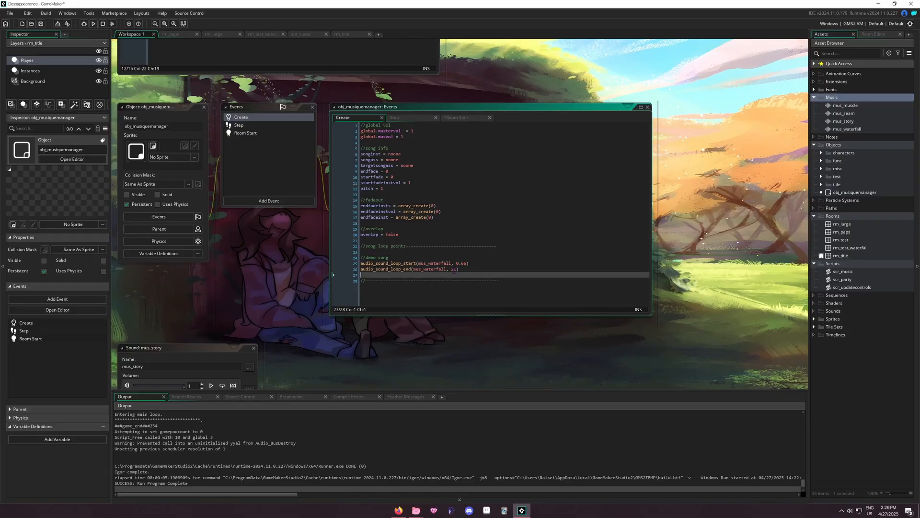
pyautogui.click(374, 258)
pyautogui.doubleClick(373, 258)
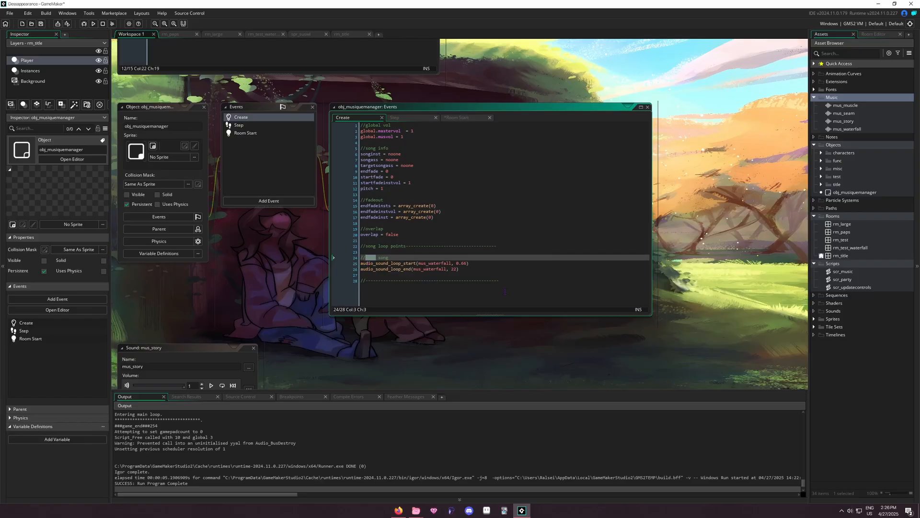
pyautogui.write('power of spamton')
pyautogui.press('Delete')
pyautogui.press('Delete')
pyautogui.press('Delete')
pyautogui.press('Delete')
pyautogui.press('Delete')
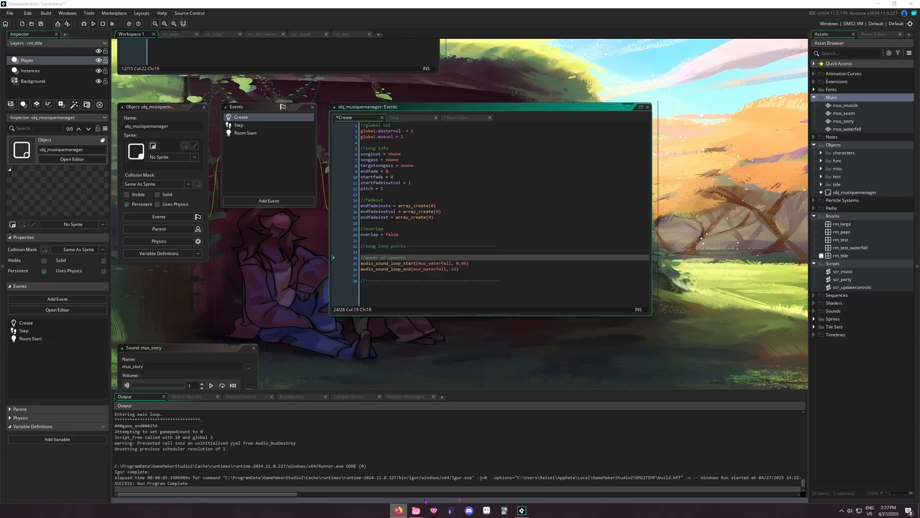
# - Switch to Firefox and find the Power of Spamton entry on the Deltarune wiki's Unused Music Tracks page
pyautogui.click(398, 510)
pyautogui.moveTo(542, 74); pyautogui.dragTo(524, 69)
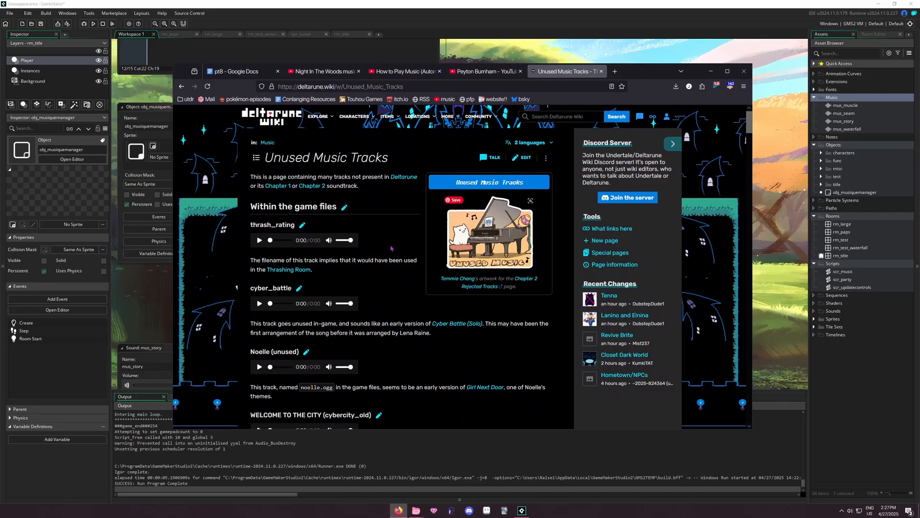
pyautogui.scroll(-15, 396, 241)
pyautogui.scroll(-6, 396, 241)
pyautogui.scroll(-9, 389, 231)
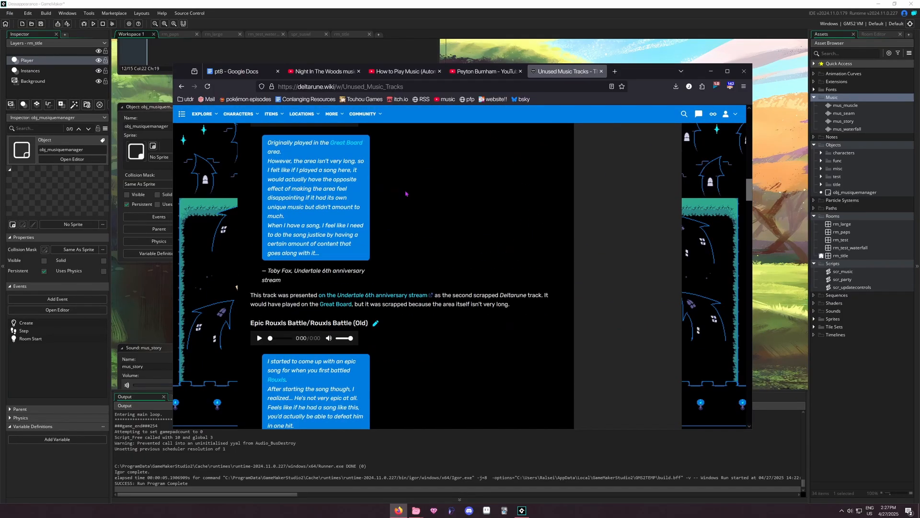
pyautogui.scroll(-8, 403, 261)
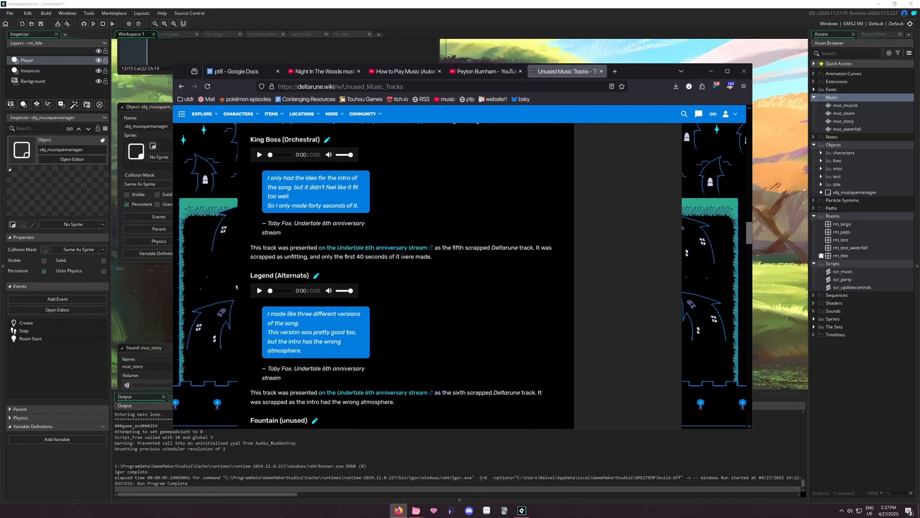
pyautogui.scroll(-16, 425, 229)
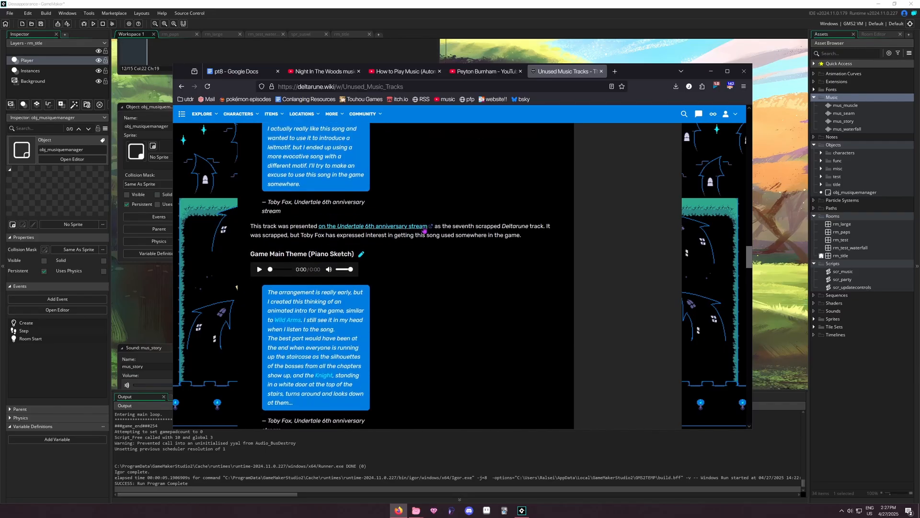
pyautogui.scroll(-8, 427, 230)
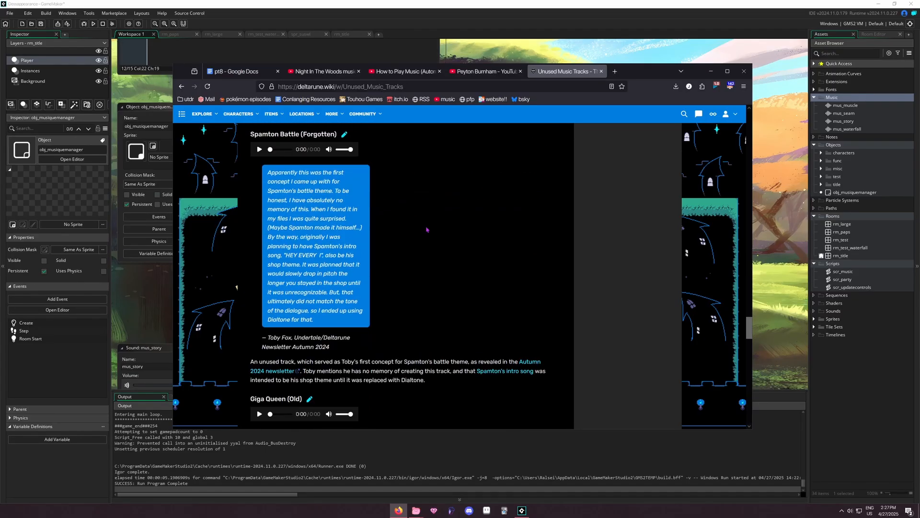
pyautogui.scroll(7, 399, 247)
pyautogui.scroll(1, 399, 247)
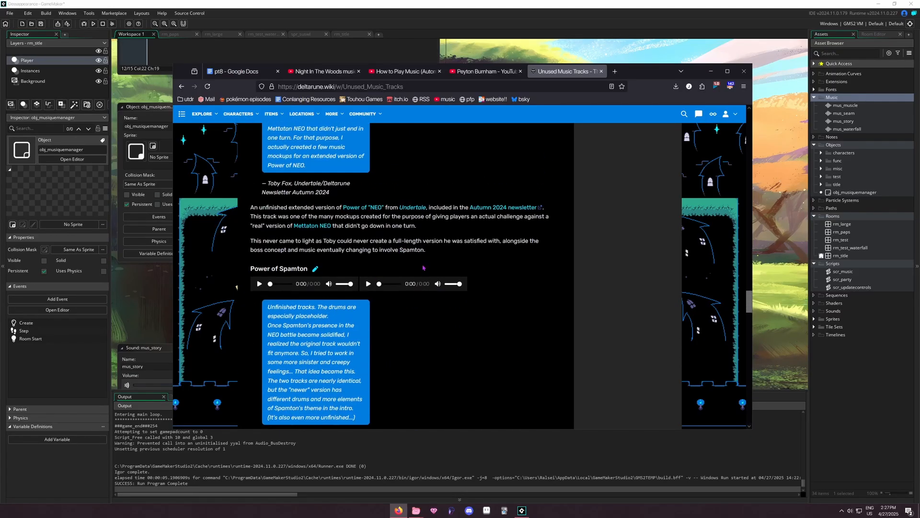
# - Save the second Power of Spamton audio as Power_of_SPAMTON_music.mp3 in the Dessappearance music folder
pyautogui.rightClick(410, 284)
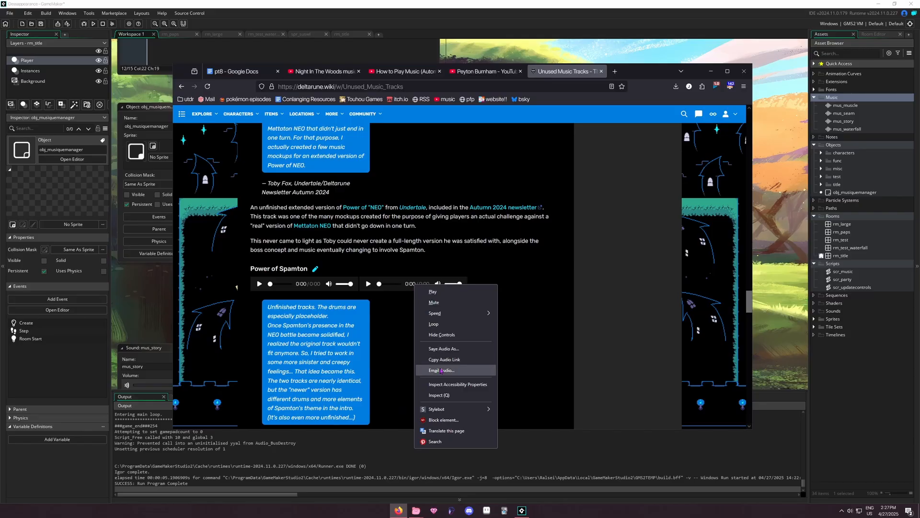
pyautogui.click(444, 349)
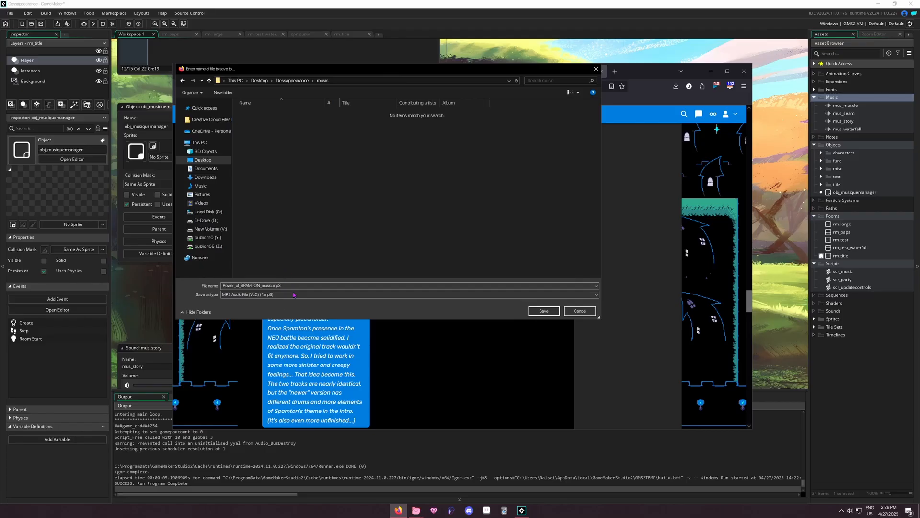
pyautogui.click(551, 310)
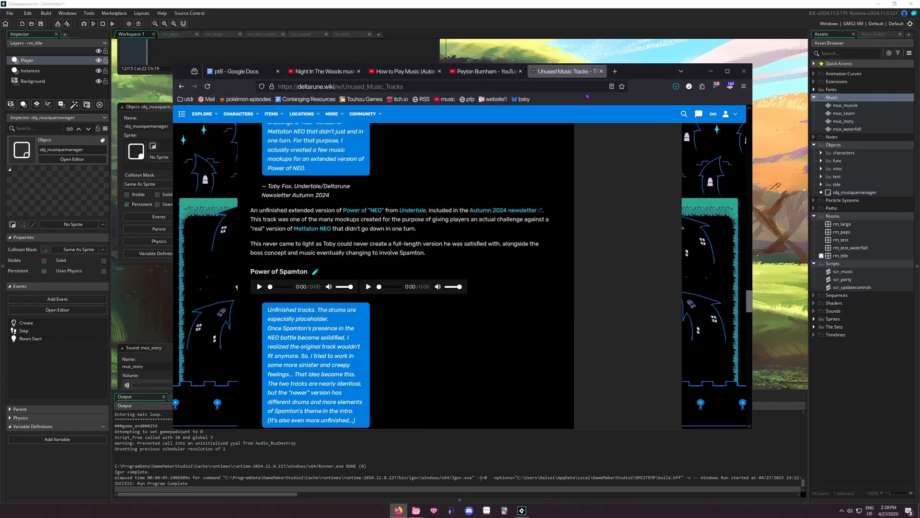
# - Switch back to GameMaker and create a sound named mus_neo in the Music group
pyautogui.hotkey('alt', 'Tab')
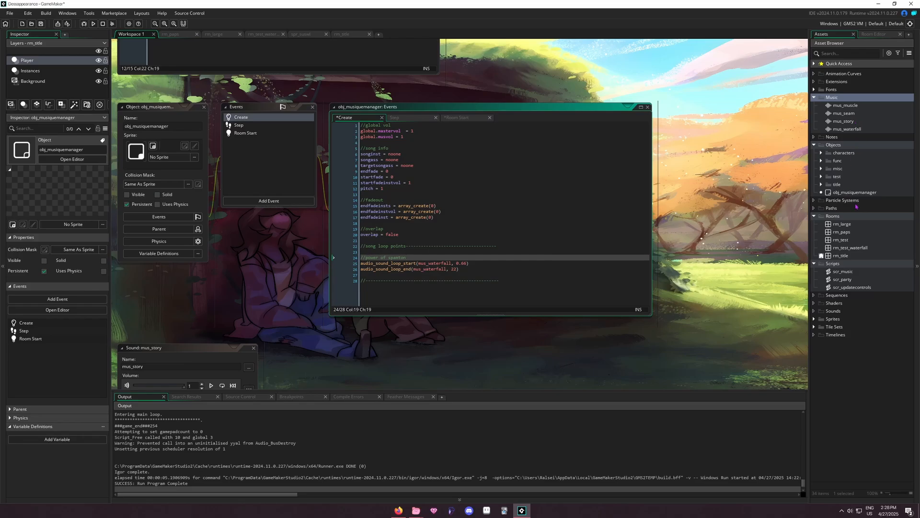
pyautogui.rightClick(847, 98)
pyautogui.moveTo(836, 102)
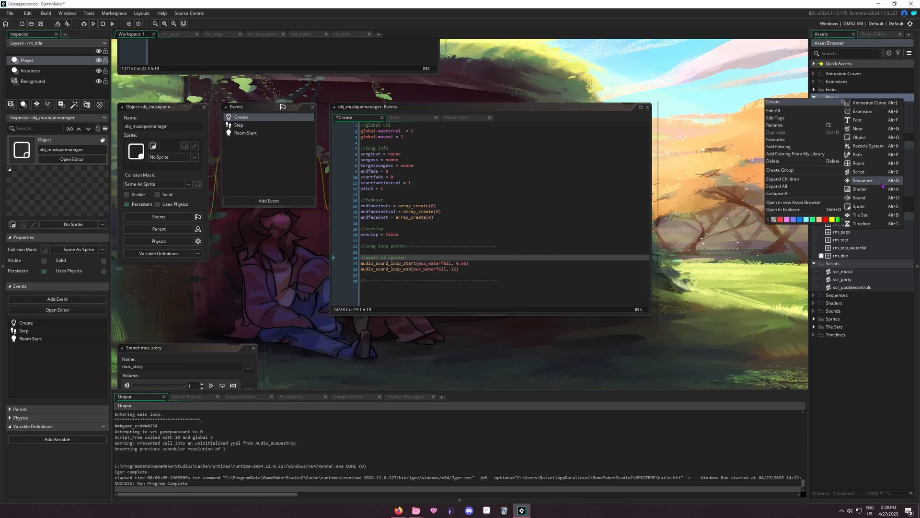
pyautogui.click(868, 198)
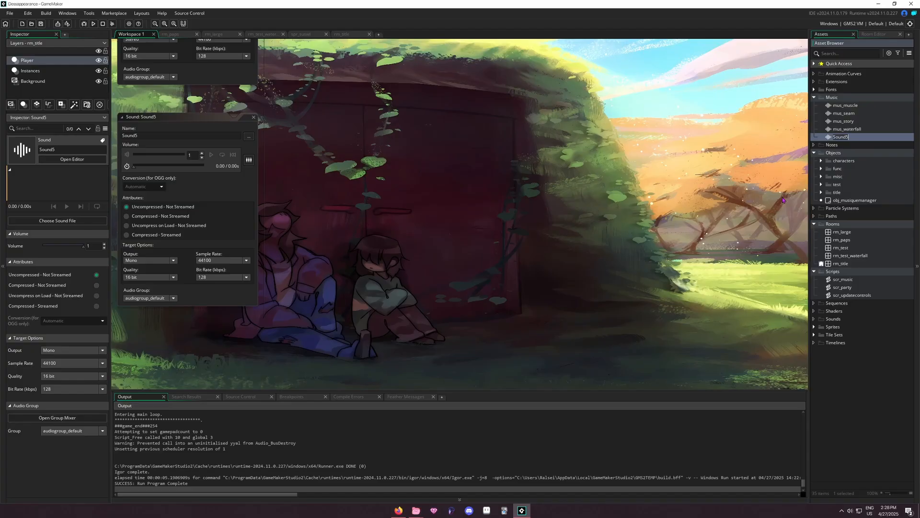
pyautogui.write('mus_pos')
pyautogui.write('neo')
pyautogui.press('Return')
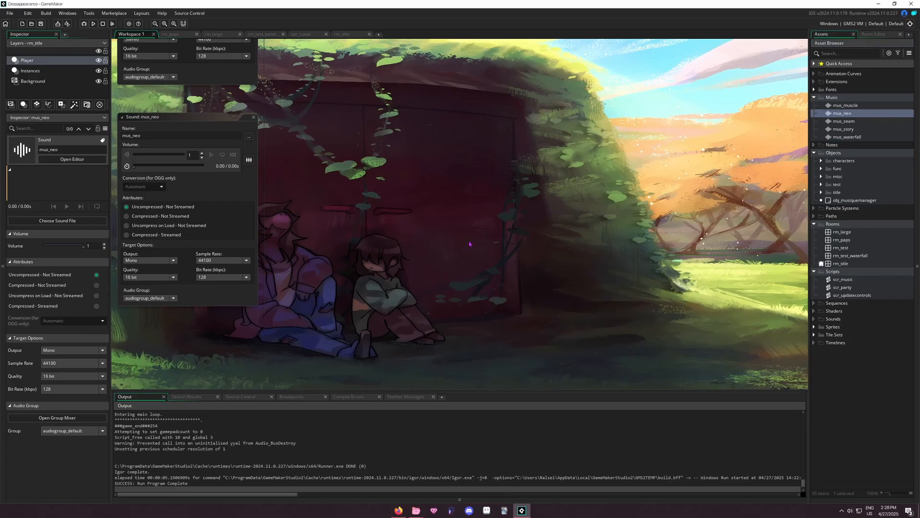
# - Load Power_of_SPAMTON_music.mp3 from the Dessappearance music folder on the Desktop into the mus_neo sound
pyautogui.click(245, 137)
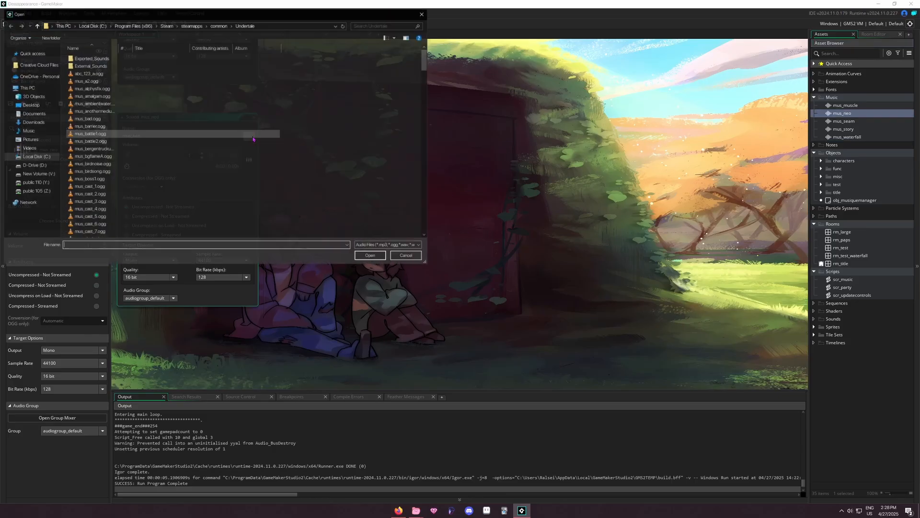
pyautogui.click(28, 105)
pyautogui.doubleClick(83, 67)
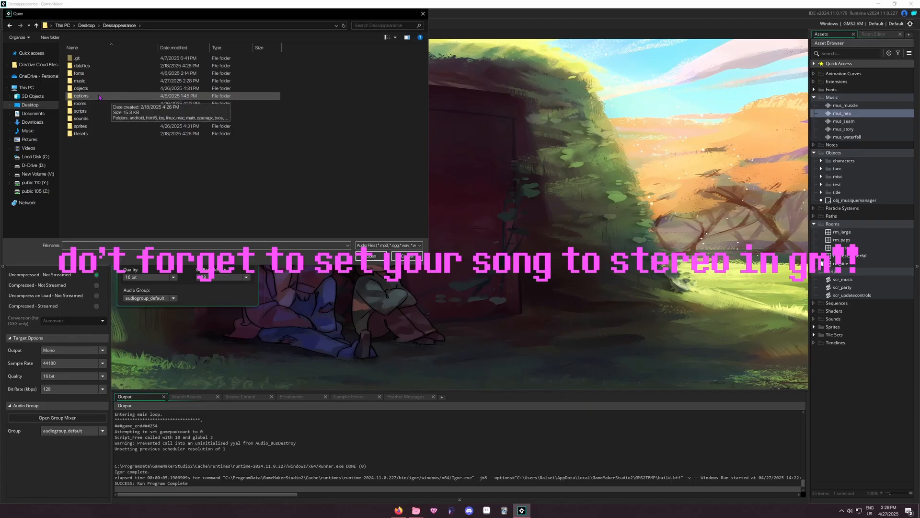
pyautogui.doubleClick(91, 81)
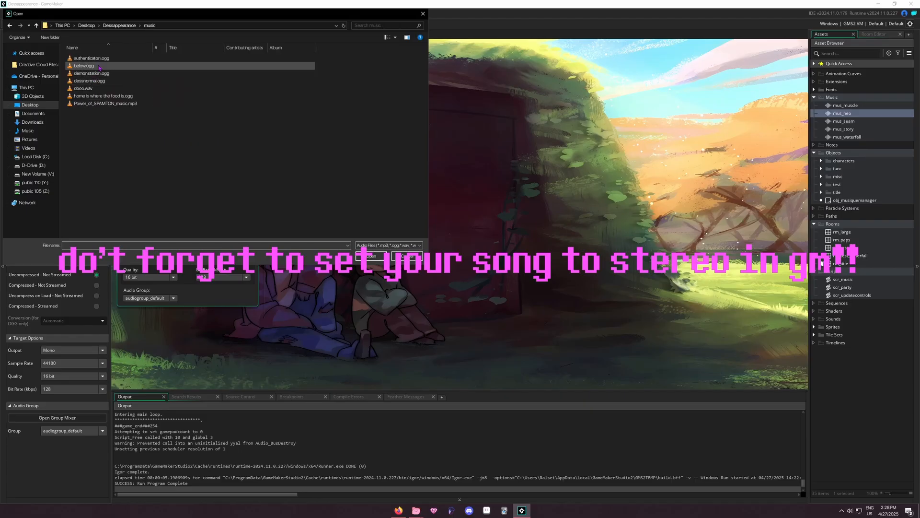
pyautogui.doubleClick(100, 104)
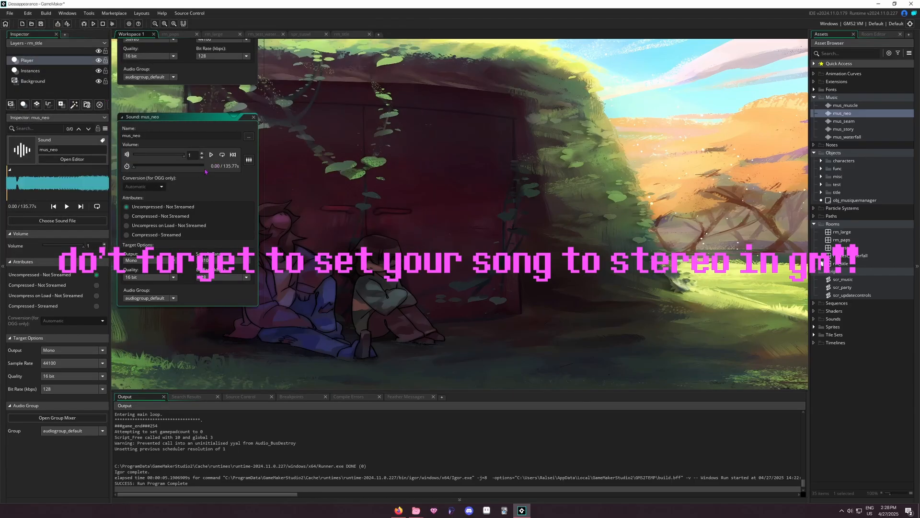
# - Preview mus_neo in the sound editor, replay it from near the start, and stop playback
pyautogui.click(211, 154)
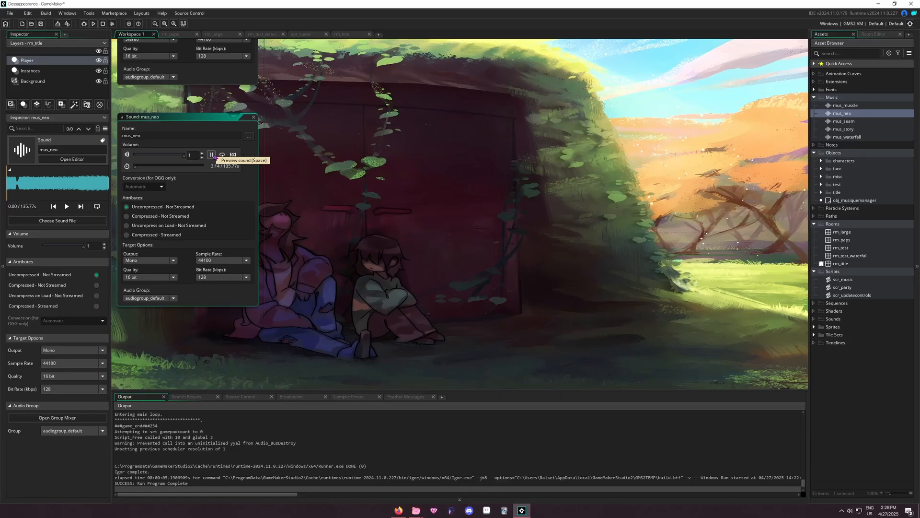
pyautogui.click(212, 155)
pyautogui.click(137, 166)
pyautogui.click(211, 155)
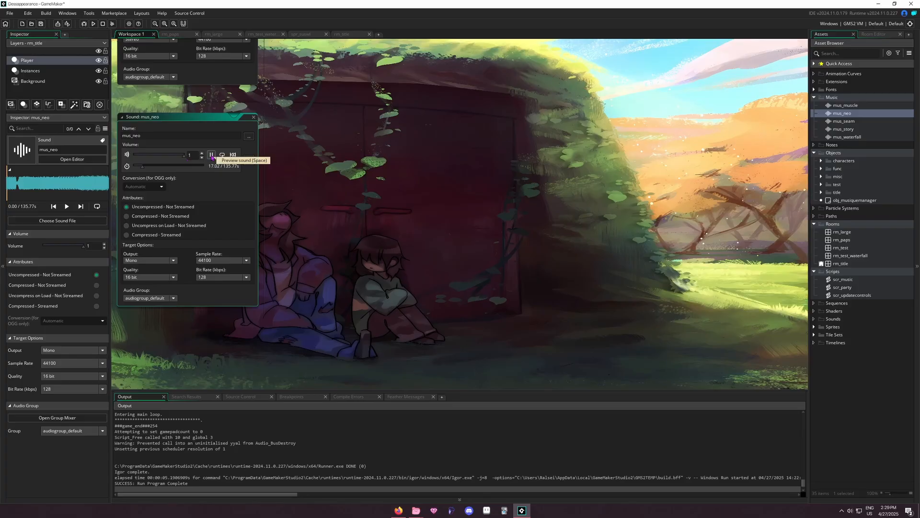
pyautogui.click(211, 155)
# - Reopen obj_musiquemanager and change the sound in the Create event's audio_sound_loop_start call to mus_neo
pyautogui.doubleClick(843, 201)
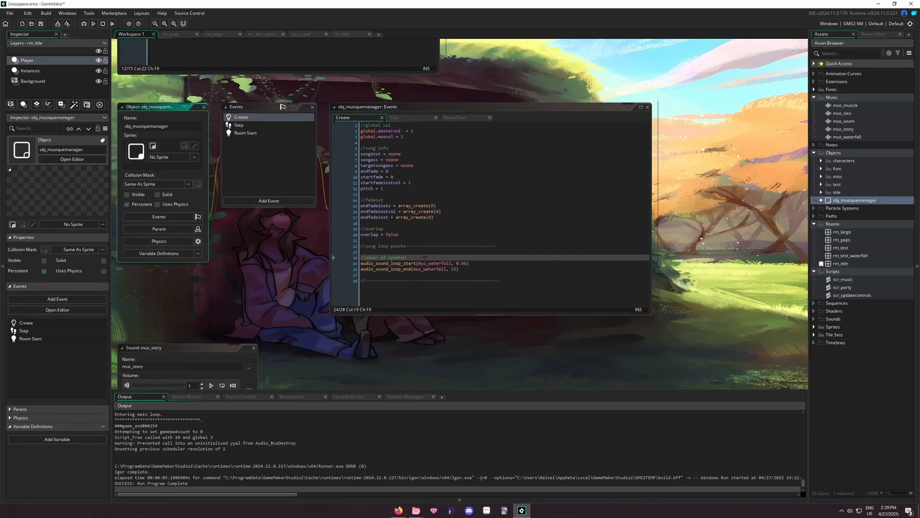
pyautogui.doubleClick(434, 263)
pyautogui.write('mus_')
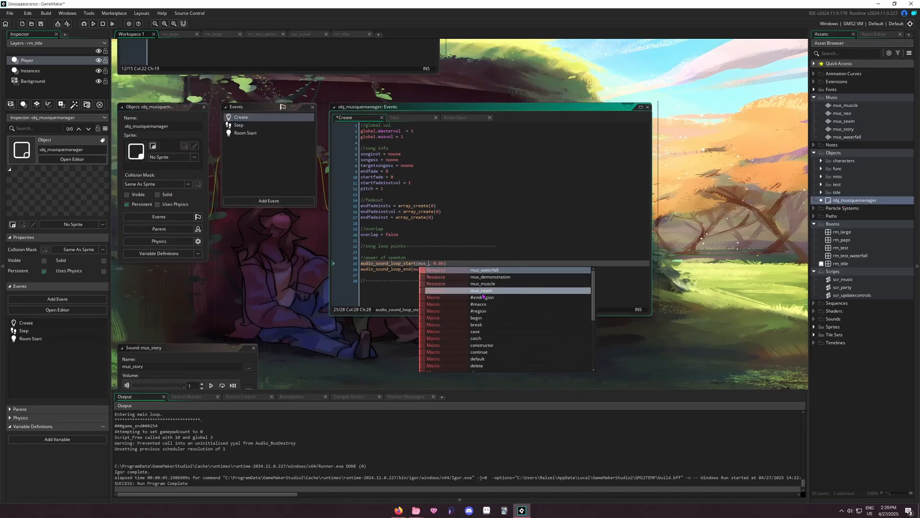
pyautogui.write('noe')
pyautogui.press('BackSpace')
pyautogui.press('BackSpace')
pyautogui.write('eo')
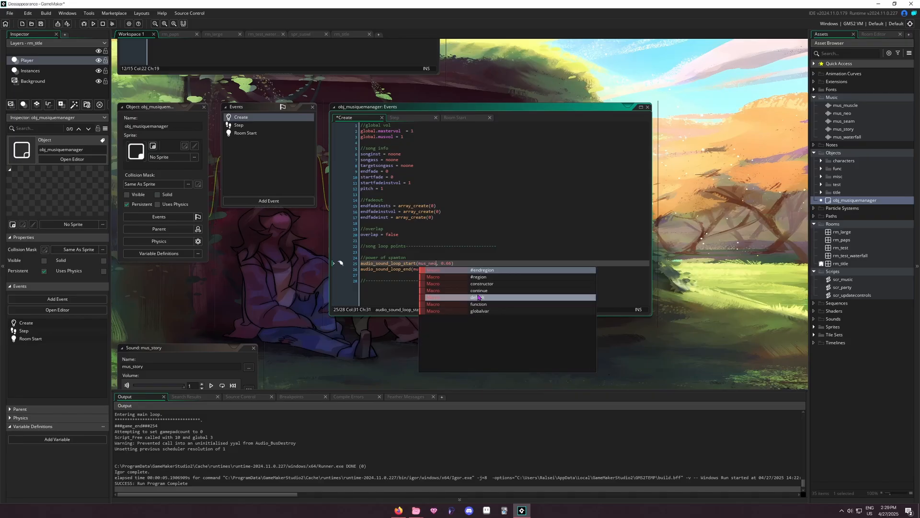
# - Change the sound in the Create event's audio_sound_loop_end call to mus_neo
pyautogui.click(403, 269)
pyautogui.doubleClick(437, 270)
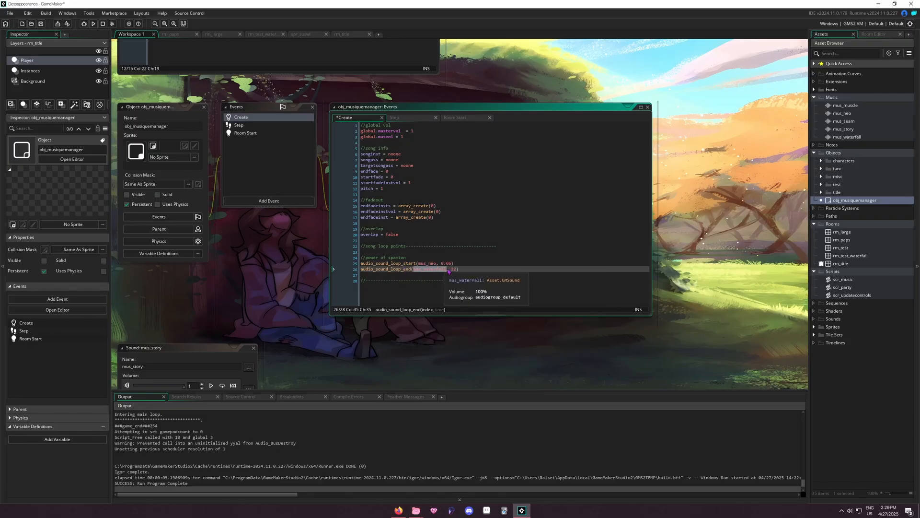
pyautogui.moveTo(446, 270); pyautogui.dragTo(423, 272)
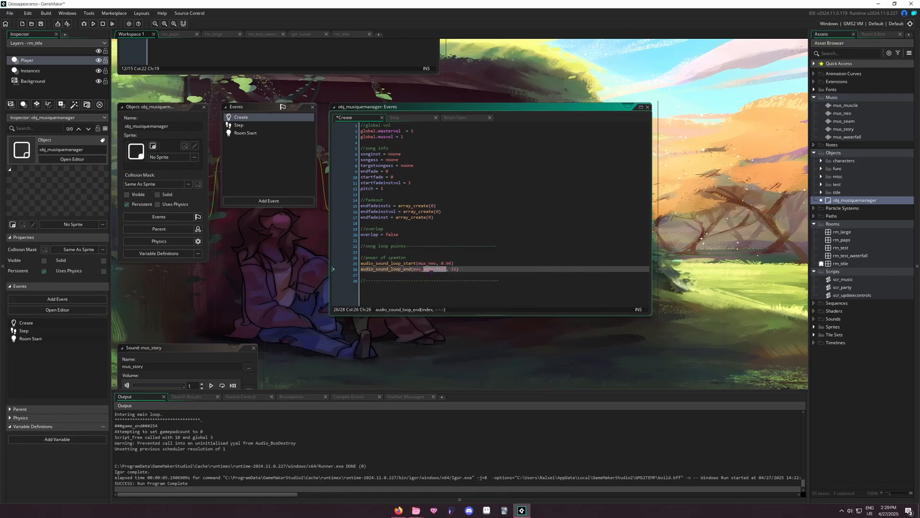
pyautogui.write('neo')
pyautogui.click(447, 269)
# - Examine the function names, sound arguments and time values in the loop start and loop end lines for Power of Spamton
pyautogui.doubleClick(389, 263)
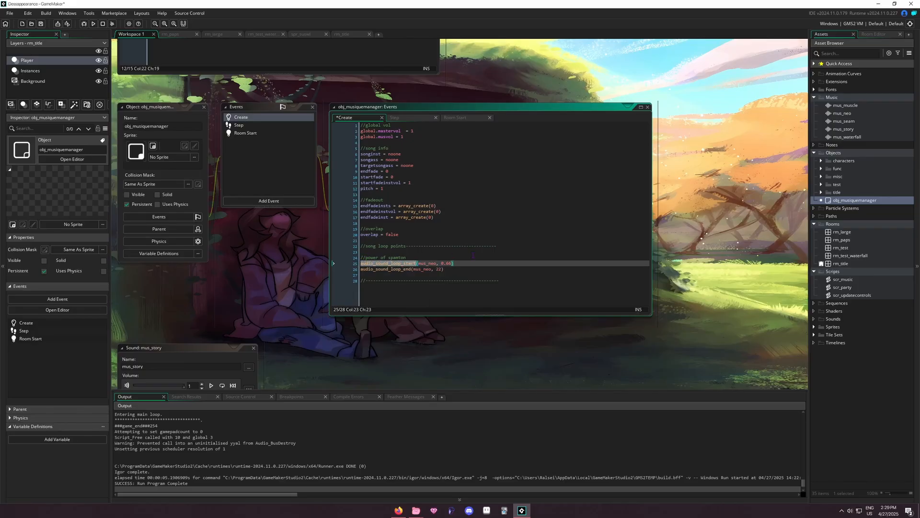
pyautogui.press('End')
pyautogui.click(423, 269)
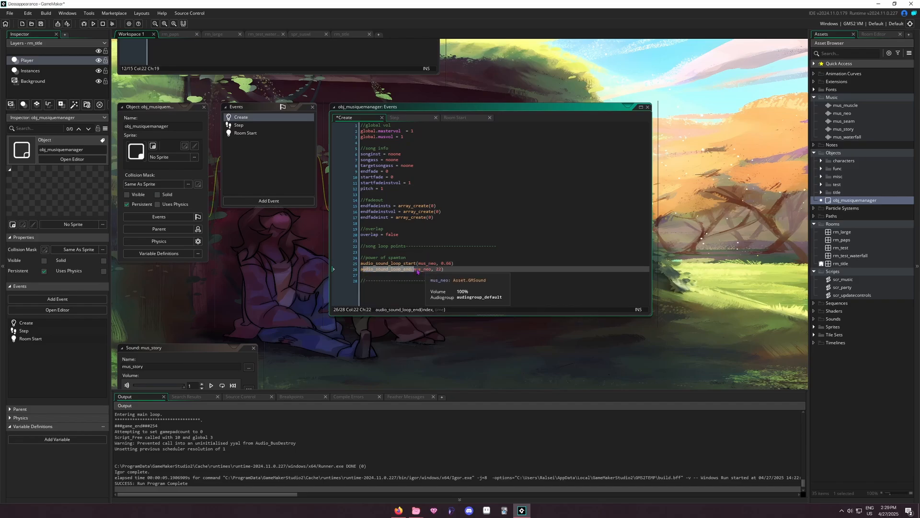
pyautogui.doubleClick(442, 263)
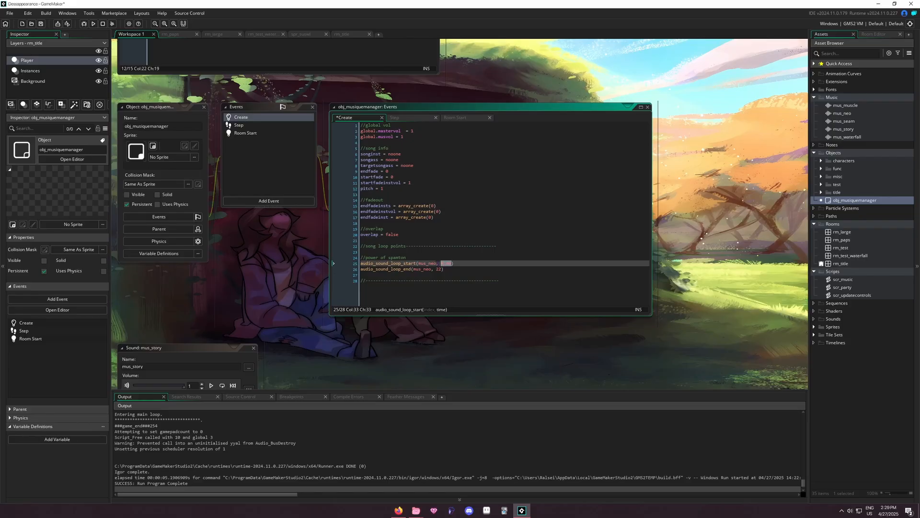
pyautogui.click(443, 269)
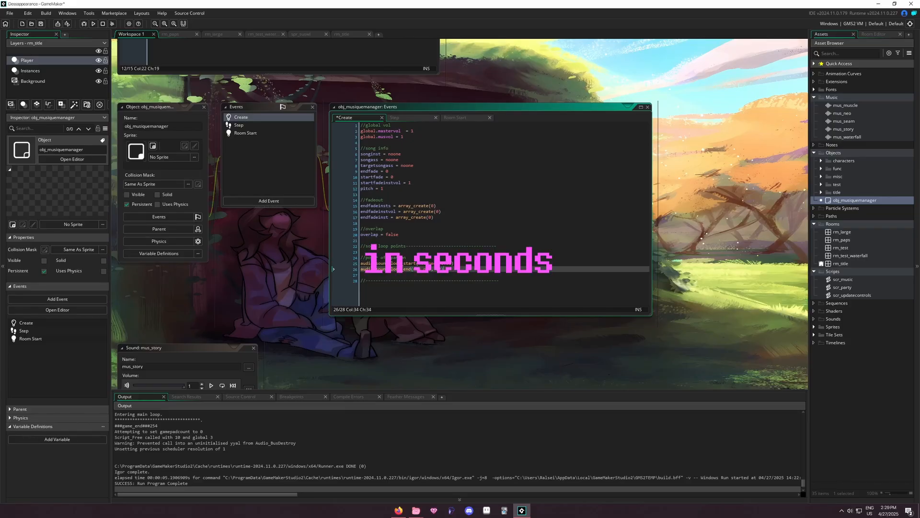
pyautogui.moveTo(443, 269); pyautogui.dragTo(363, 273)
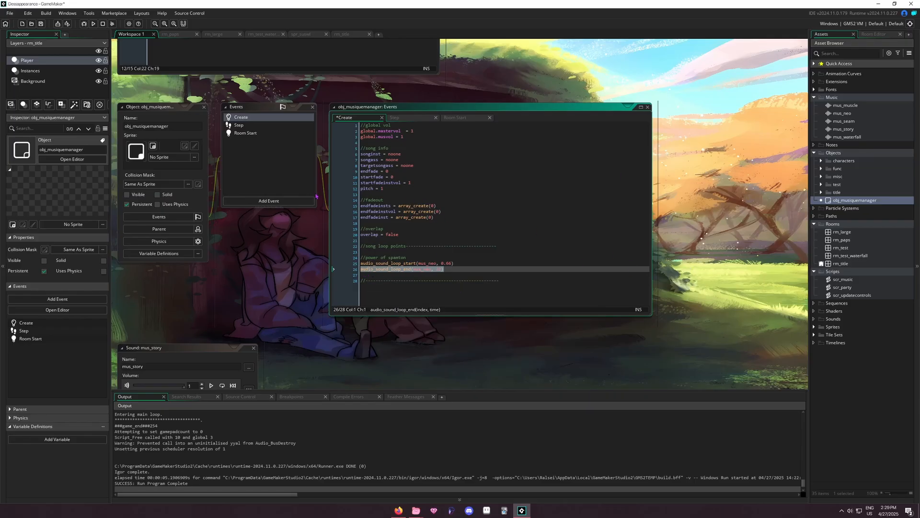
pyautogui.click(453, 269)
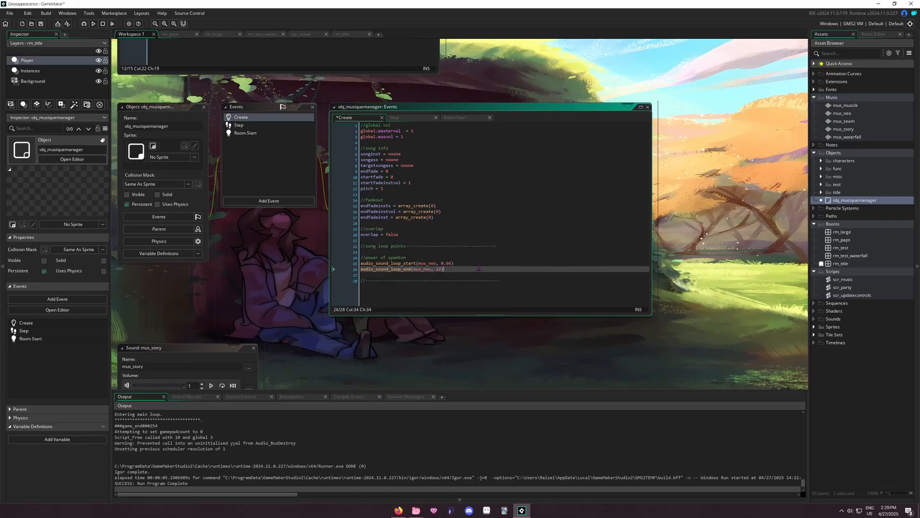
pyautogui.moveTo(461, 269); pyautogui.dragTo(465, 266)
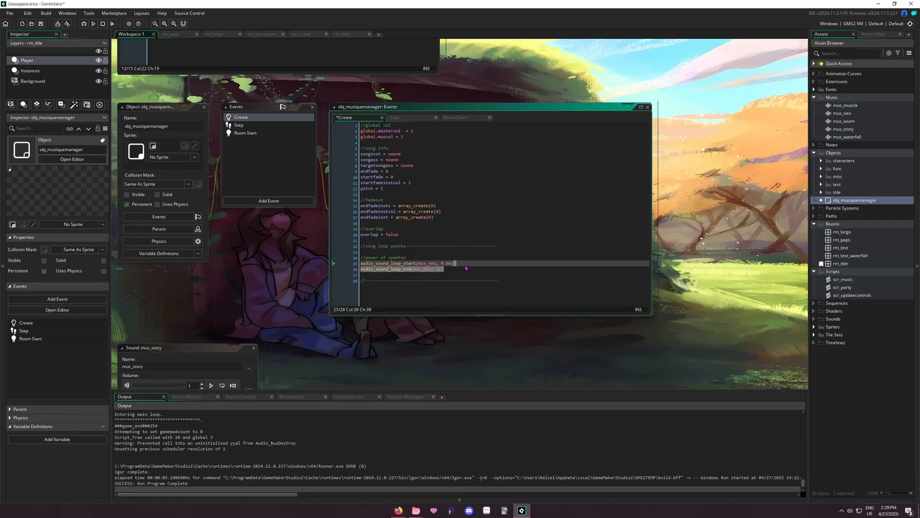
pyautogui.click(447, 269)
pyautogui.click(442, 269)
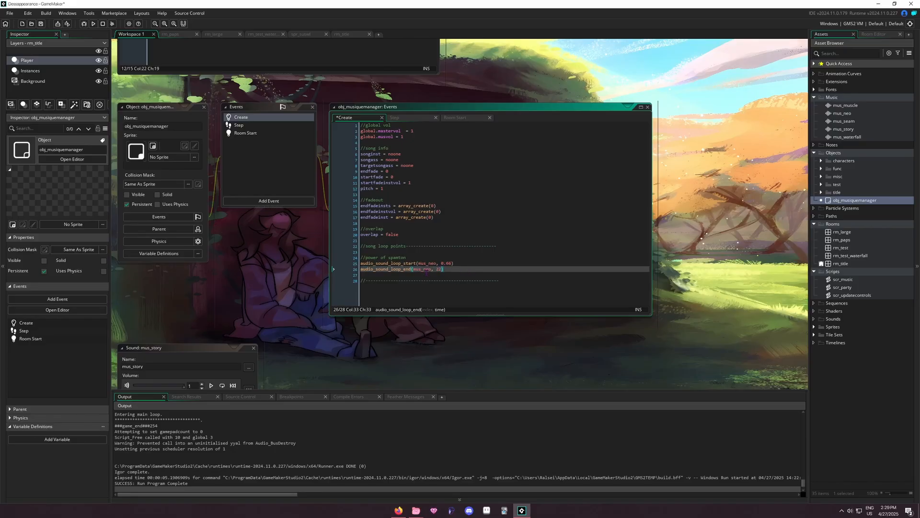
# - Switch to the Dessappearance music folder in File Explorer and open Power_of_SPAMTON_music.mp3 with Audacity
pyautogui.moveTo(416, 510)
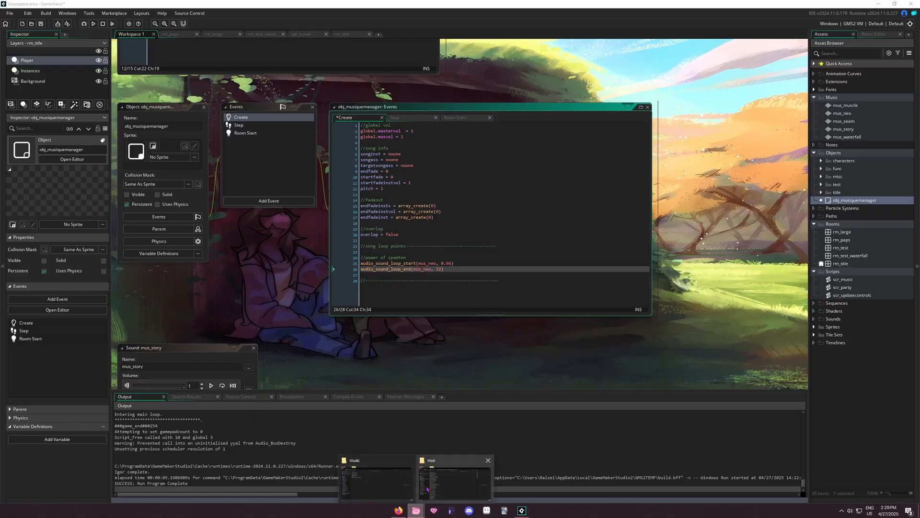
pyautogui.moveTo(427, 489)
pyautogui.click(376, 479)
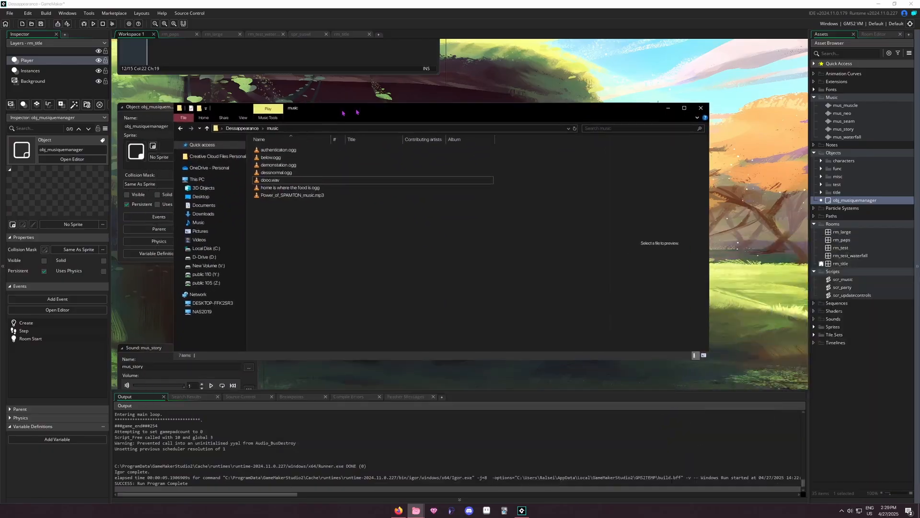
pyautogui.moveTo(410, 184); pyautogui.dragTo(420, 206)
pyautogui.click(374, 289)
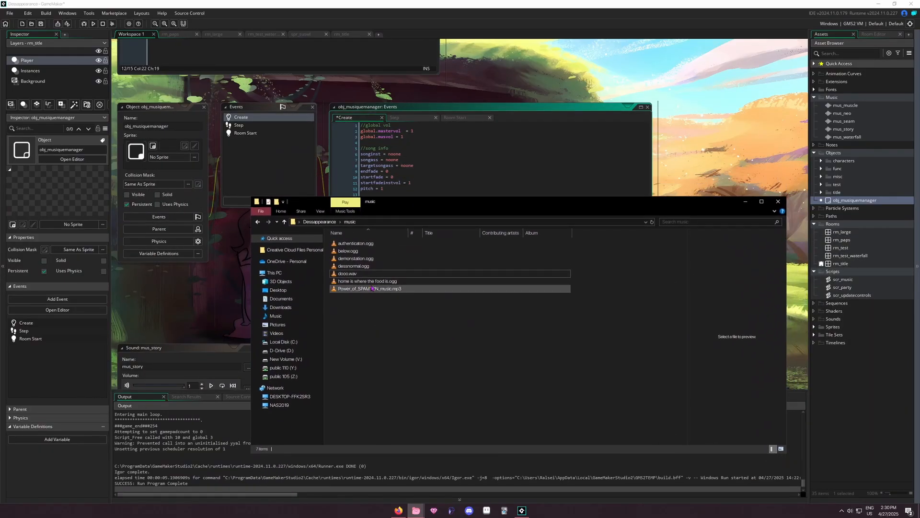
pyautogui.rightClick(375, 290)
pyautogui.moveTo(398, 175)
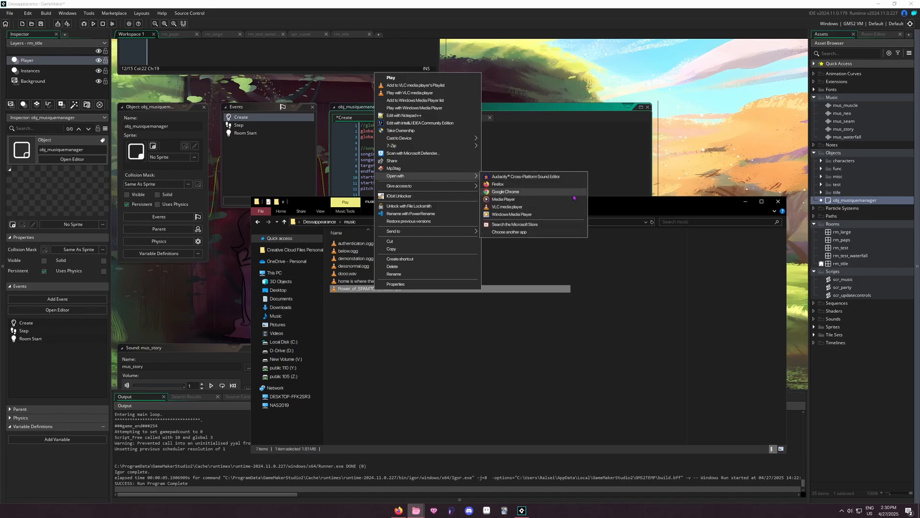
pyautogui.click(546, 177)
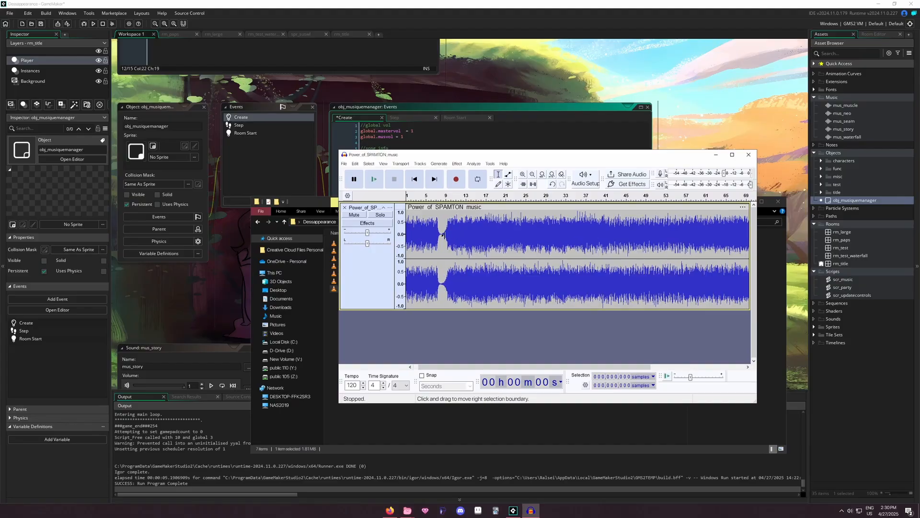
# - Play the track from the loud onset after the quiet passage, stop playback, and place the cursor at about 16.58 s
pyautogui.keyDown('ctrl'); pyautogui.scroll(5, 444, 235); pyautogui.keyUp('ctrl')
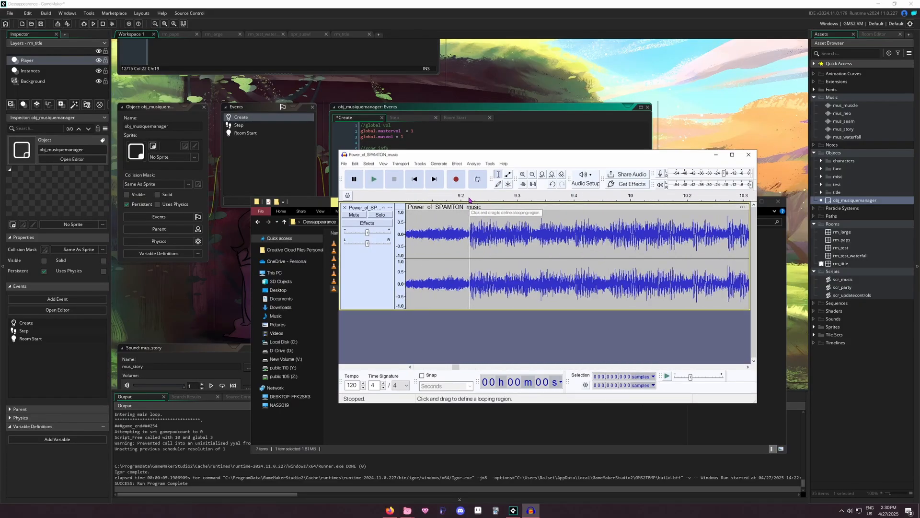
pyautogui.click(469, 200)
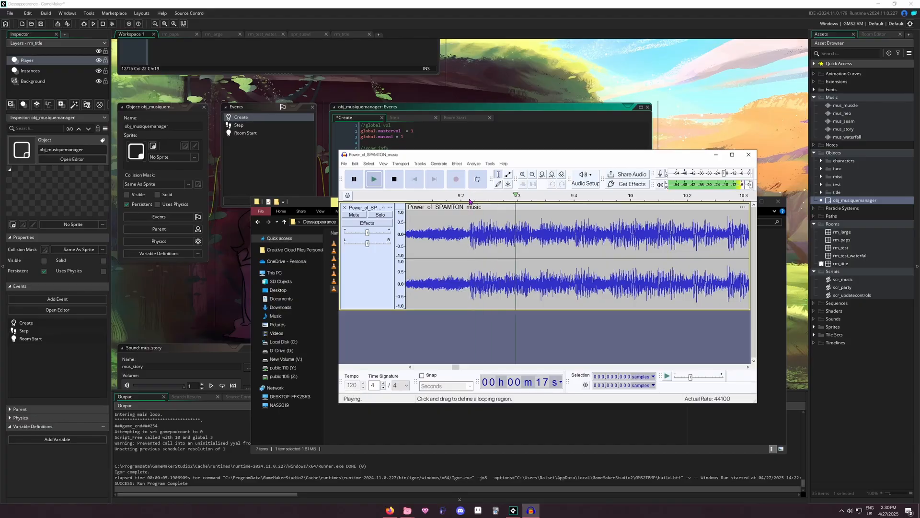
pyautogui.press('space')
pyautogui.click(469, 232)
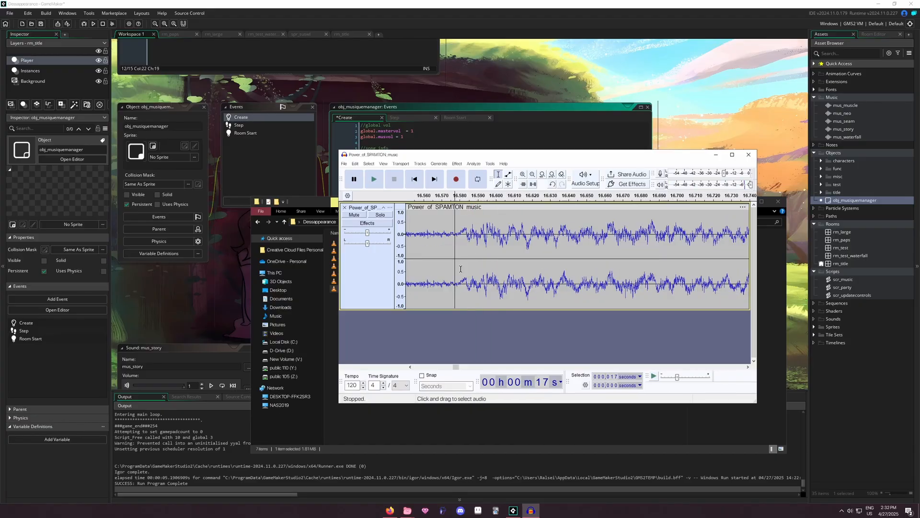
# - Switch the timeline ruler to Beats and Measures and return it to Minutes and Seconds
pyautogui.rightClick(459, 196)
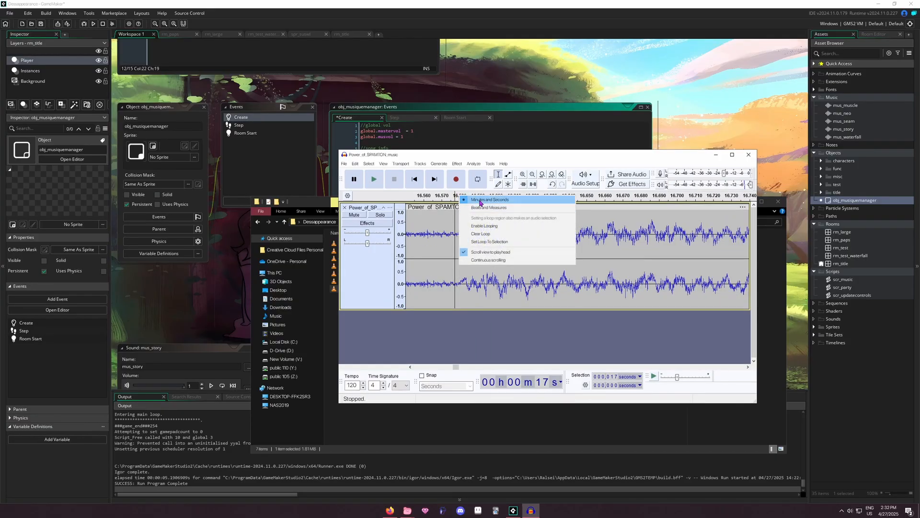
pyautogui.rightClick(441, 196)
pyautogui.click(473, 206)
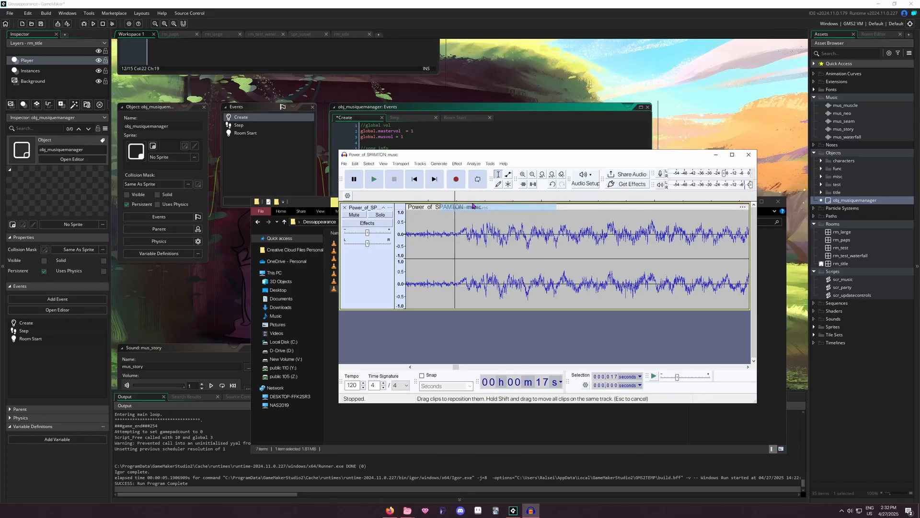
pyautogui.rightClick(473, 198)
pyautogui.click(499, 204)
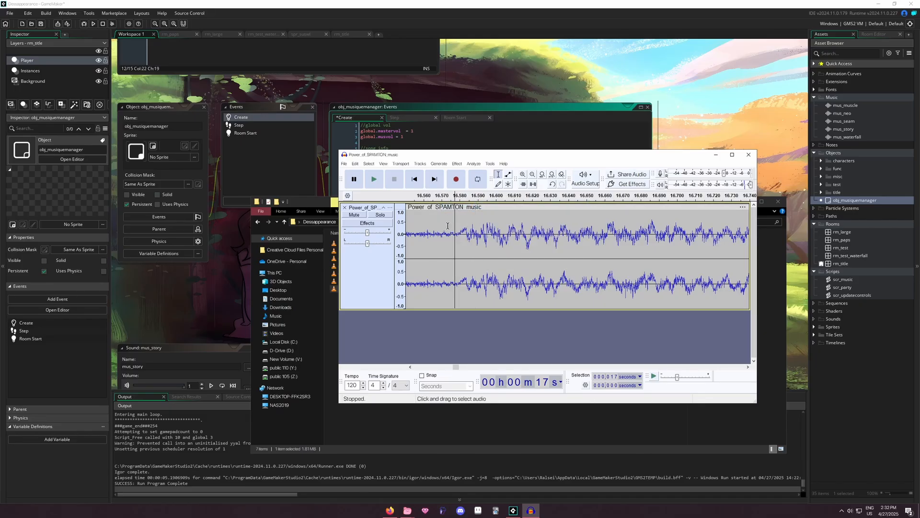
# - Read the cursor's exact time on the ruler, switch back to GameMaker, and set mus_neo's loop start time to 15.577
pyautogui.keyDown('ctrl'); pyautogui.scroll(4, 450, 224); pyautogui.keyUp('ctrl')
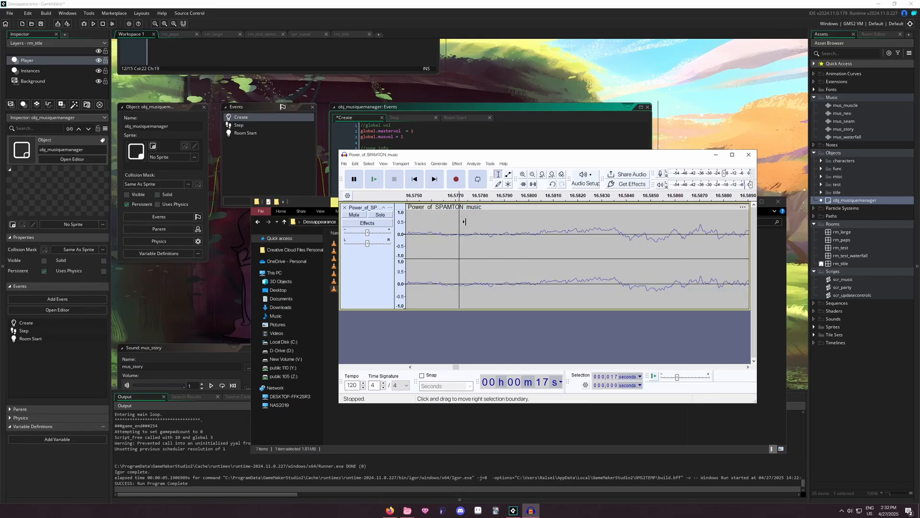
pyautogui.keyDown('ctrl'); pyautogui.scroll(3, 462, 223); pyautogui.keyUp('ctrl')
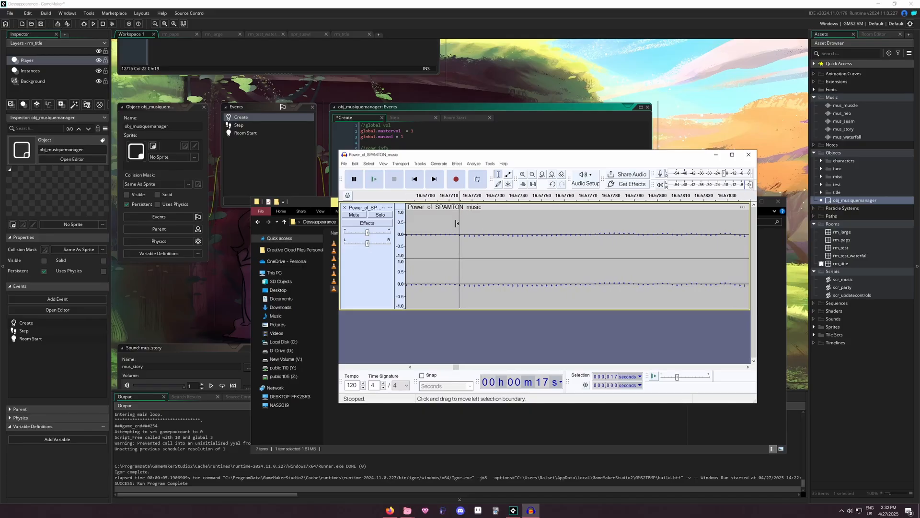
pyautogui.keyDown('ctrl'); pyautogui.scroll(1, 455, 207); pyautogui.keyUp('ctrl')
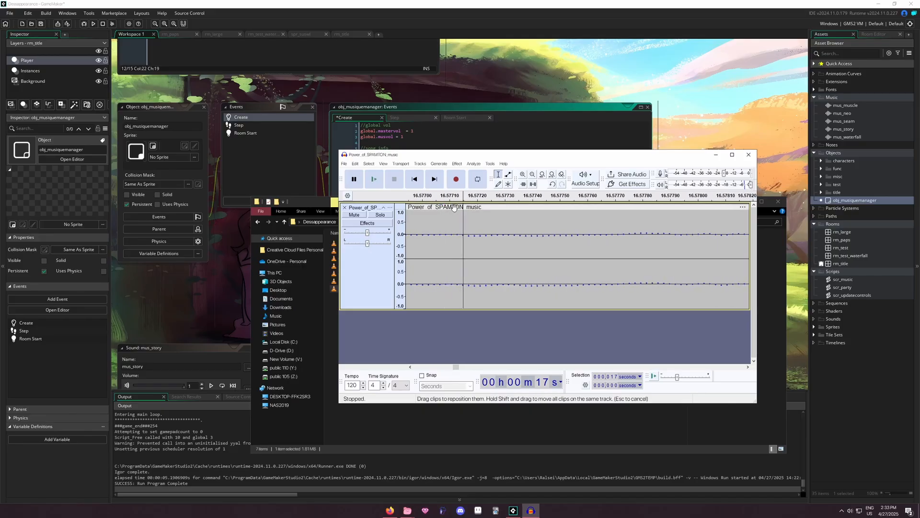
pyautogui.keyDown('ctrl'); pyautogui.scroll(2, 454, 207); pyautogui.keyUp('ctrl')
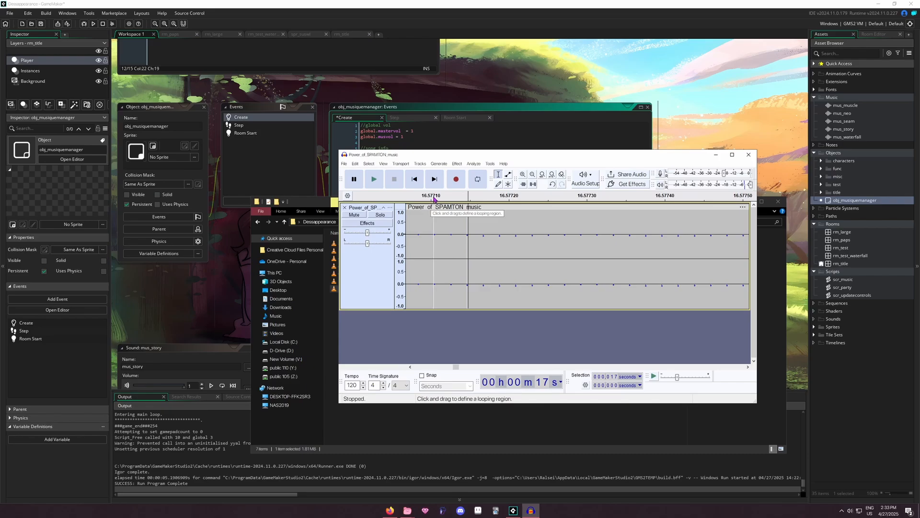
pyautogui.click(460, 142)
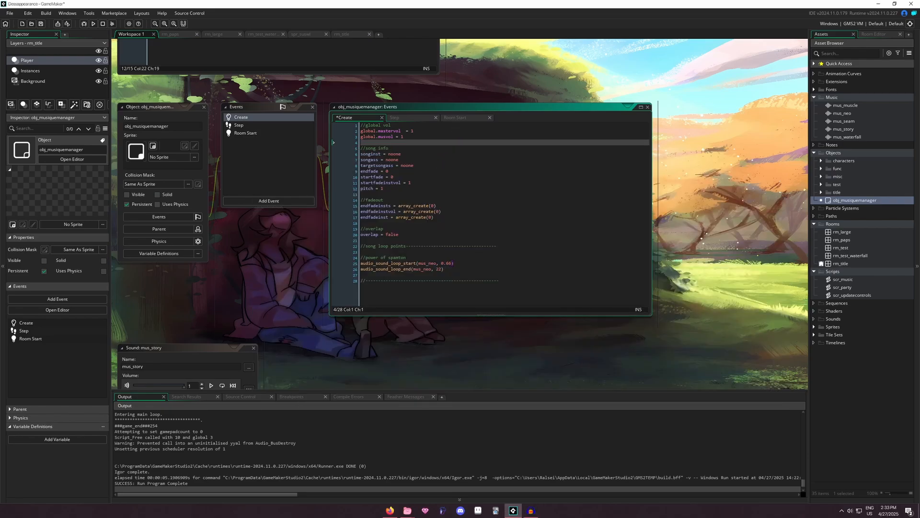
pyautogui.moveTo(453, 263); pyautogui.dragTo(442, 263)
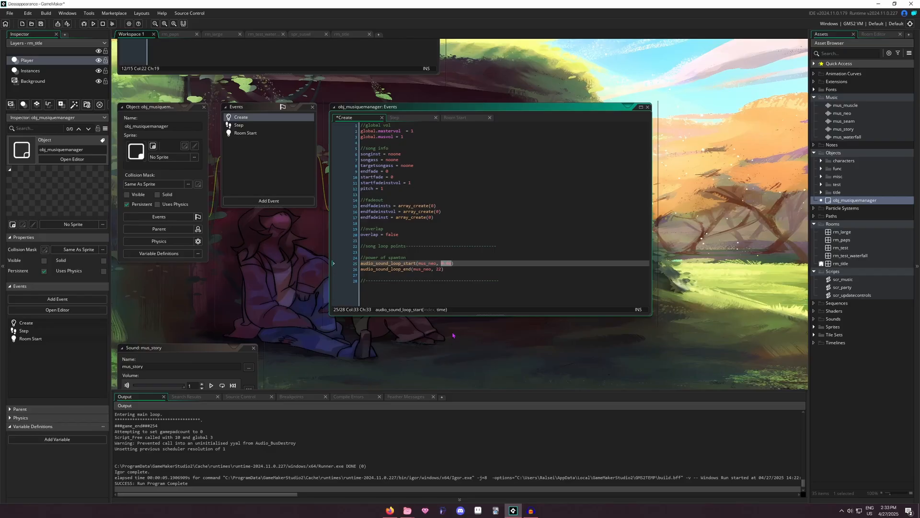
pyautogui.write('15.577')
pyautogui.click(439, 269)
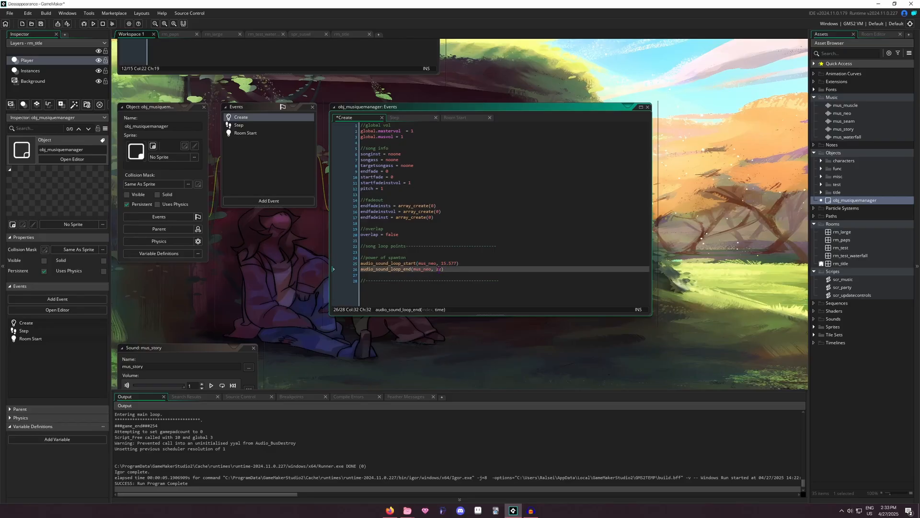
# - Switch back to Audacity, play the last seconds of the track, and examine the waveform where the music ends
pyautogui.click(531, 510)
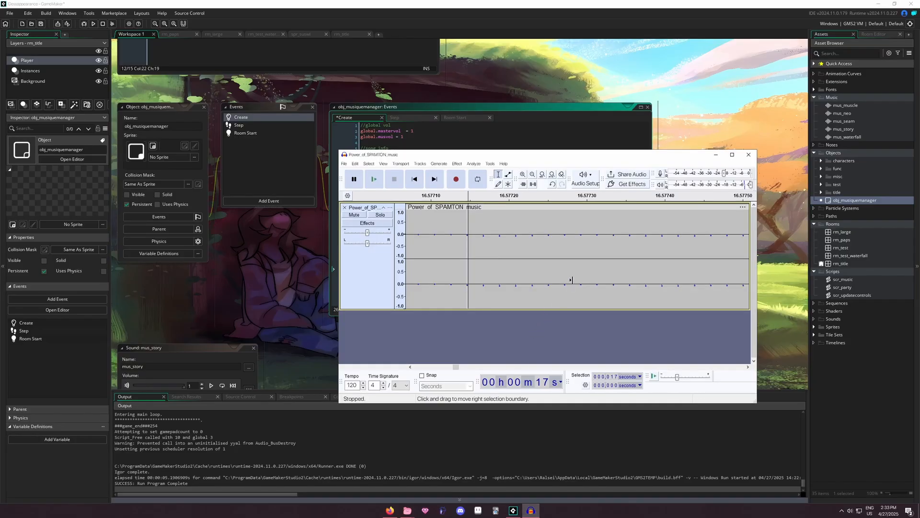
pyautogui.keyDown('ctrl'); pyautogui.scroll(-10, 625, 272); pyautogui.keyUp('ctrl')
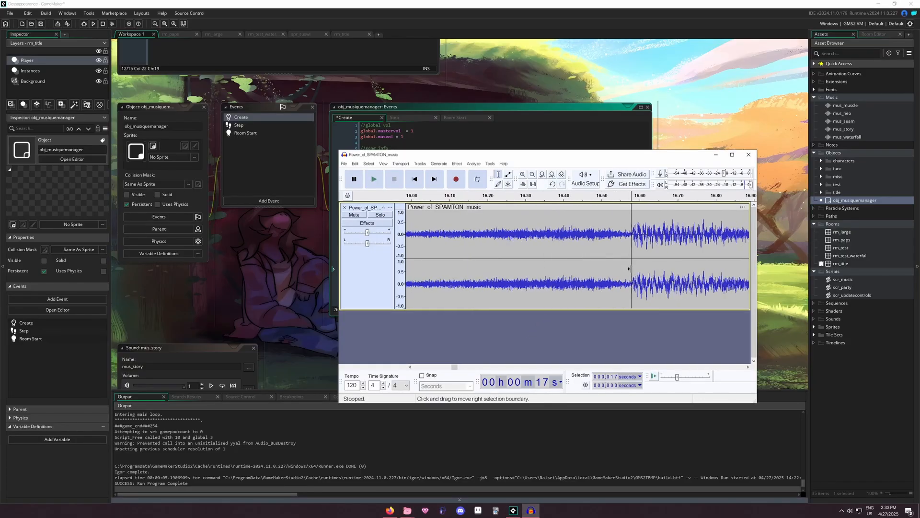
pyautogui.keyDown('ctrl'); pyautogui.scroll(-3, 684, 267); pyautogui.keyUp('ctrl')
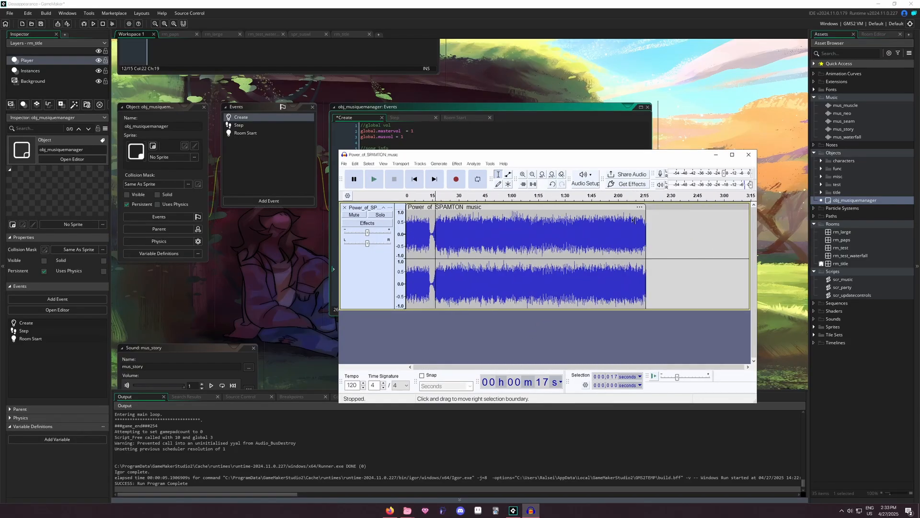
pyautogui.click(643, 199)
pyautogui.keyDown('ctrl'); pyautogui.scroll(7, 650, 241); pyautogui.keyUp('ctrl')
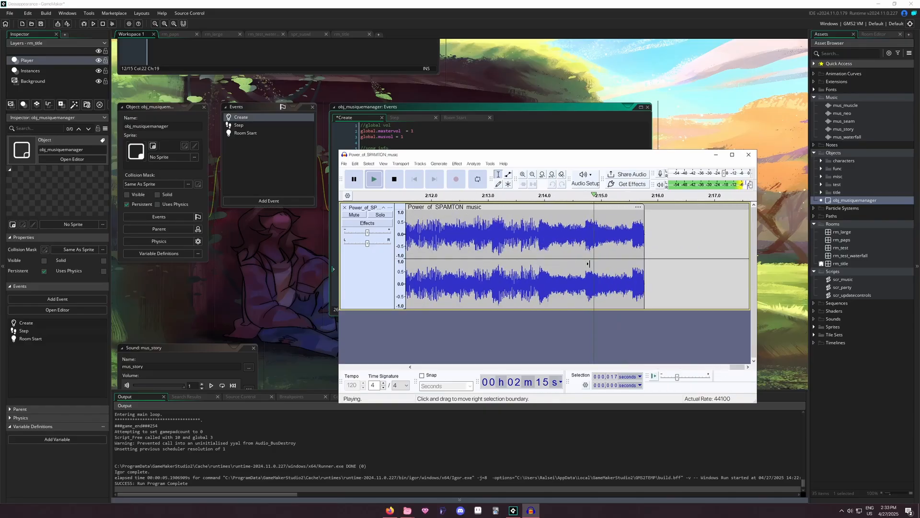
pyautogui.keyDown('ctrl'); pyautogui.scroll(3, 734, 255); pyautogui.keyUp('ctrl')
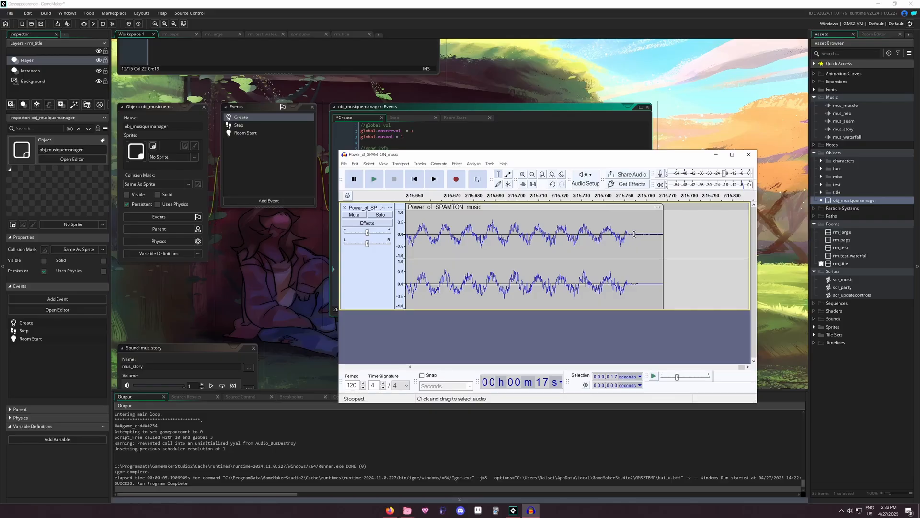
# - Play from the point where the music fades out, about 2:15.757, and clear the looping region on the timeline
pyautogui.click(635, 197)
pyautogui.click(637, 196)
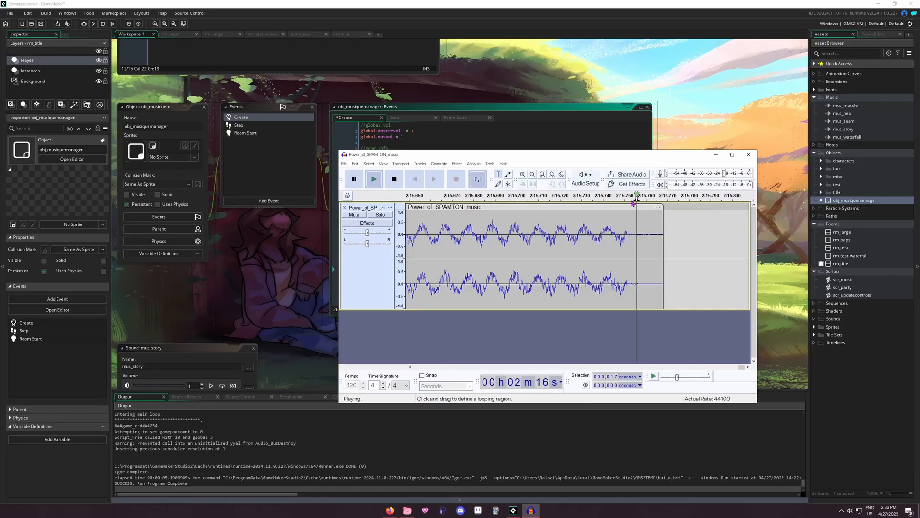
pyautogui.rightClick(631, 199)
pyautogui.click(644, 237)
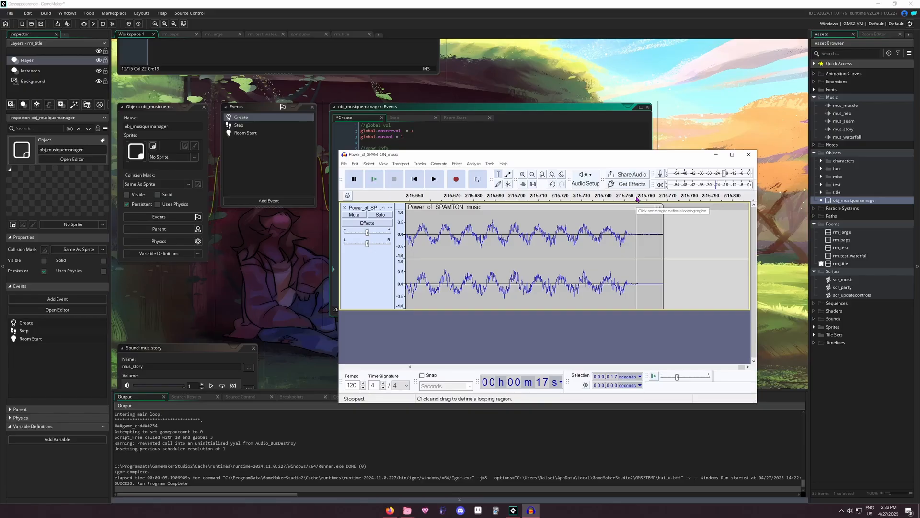
# - Read the exact time where the waveform ends, switch back to GameMaker, and set mus_neo's loop end time to 135.75
pyautogui.keyDown('ctrl'); pyautogui.scroll(4, 630, 212); pyautogui.keyUp('ctrl')
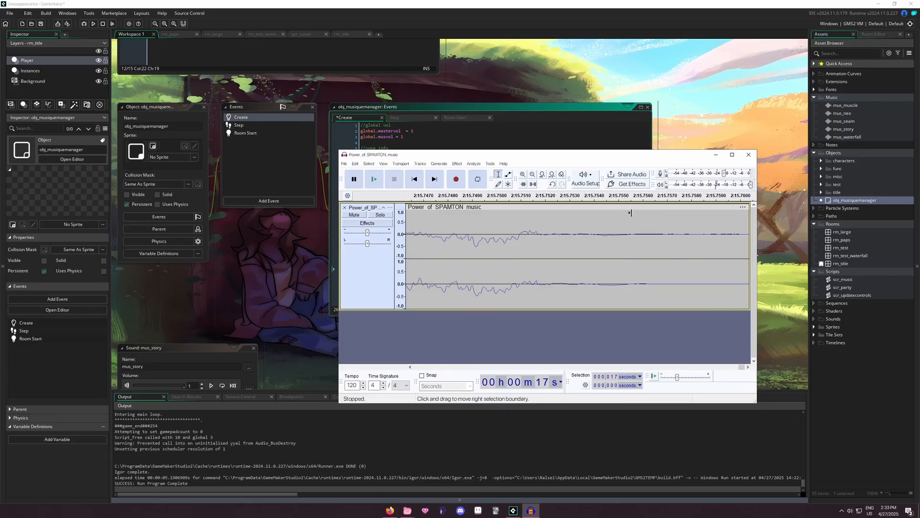
pyautogui.keyDown('ctrl'); pyautogui.scroll(-1, 631, 213); pyautogui.keyUp('ctrl')
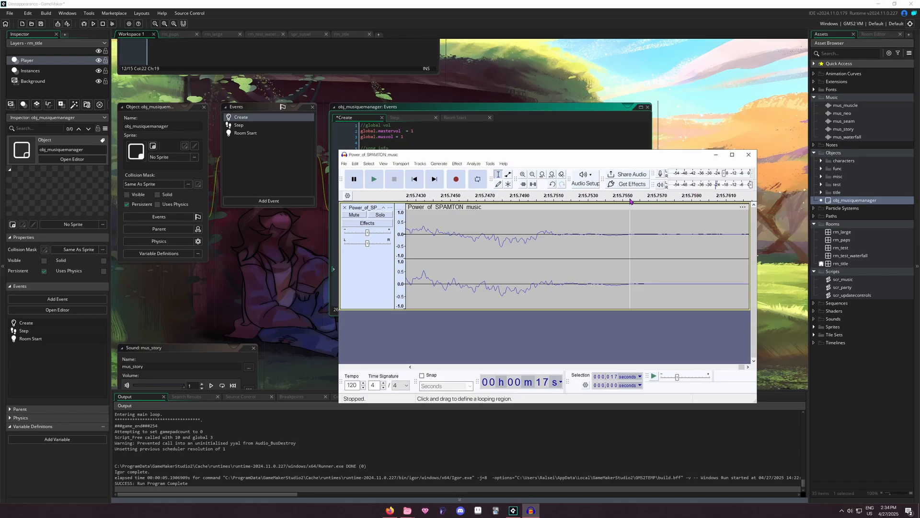
pyautogui.click(461, 132)
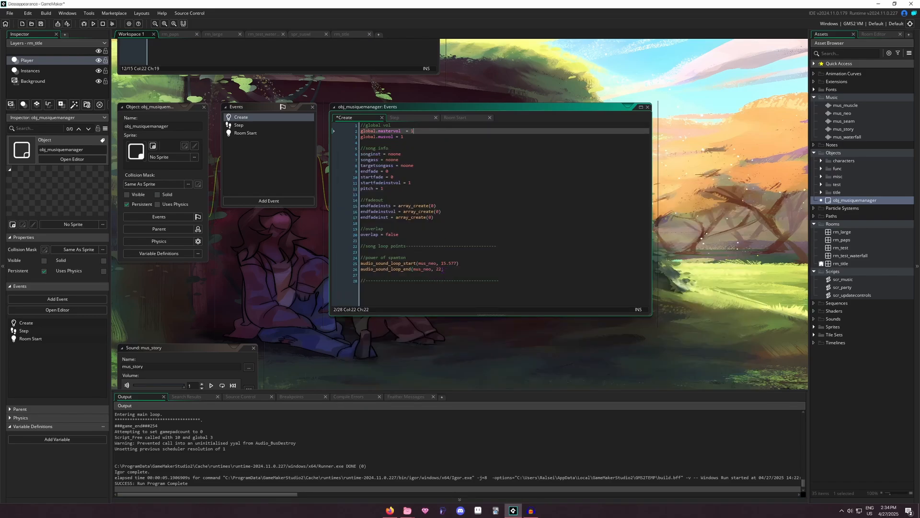
pyautogui.click(439, 269)
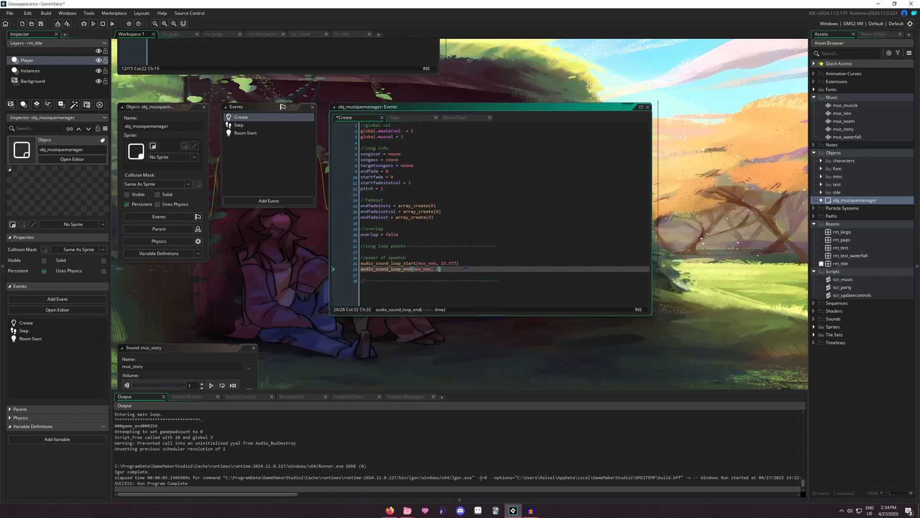
pyautogui.write('135.75')
pyautogui.click(470, 269)
# - Make the Room Start event play mus_neo in rm_title, then run the game to hear the loop and close it
pyautogui.click(462, 117)
pyautogui.click(416, 131)
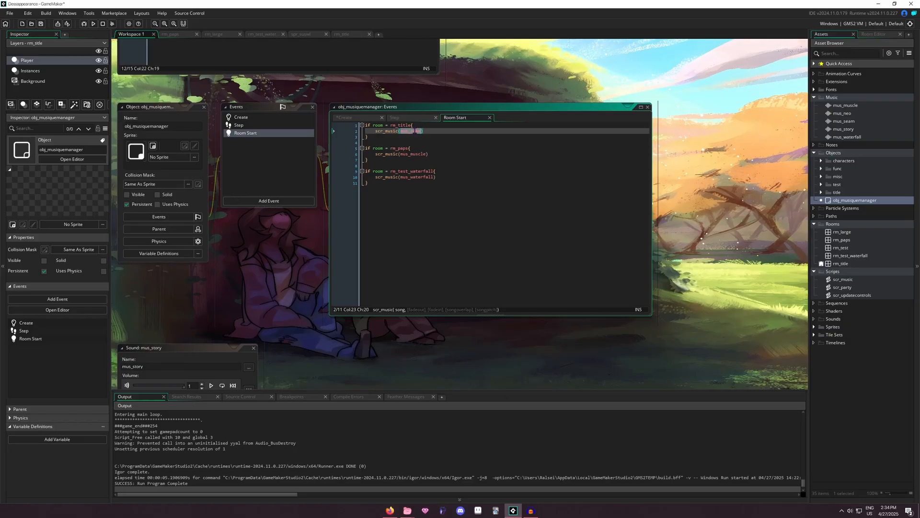
pyautogui.write('m')
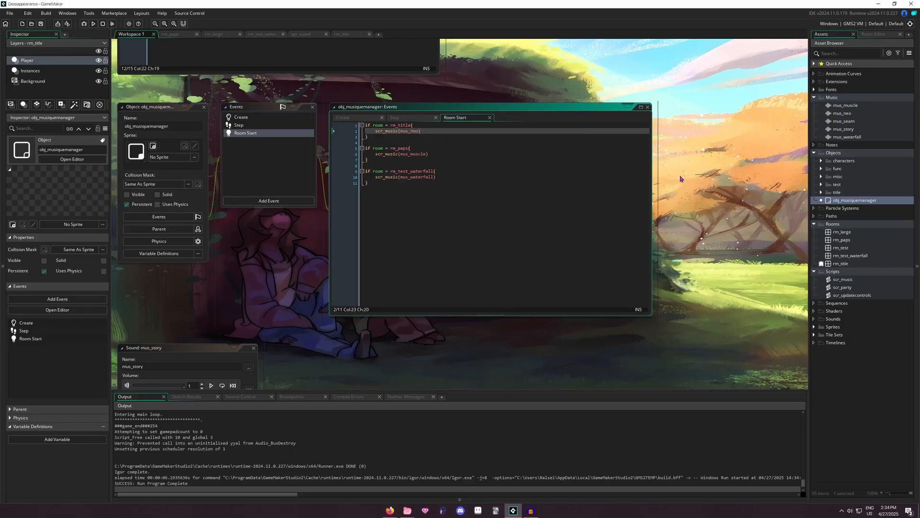
pyautogui.press('F5')
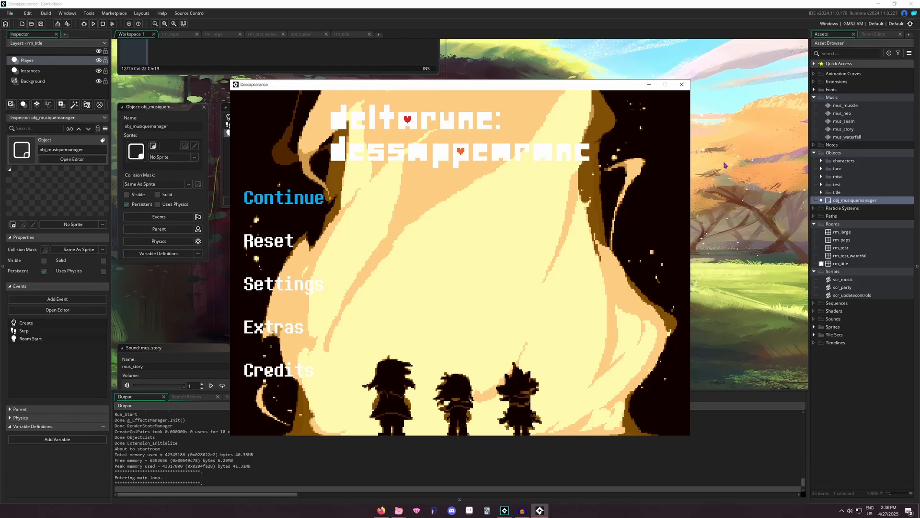
pyautogui.click(682, 85)
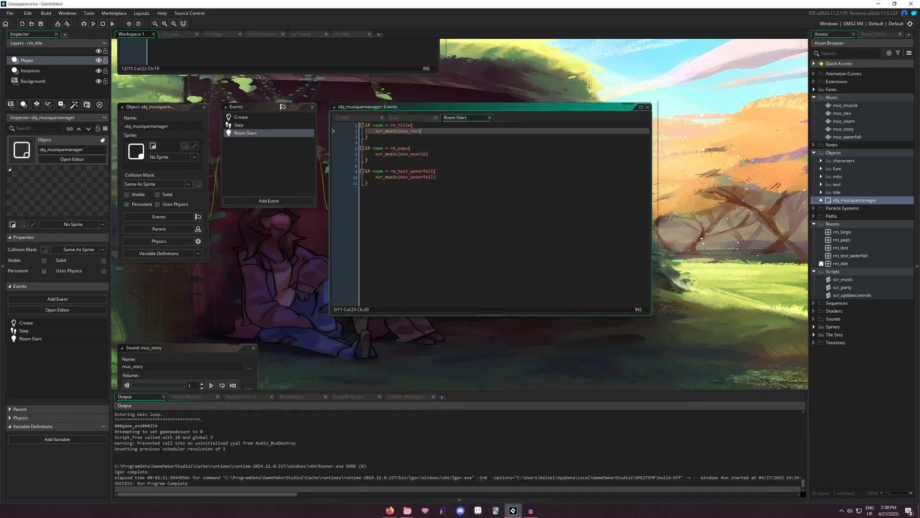
# - Switch to Audacity, play the track from about 16.6 seconds, and examine the exact time where the looping section begins
pyautogui.click(531, 511)
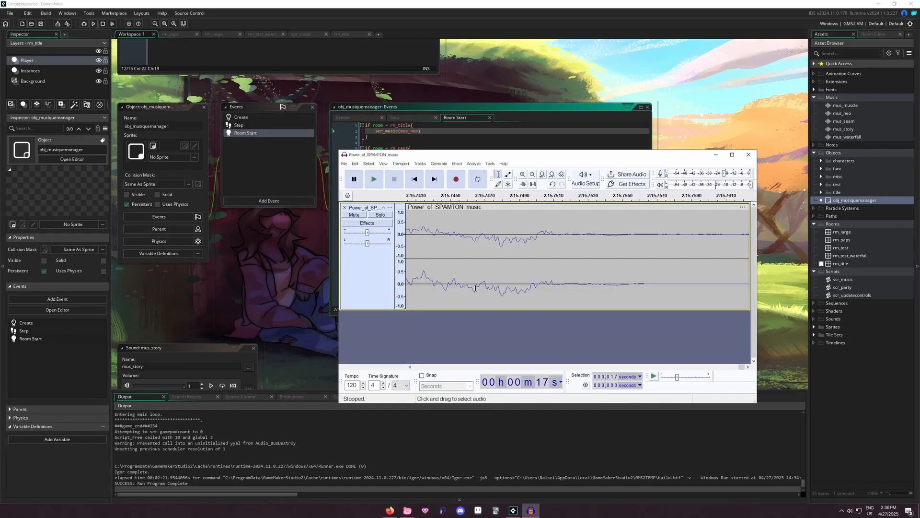
pyautogui.keyDown('ctrl'); pyautogui.scroll(-7, 480, 294); pyautogui.keyUp('ctrl')
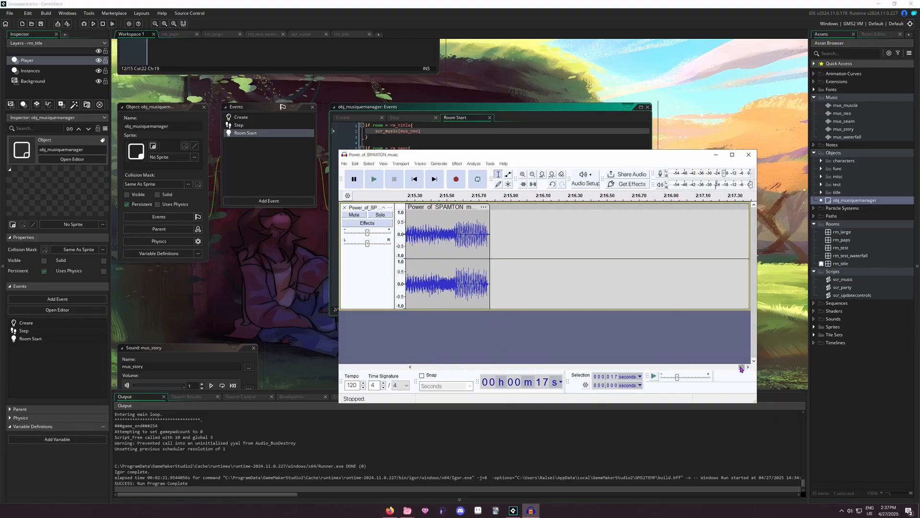
pyautogui.moveTo(742, 367); pyautogui.dragTo(413, 364)
pyautogui.keyDown('ctrl'); pyautogui.scroll(-4, 520, 343); pyautogui.keyUp('ctrl')
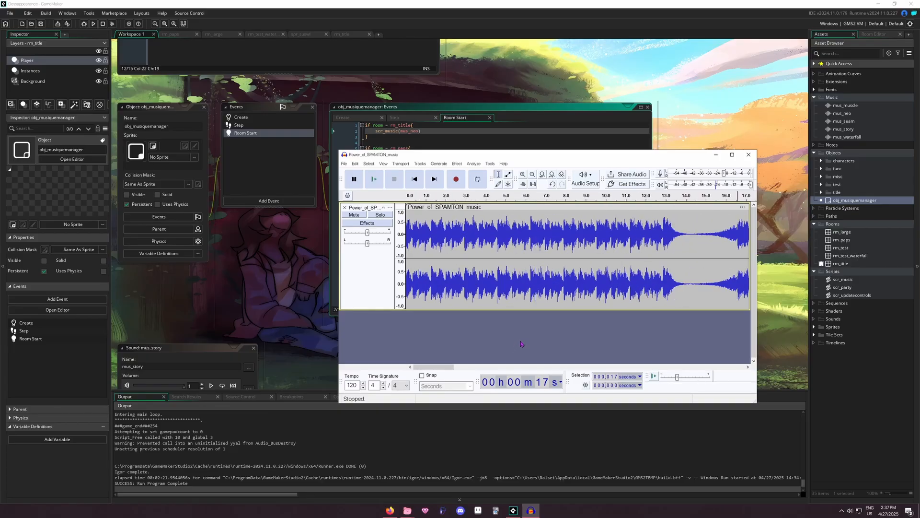
pyautogui.click(573, 197)
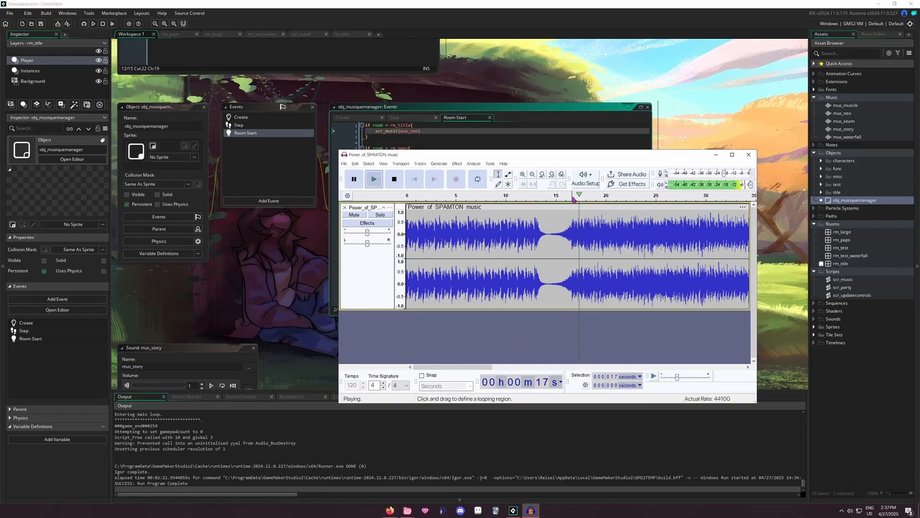
pyautogui.press('space')
pyautogui.keyDown('ctrl'); pyautogui.scroll(5, 577, 235); pyautogui.keyUp('ctrl')
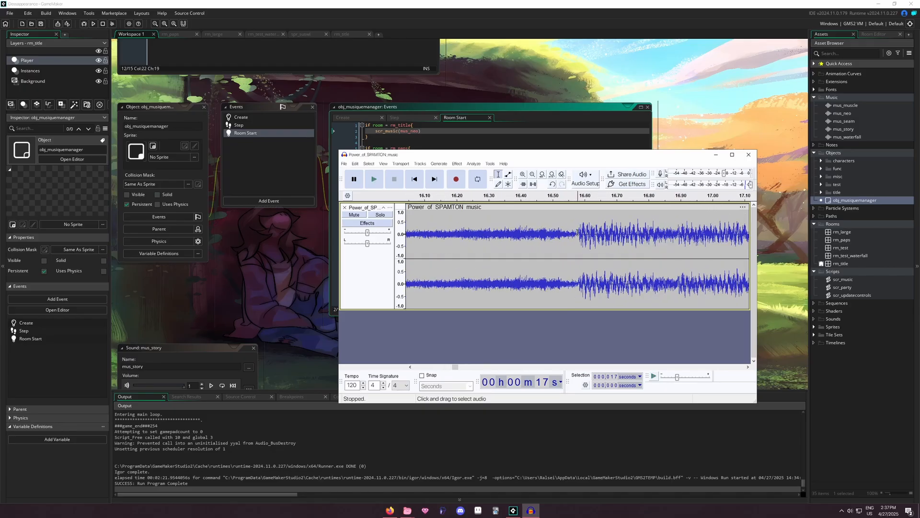
pyautogui.keyDown('ctrl'); pyautogui.scroll(4, 570, 237); pyautogui.keyUp('ctrl')
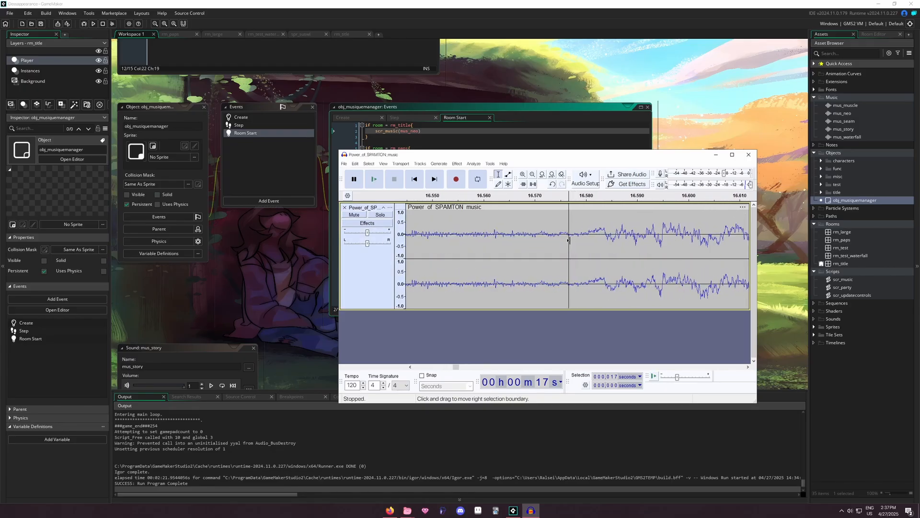
pyautogui.keyDown('ctrl'); pyautogui.scroll(6, 569, 240); pyautogui.keyUp('ctrl')
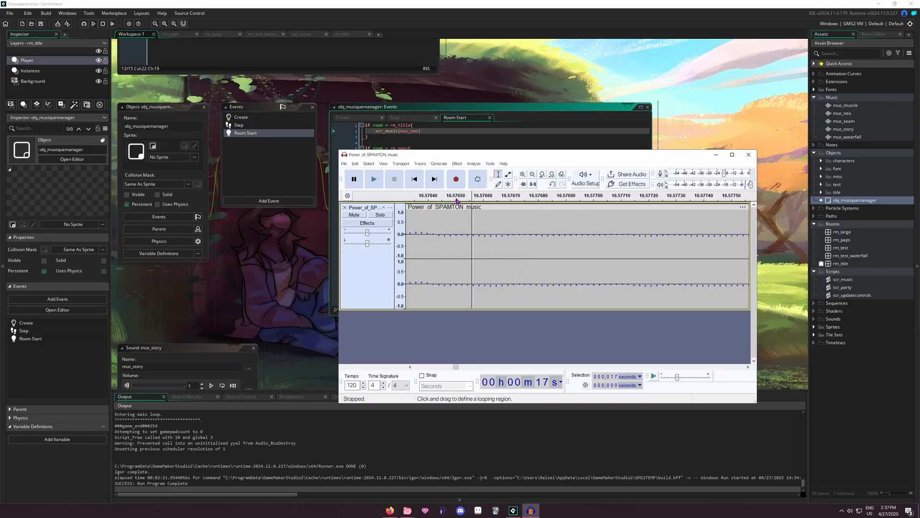
# - Switch back to GameMaker and set mus_neo's loop start time to 16.57 in the Create event
pyautogui.click(464, 138)
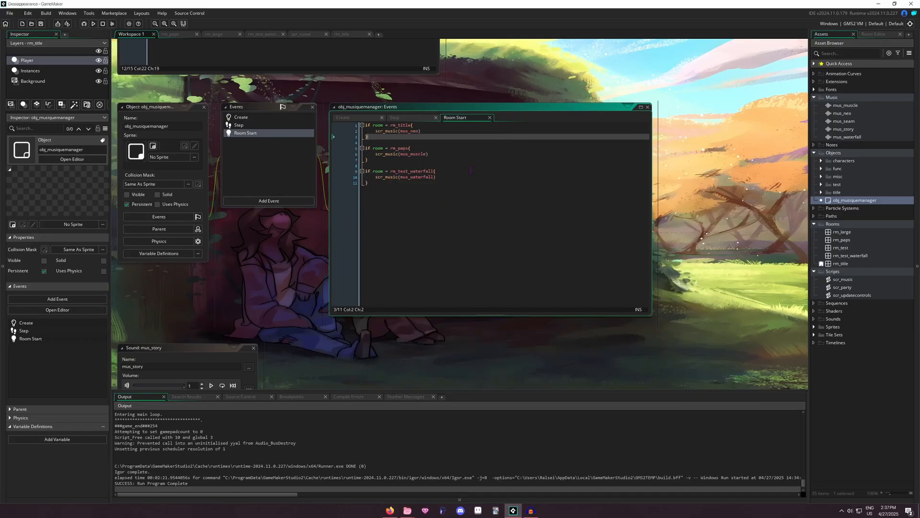
pyautogui.click(360, 118)
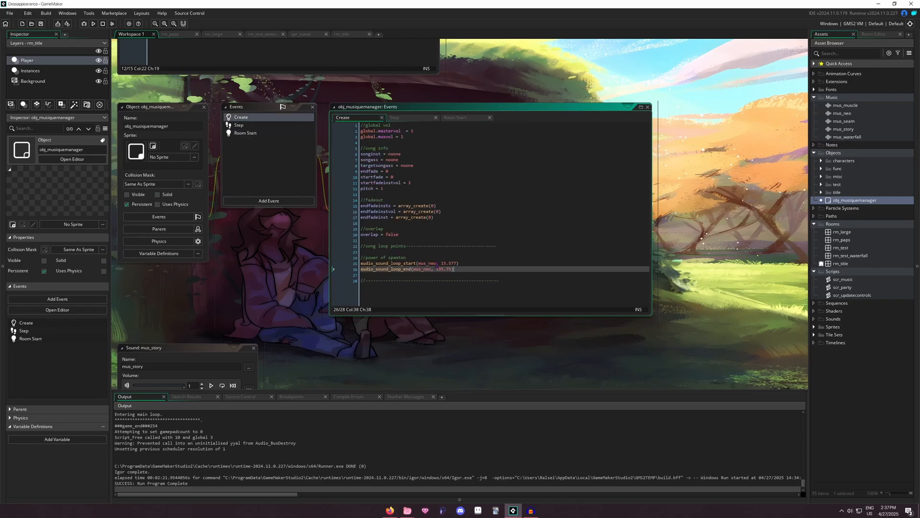
pyautogui.moveTo(447, 263); pyautogui.dragTo(441, 263)
pyautogui.write('16')
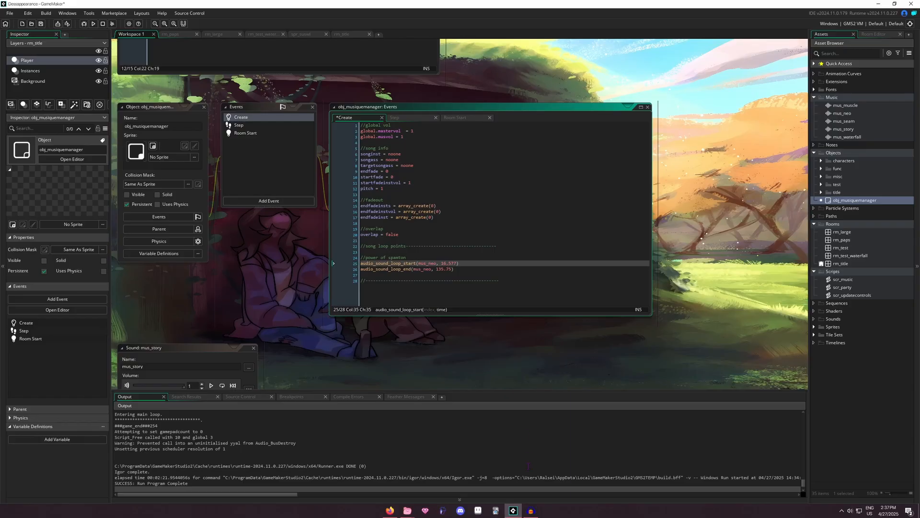
pyautogui.click(531, 511)
pyautogui.click(531, 511)
pyautogui.press('BackSpace')
pyautogui.click(475, 265)
# - Run the game, listen to the title music with the corrected loop start, and close the game window
pyautogui.press('F5')
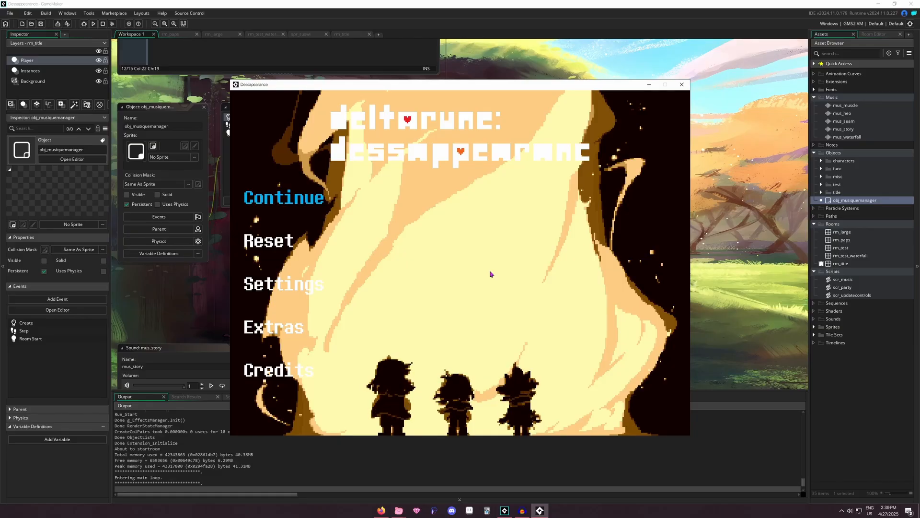
pyautogui.click(681, 84)
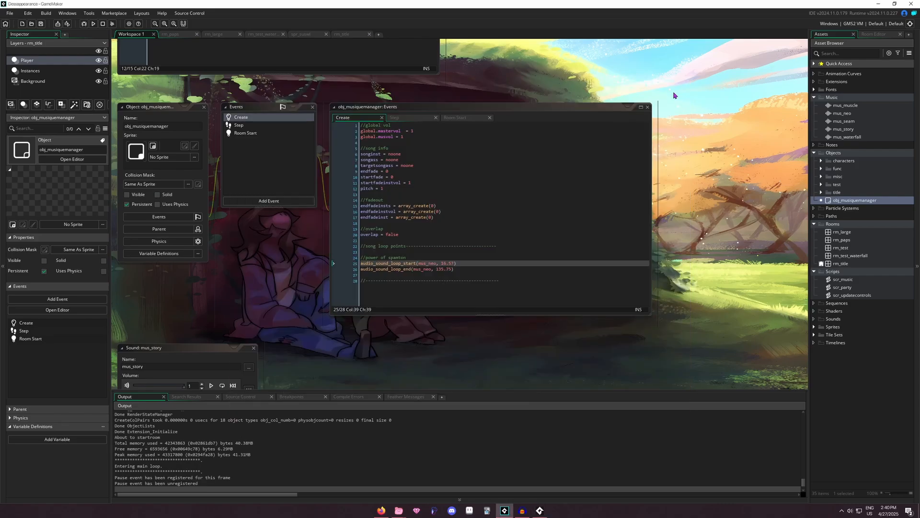
pyautogui.click(540, 510)
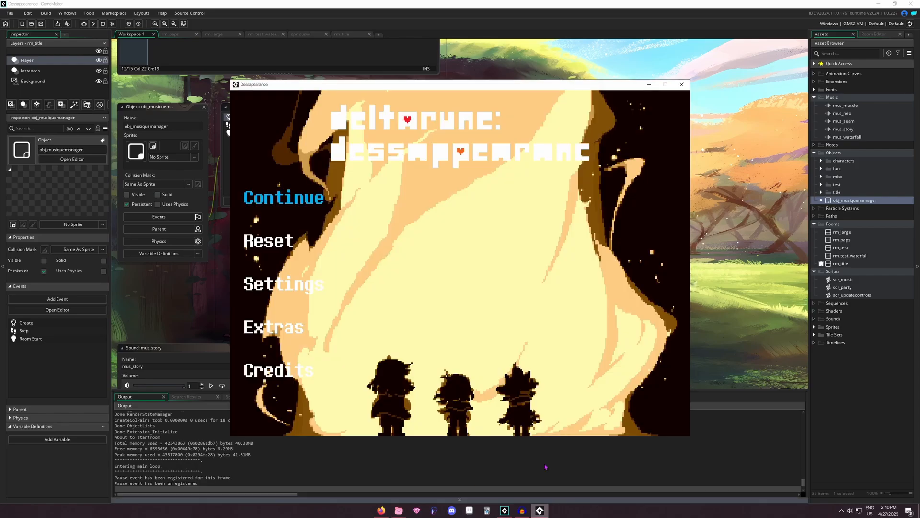
pyautogui.click(681, 84)
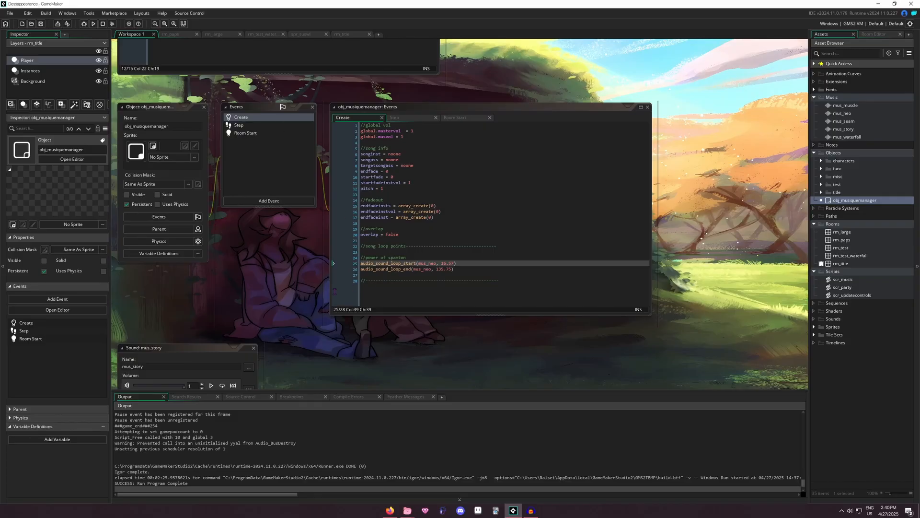
# - Switch to Audacity and close the Power of Spamton project without saving the changes
pyautogui.click(455, 263)
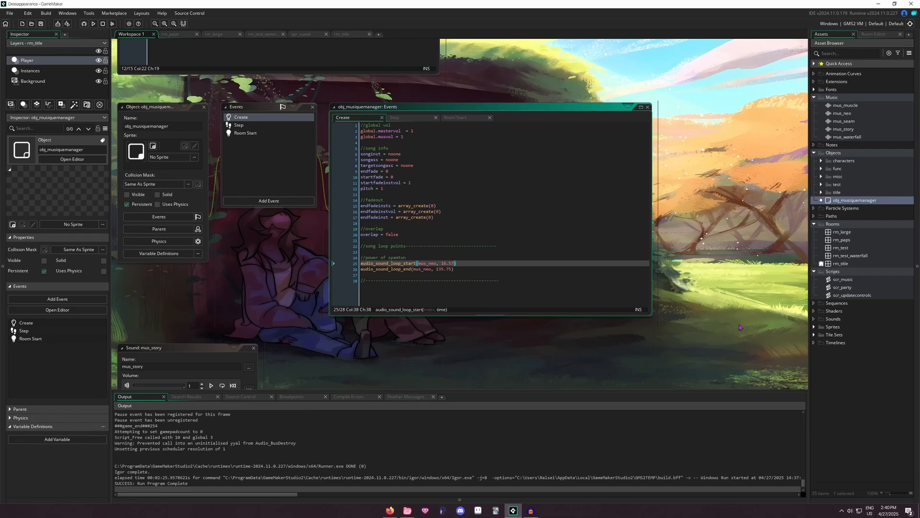
pyautogui.press('Down')
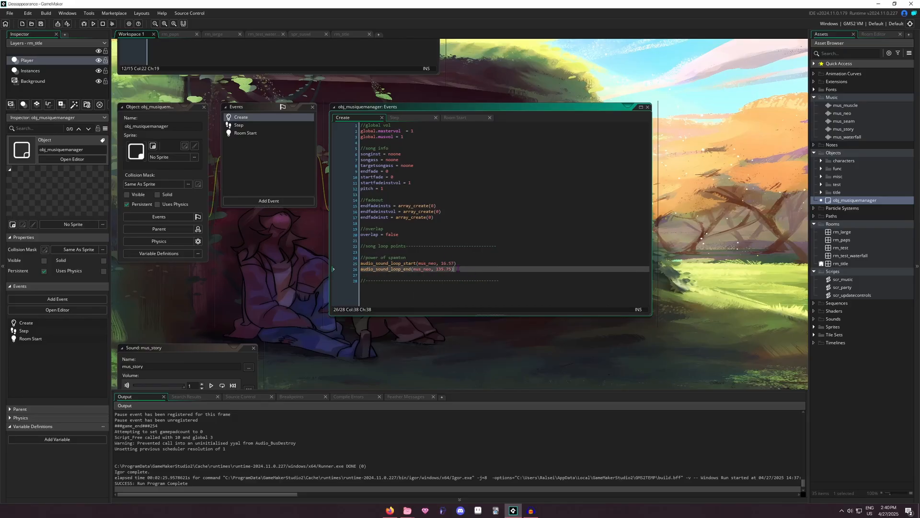
pyautogui.click(531, 510)
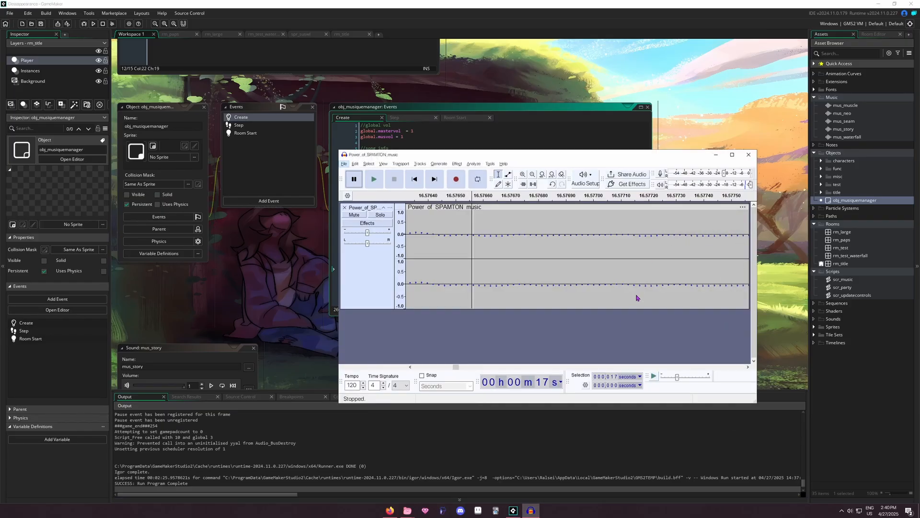
pyautogui.click(749, 154)
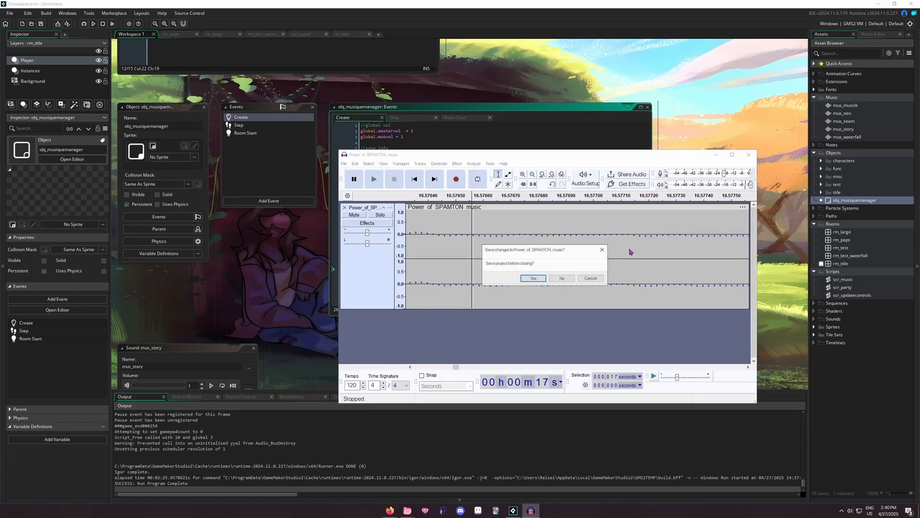
pyautogui.click(562, 278)
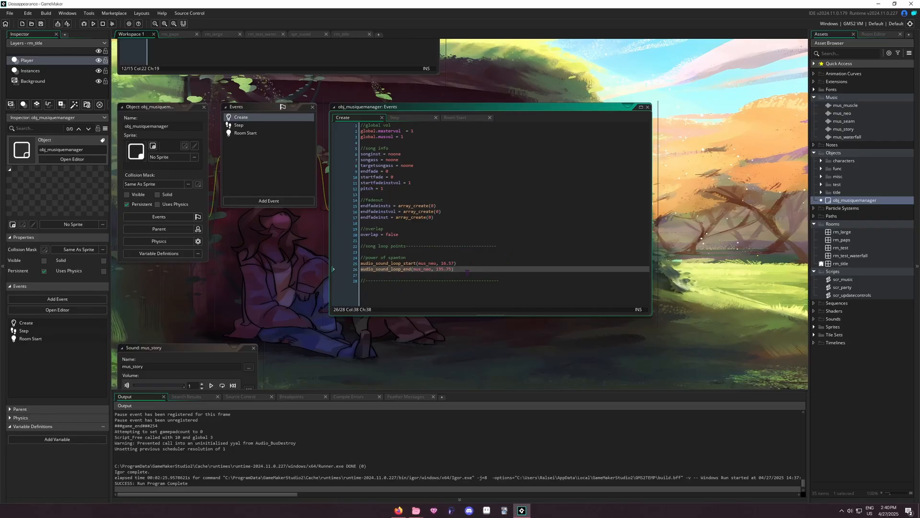
pyautogui.press('Down')
pyautogui.press('Left')
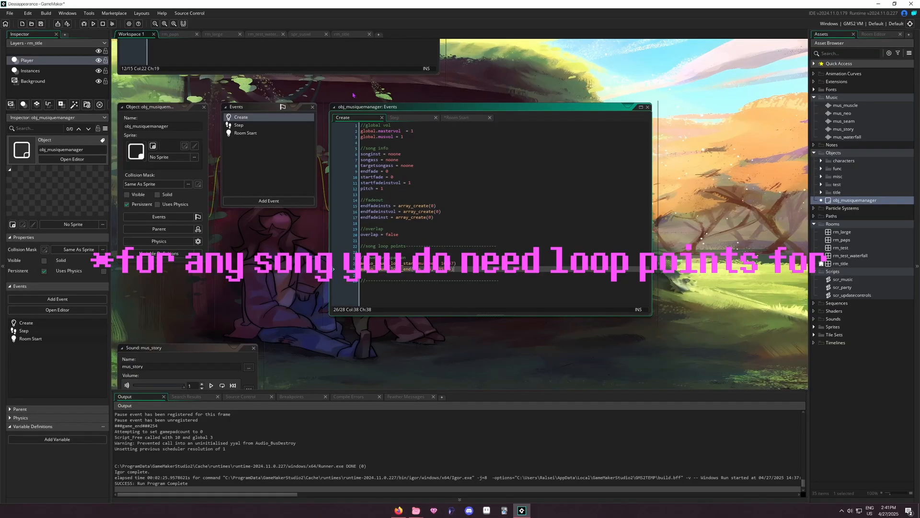
pyautogui.click(362, 244)
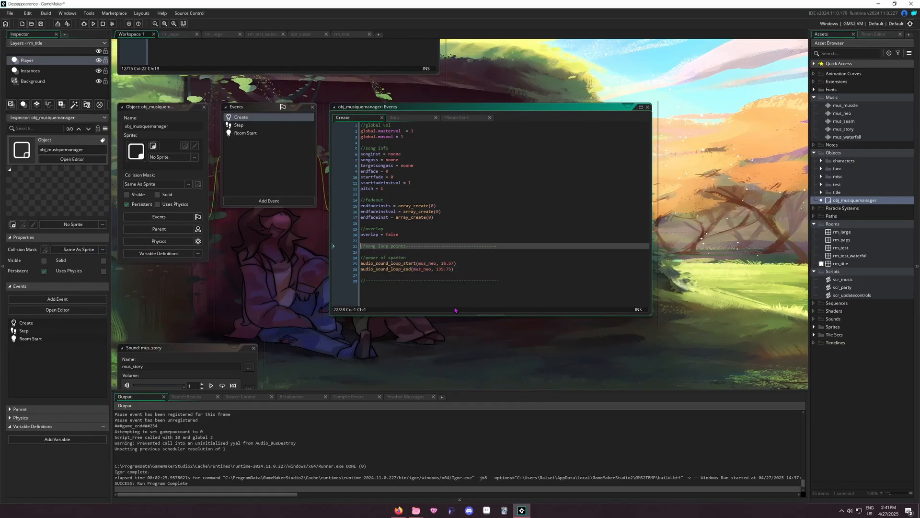
pyautogui.click(466, 274)
pyautogui.click(458, 268)
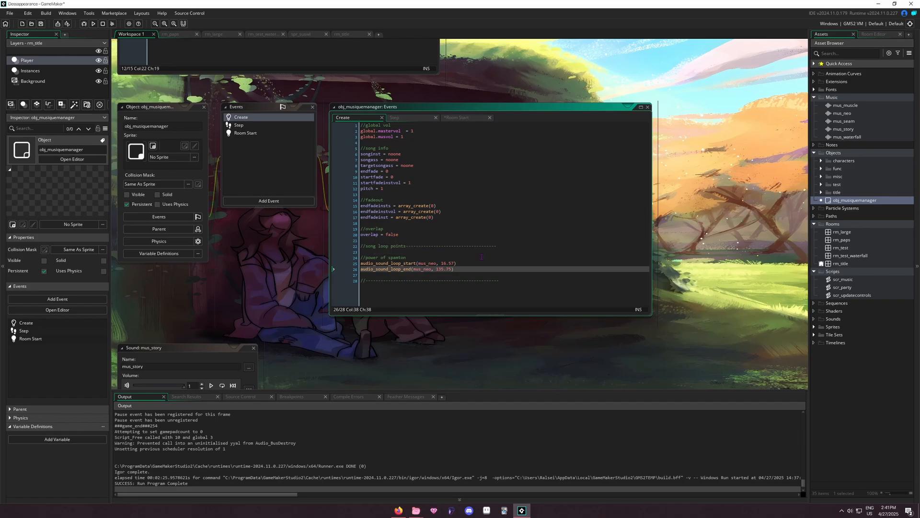
pyautogui.press('Return')
pyautogui.press('Return')
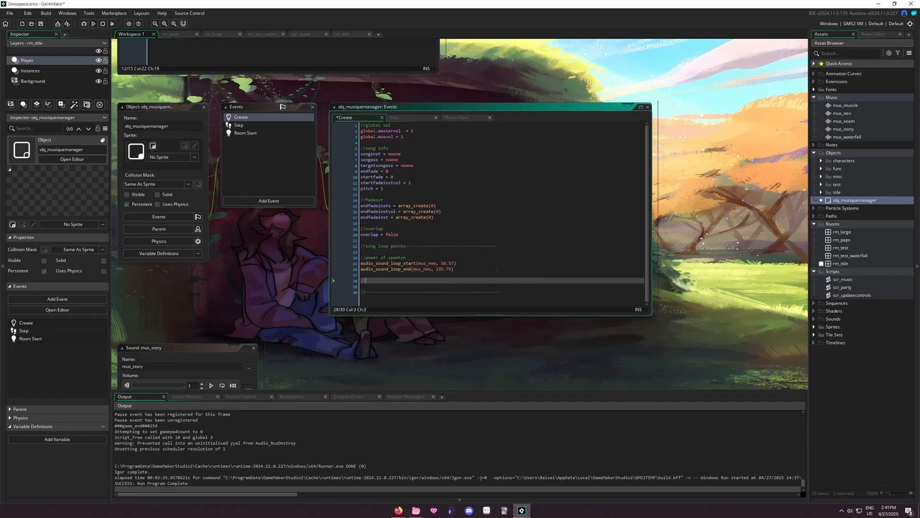
pyautogui.write('//sans')
pyautogui.press('BackSpace')
pyautogui.press('BackSpace')
pyautogui.press('BackSpace')
pyautogui.press('BackSpace')
pyautogui.press('BackSpace')
pyautogui.press('BackSpace')
pyautogui.press('BackSpace')
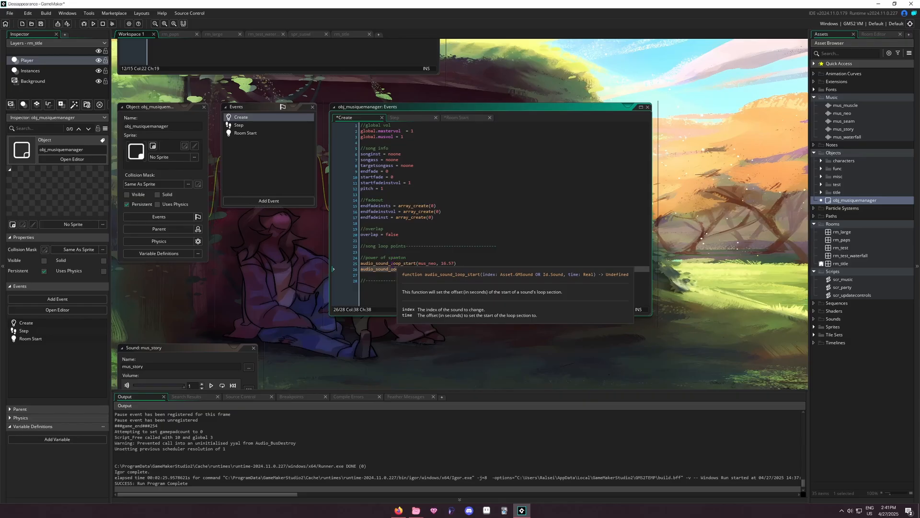
# - Run the game, continue from the title screen, and walk the party around the room to test the music
pyautogui.click(392, 263)
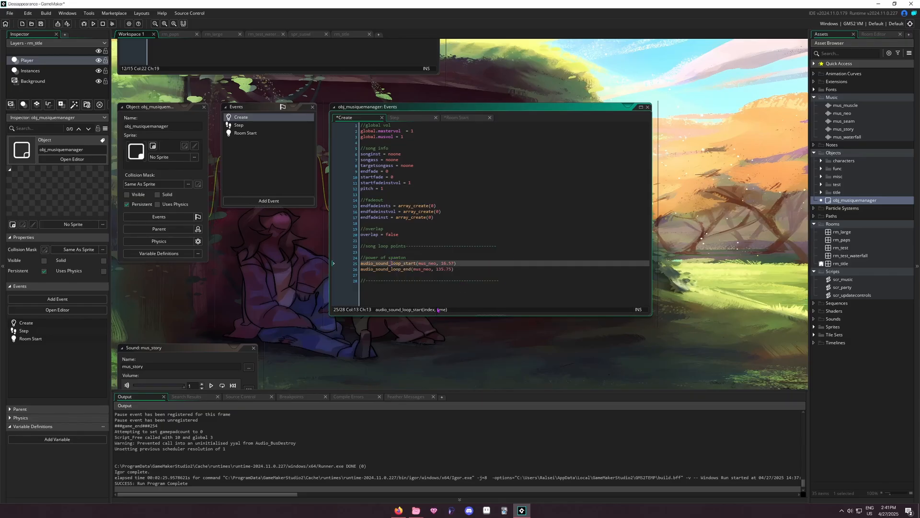
pyautogui.click(467, 269)
pyautogui.click(467, 263)
pyautogui.press('F5')
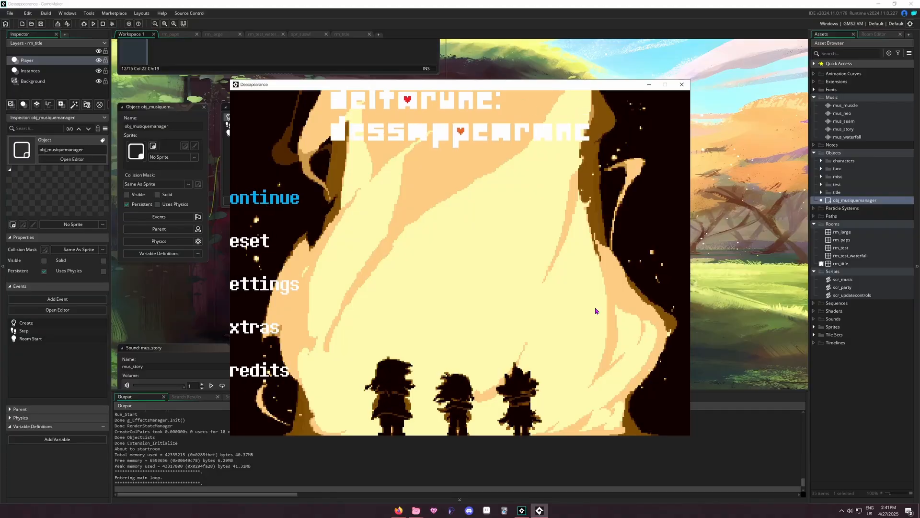
pyautogui.press('z')
pyautogui.press('Left')
pyautogui.press('Down')
pyautogui.press('Right')
pyautogui.press('Up')
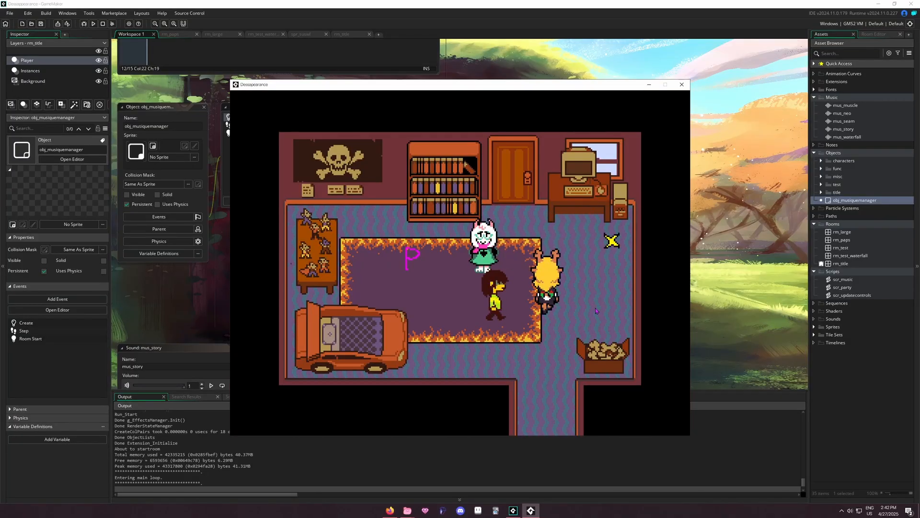
# - Walk the party out to the waterfall room and back to test the music change between rooms, and close the game
pyautogui.press('Left')
pyautogui.press('Down')
pyautogui.press('Right')
pyautogui.press('Left')
pyautogui.press('Right')
pyautogui.press('Down')
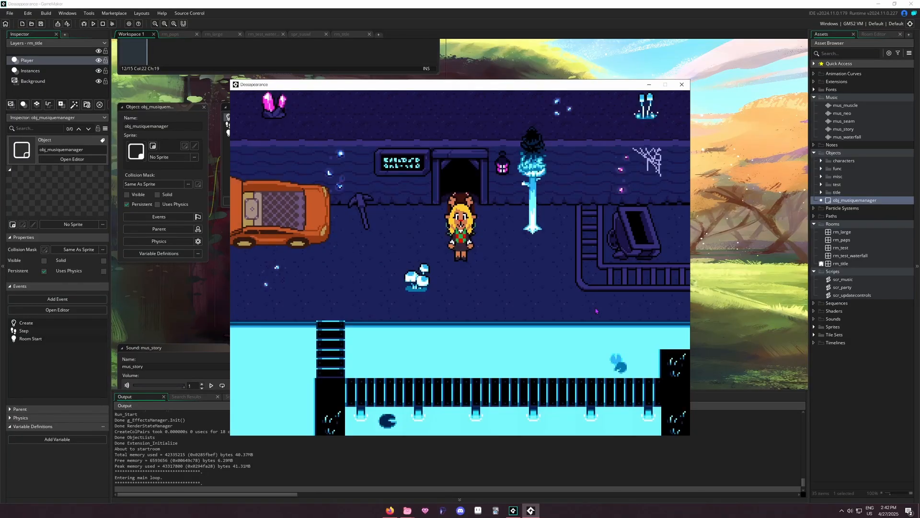
pyautogui.press('Right')
pyautogui.press('Up')
pyautogui.press('Left')
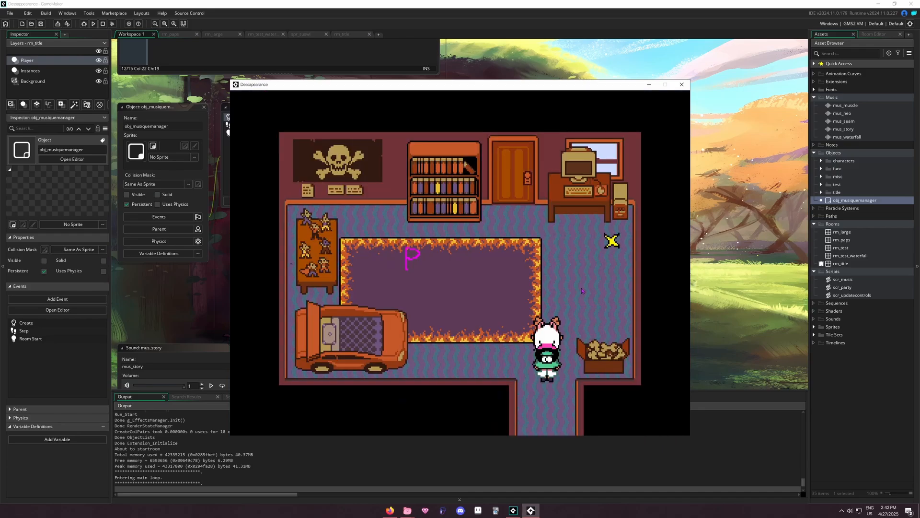
pyautogui.click(688, 85)
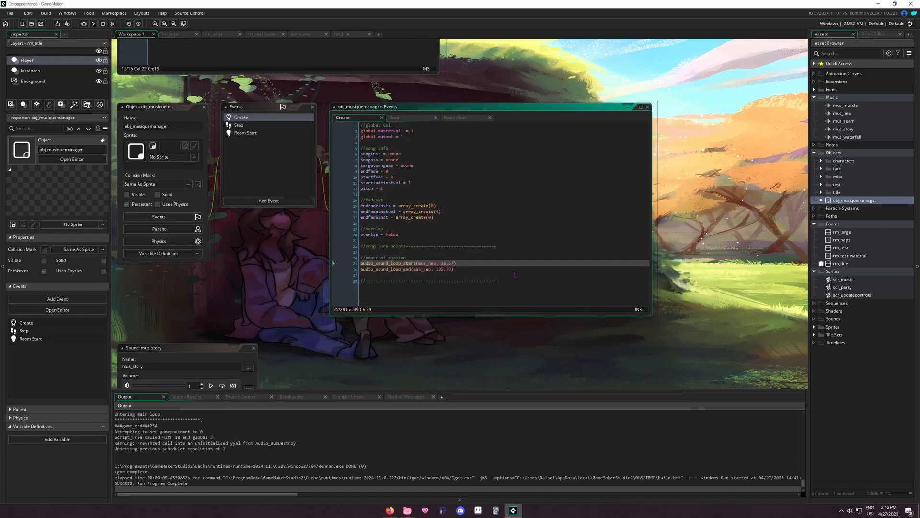
# - Review the room music calls in obj_musiquemanager's Room Start event and return to its Create event code
pyautogui.click(515, 275)
pyautogui.click(454, 118)
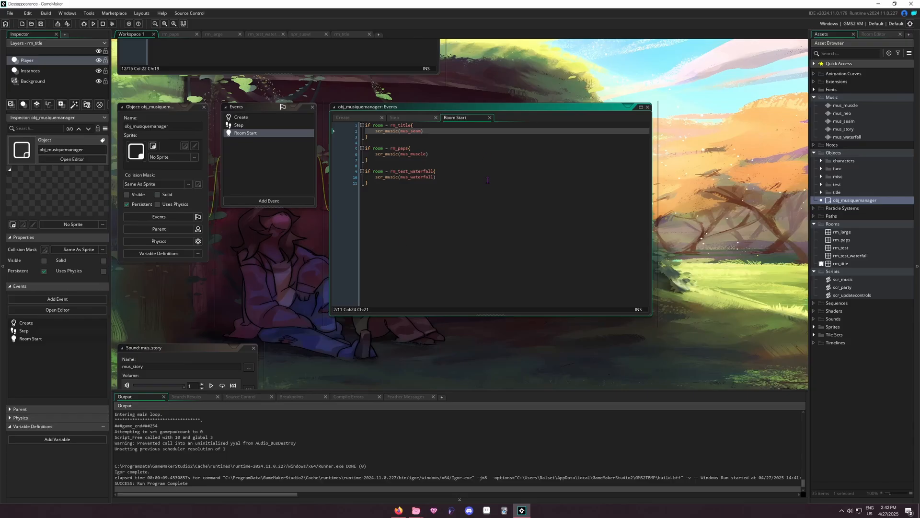
pyautogui.click(484, 177)
pyautogui.click(458, 142)
pyautogui.click(453, 131)
pyautogui.click(434, 177)
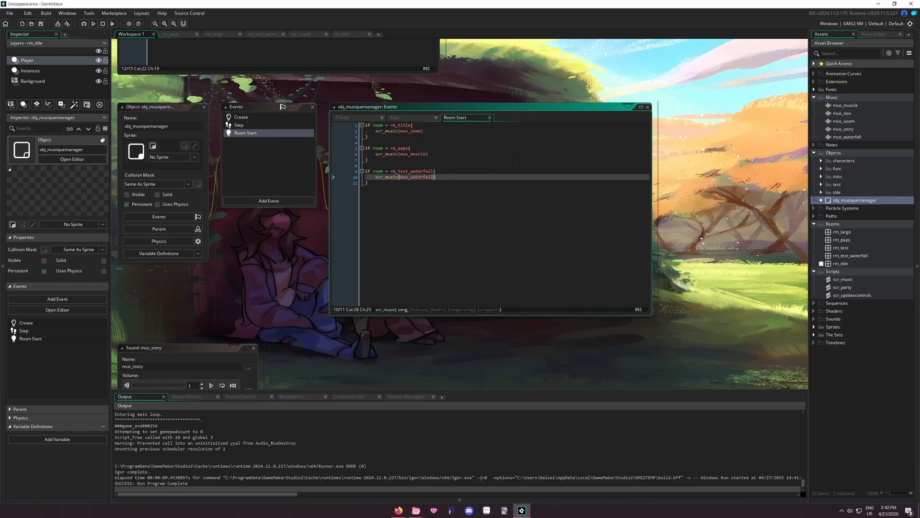
pyautogui.click(464, 190)
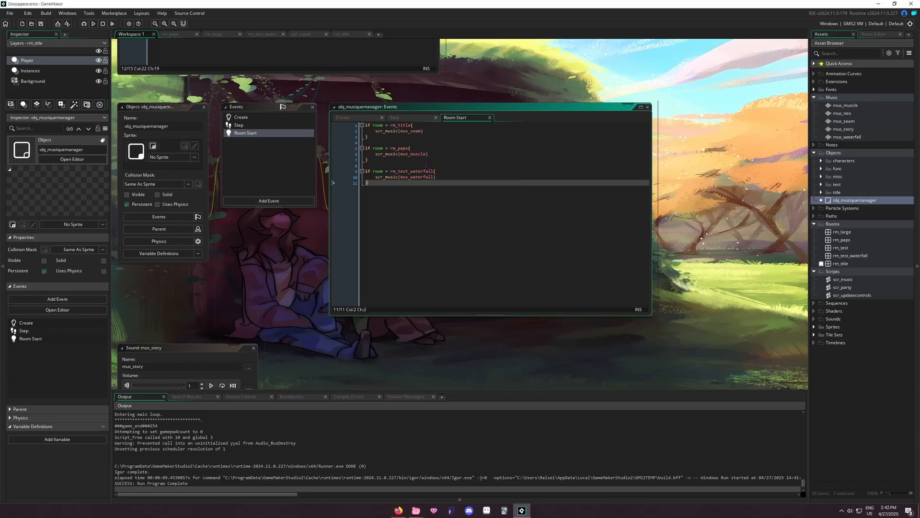
pyautogui.click(437, 142)
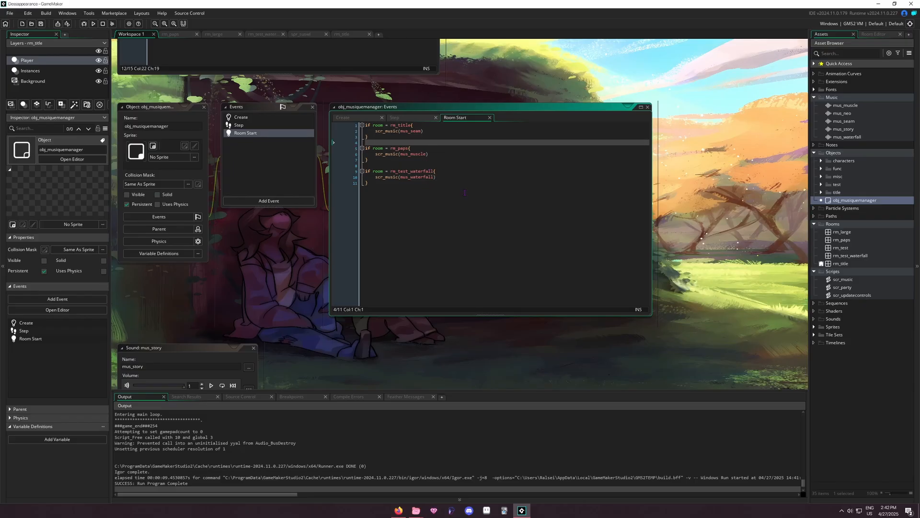
pyautogui.click(343, 117)
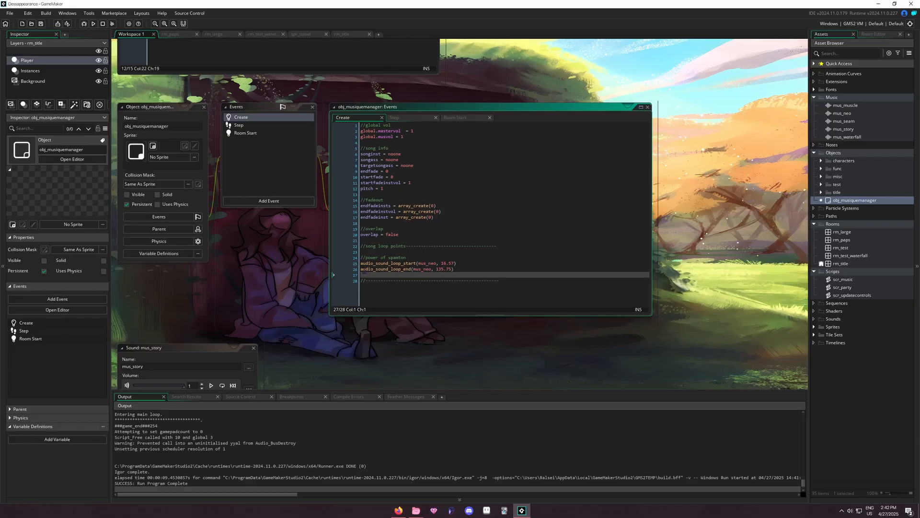